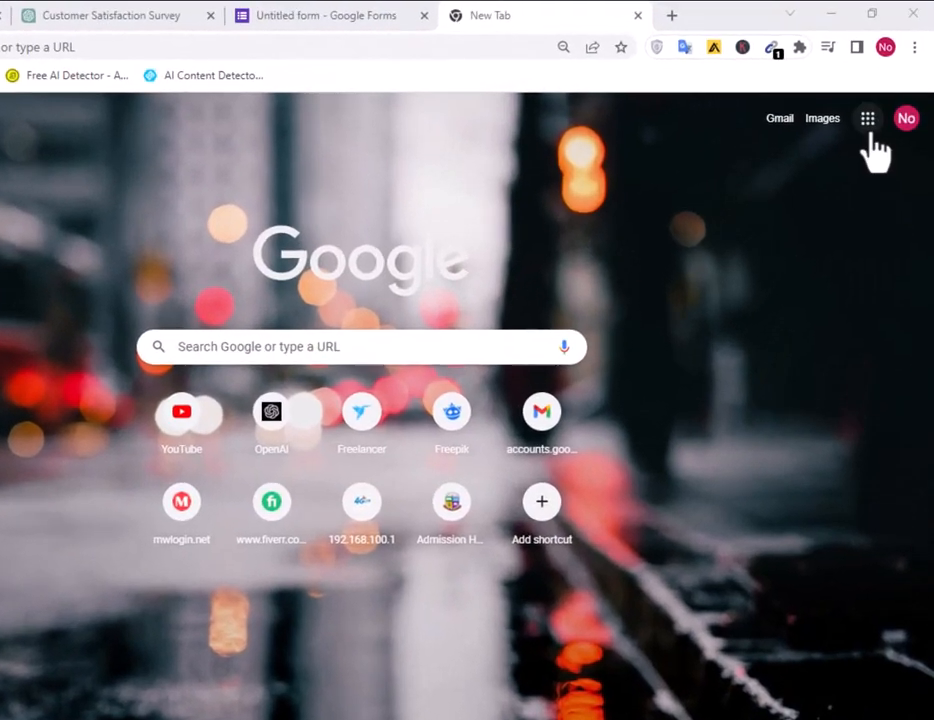
Launch Google Forms from the Chrome apps grid and create a blank untitled form.
click(867, 119)
scroll(825, 395, down, 5)
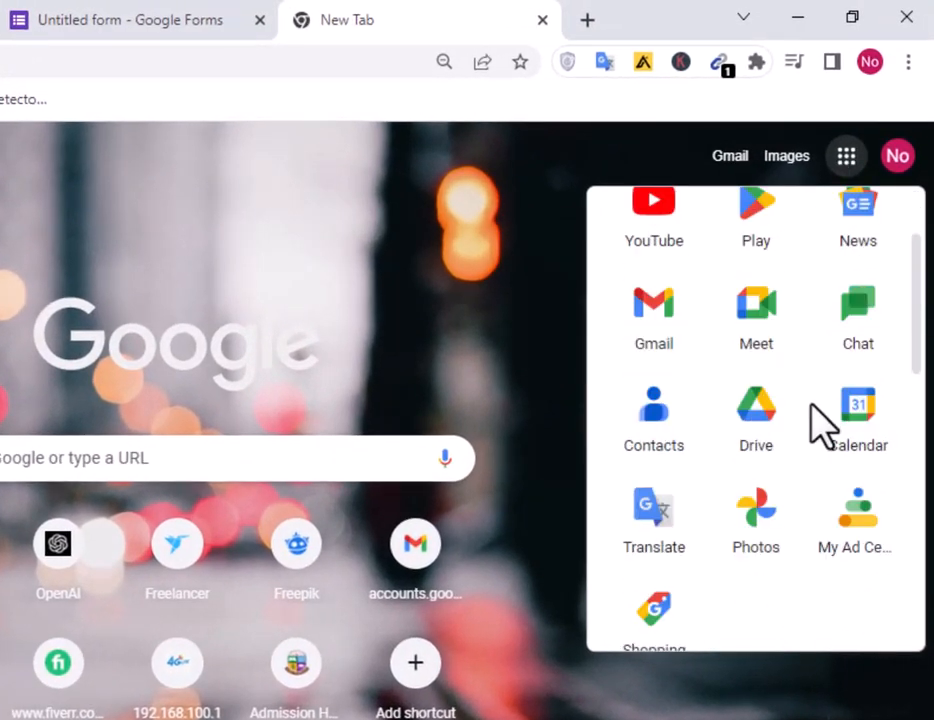
scroll(824, 425, down, 3)
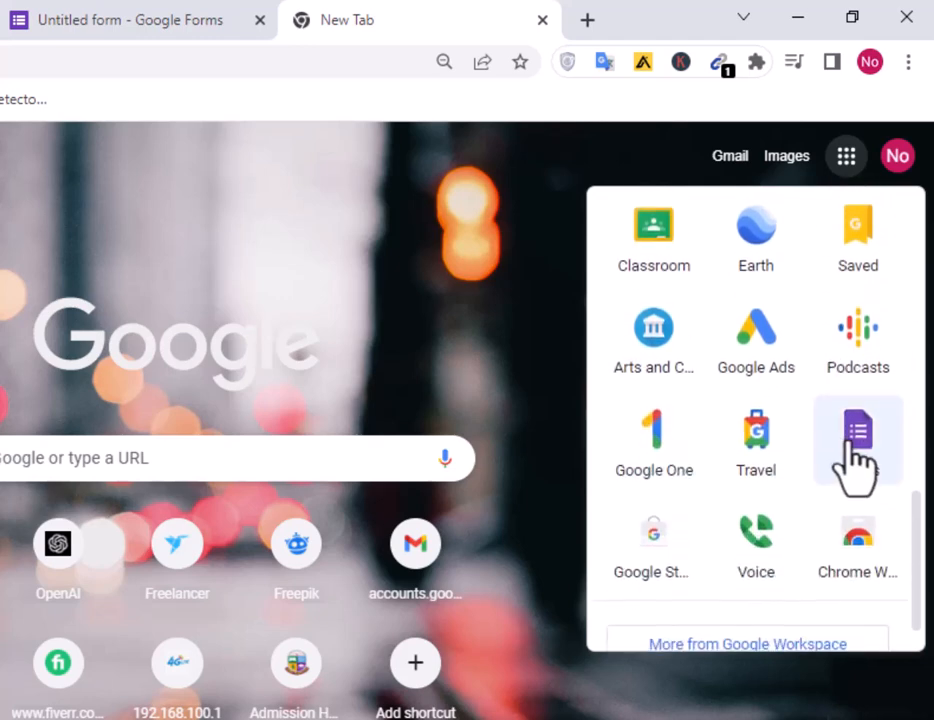
click(866, 450)
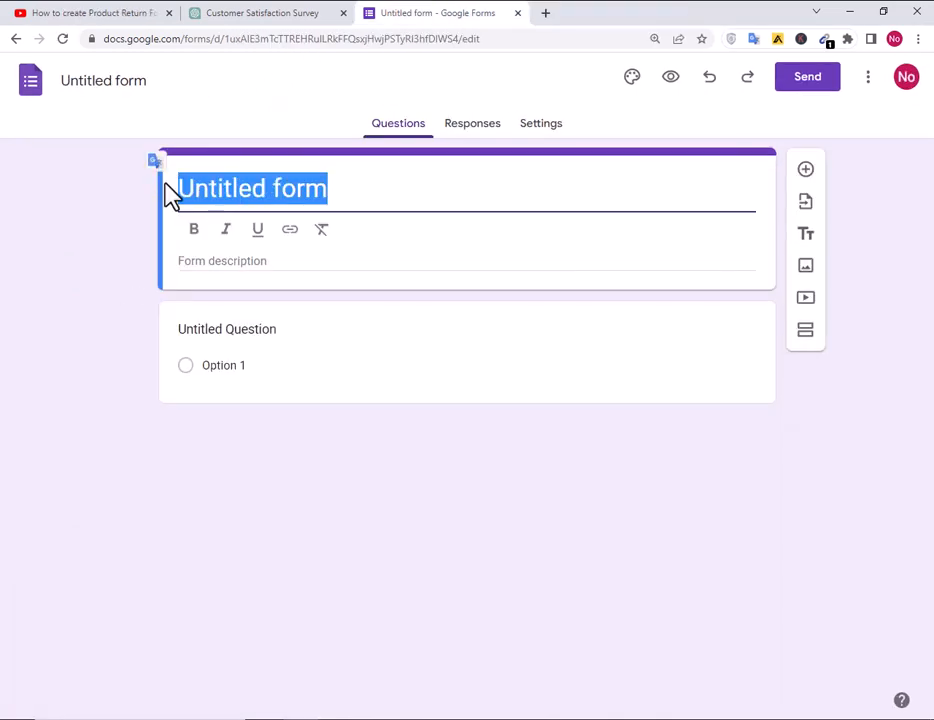
Title the form 'Product Return Form' and make the title bold.
text(Product Return Form)
drag(429, 188, 180, 186)
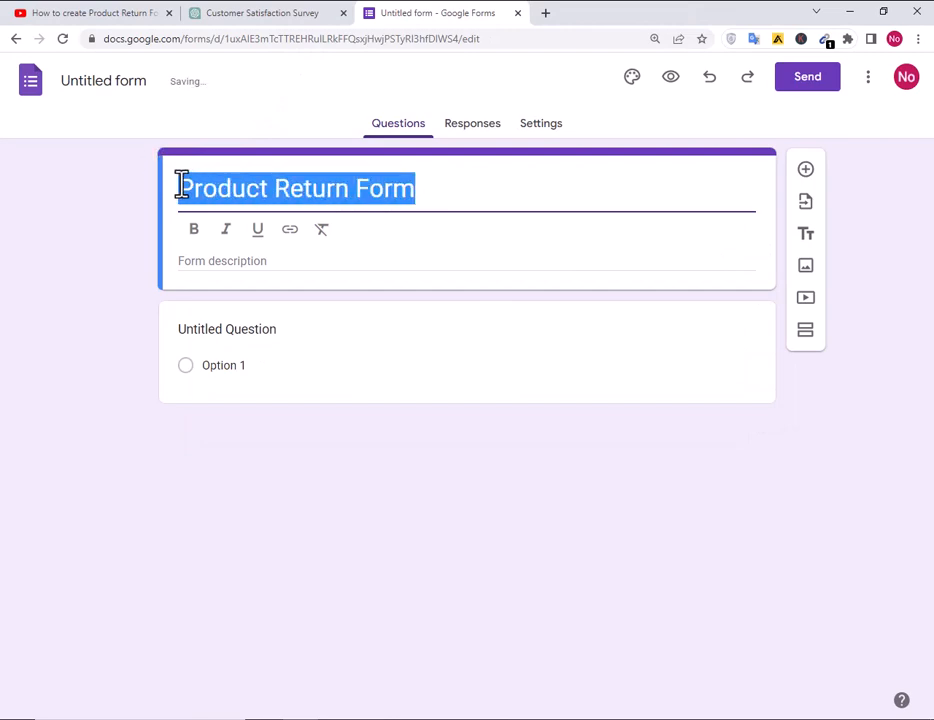
click(197, 230)
click(527, 196)
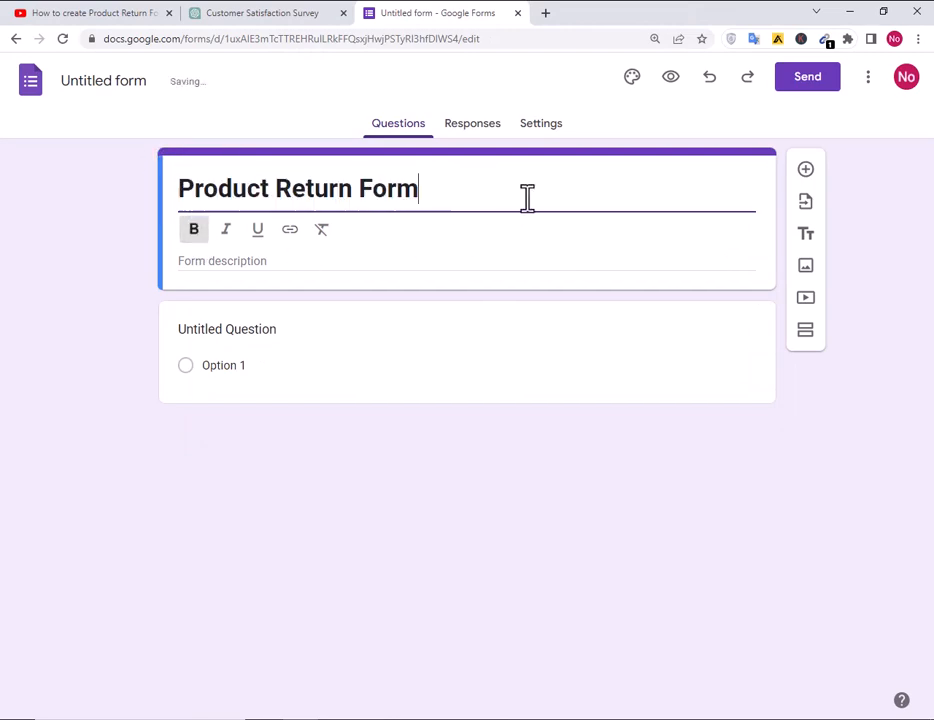
Set the theme header font to Montserrat, after trying Georgia, and bring up header image choices.
click(632, 77)
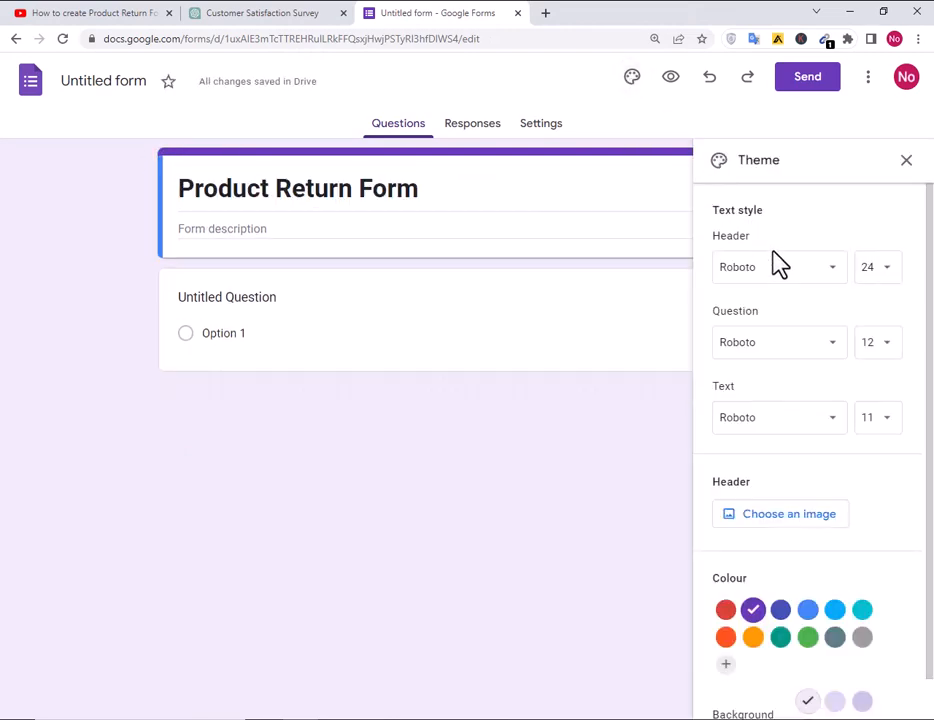
click(779, 280)
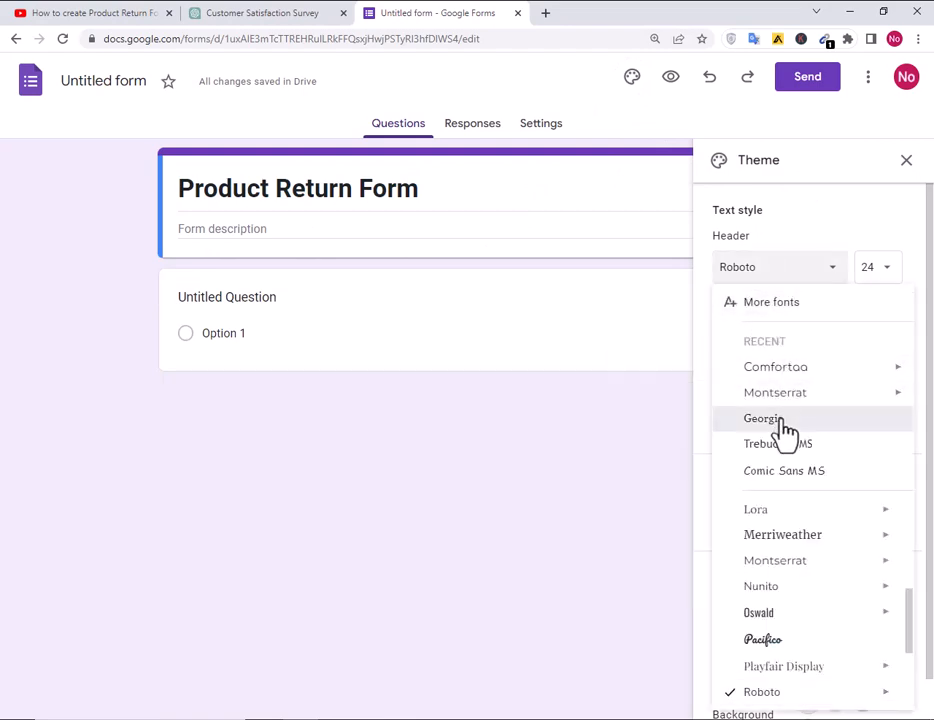
click(784, 425)
click(810, 272)
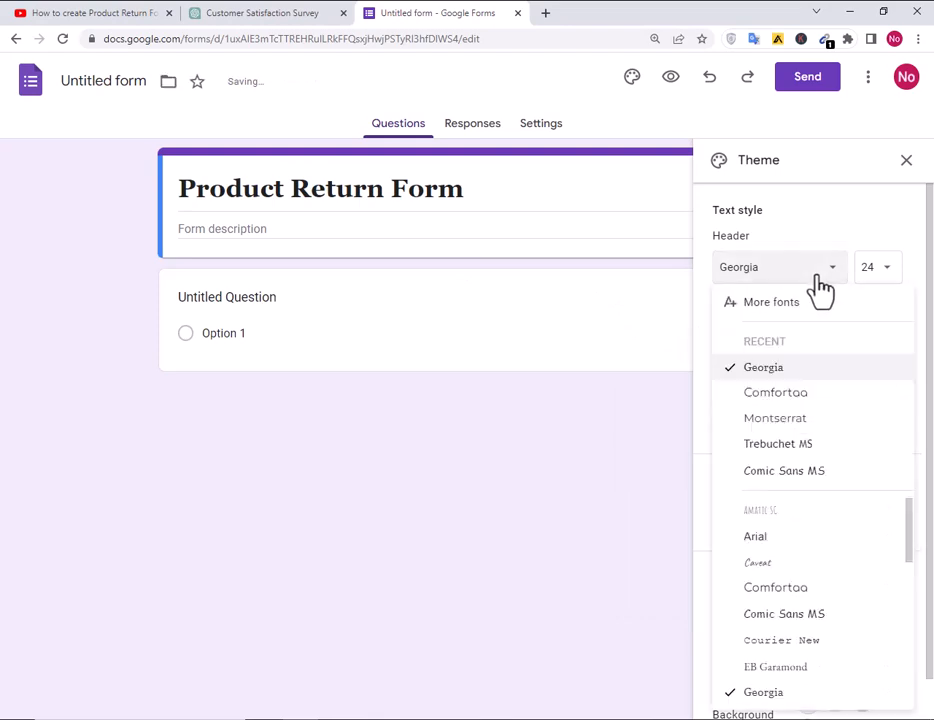
scroll(805, 510, down, 3)
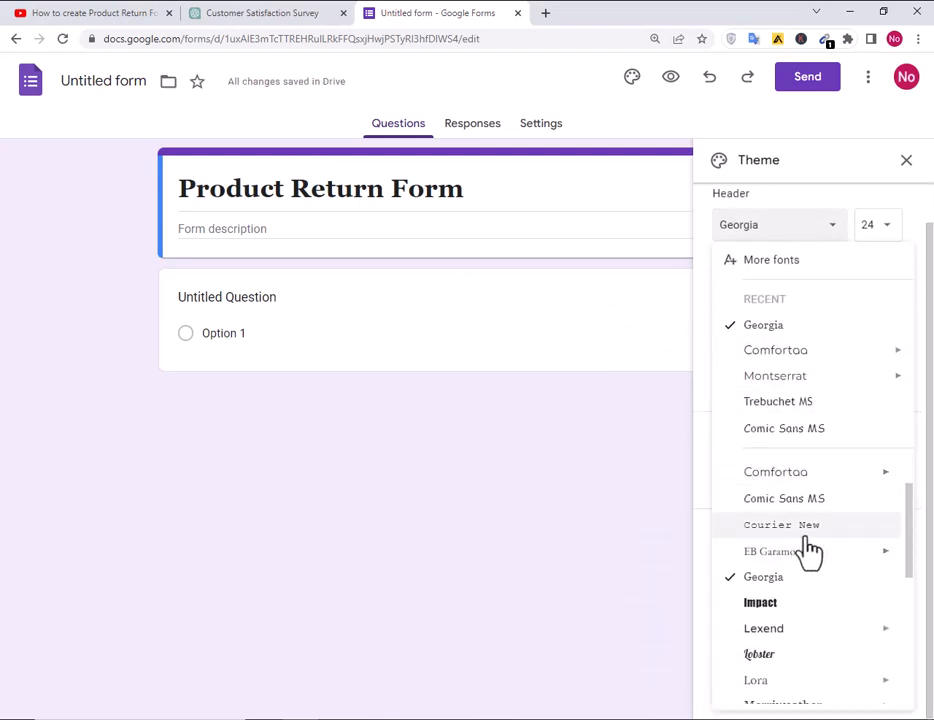
mouse_move(790, 638)
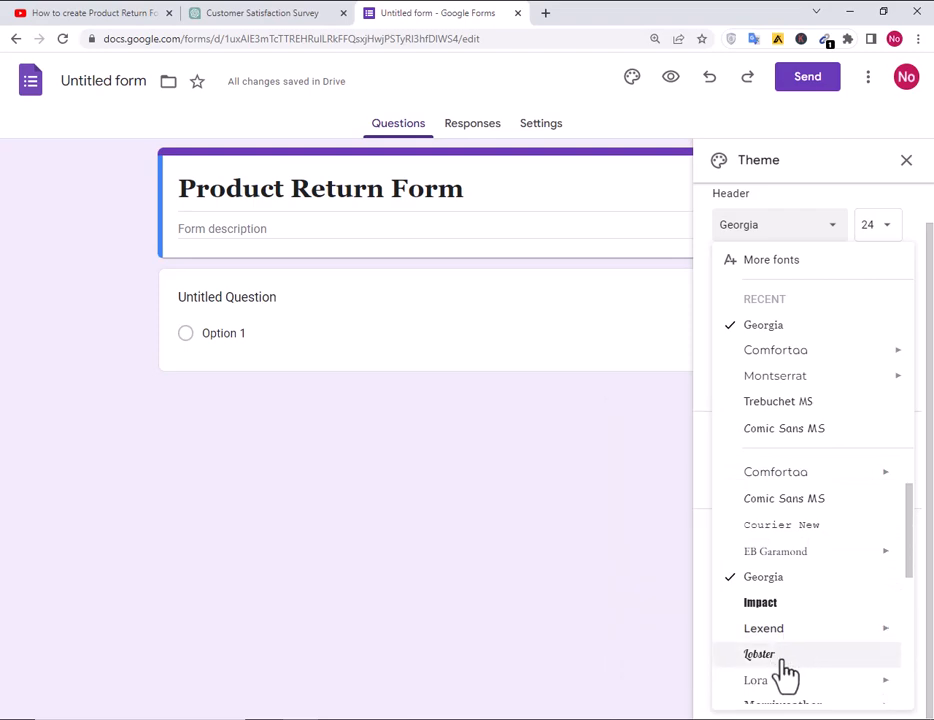
scroll(787, 670, down, 2)
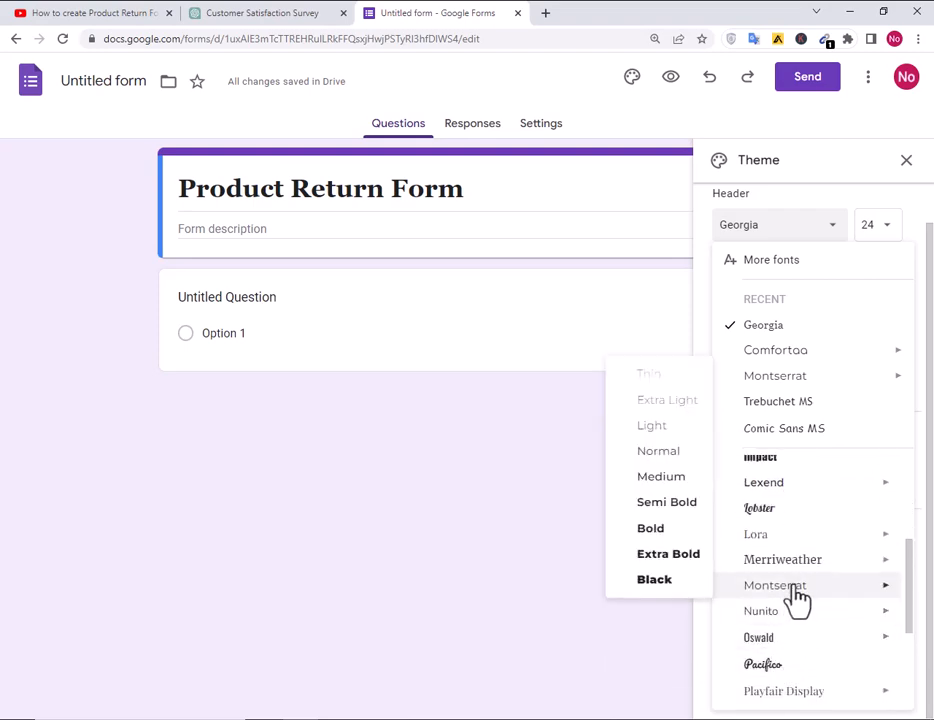
click(797, 590)
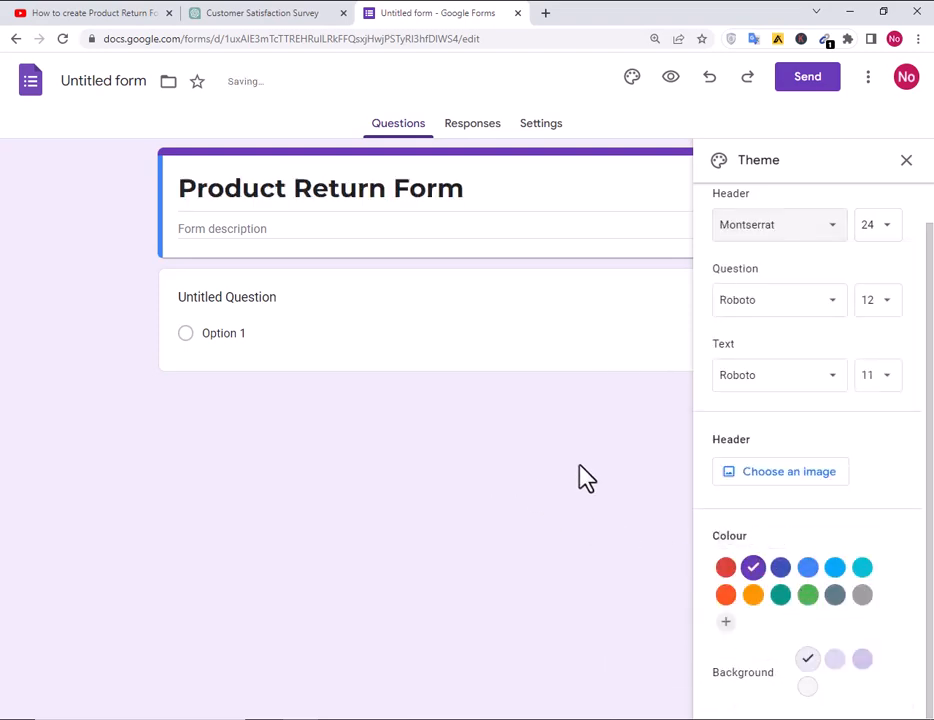
click(756, 476)
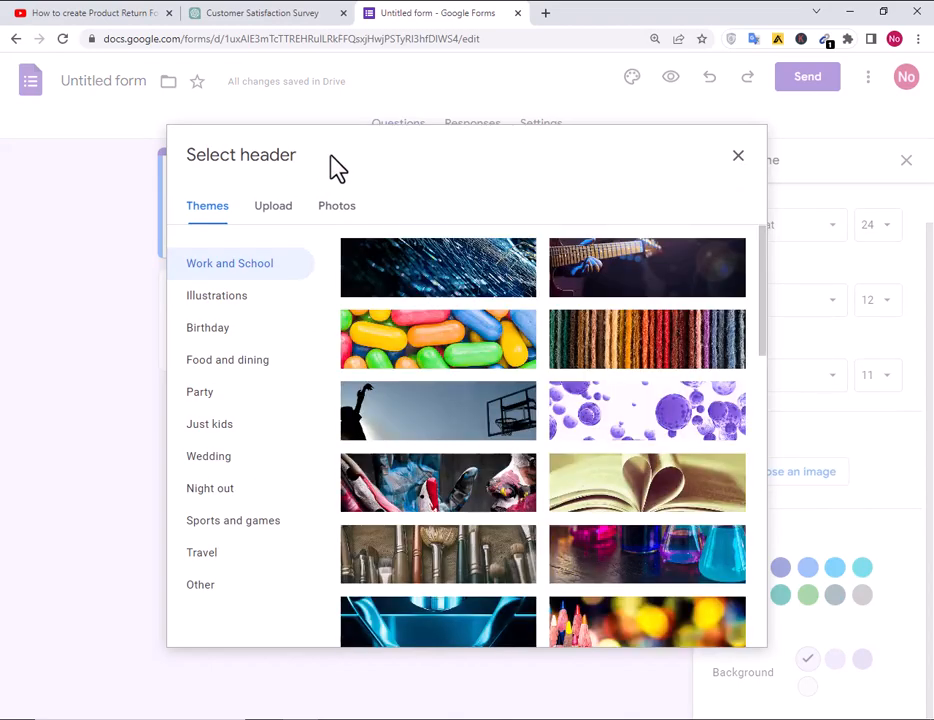
Insert the frog photo from the header themes as the form header.
scroll(555, 440, down, 1)
scroll(555, 440, down, 8)
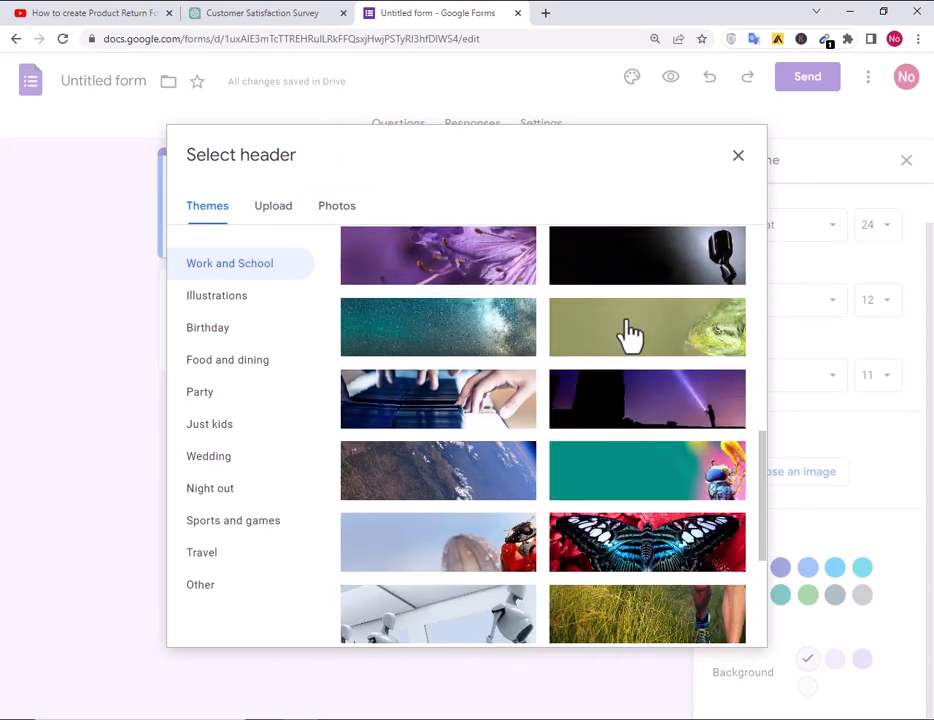
click(628, 340)
click(712, 624)
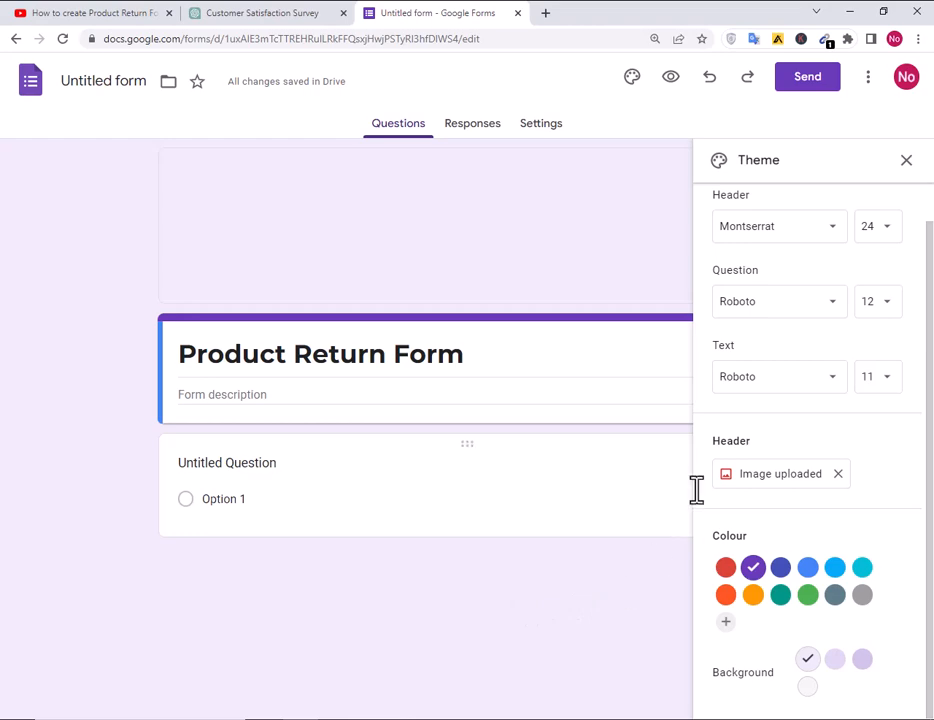
Leave the question font unchanged and close the theme settings.
click(746, 308)
scroll(807, 632, down, 3)
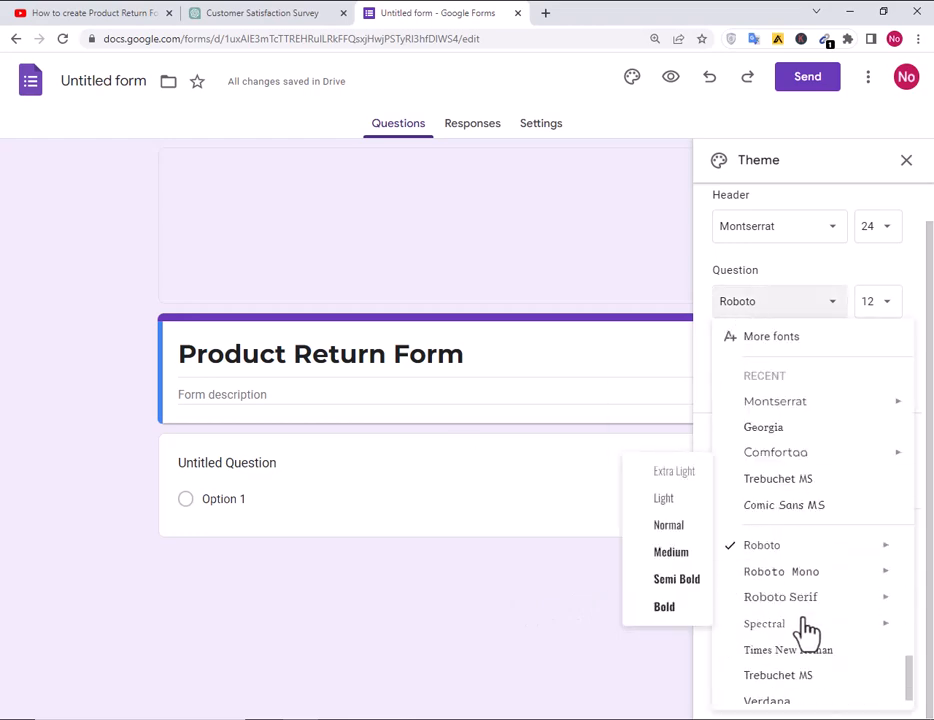
mouse_move(808, 630)
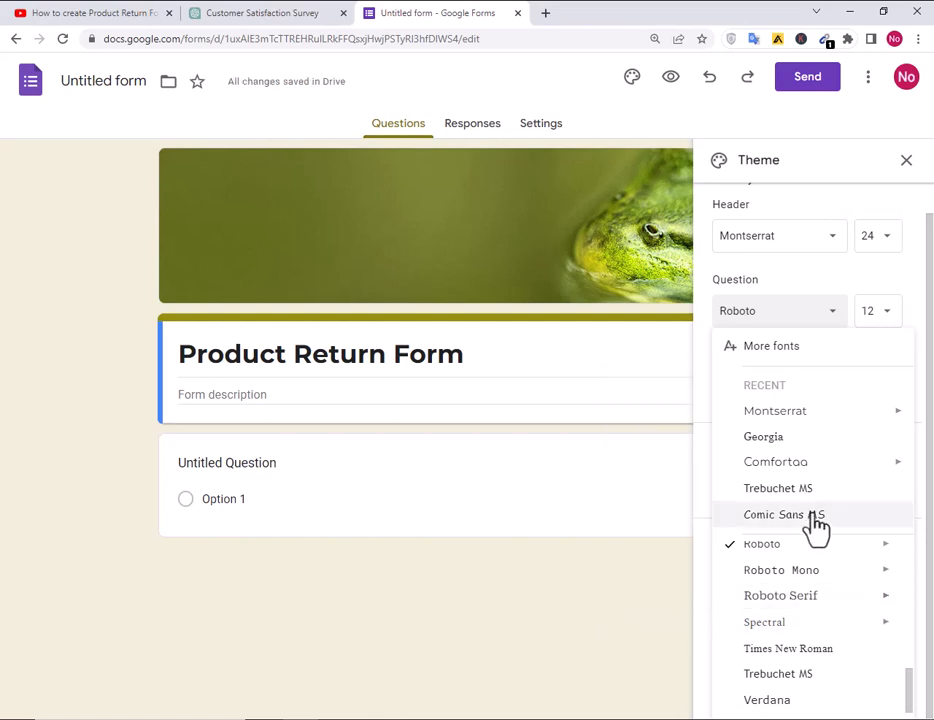
click(415, 482)
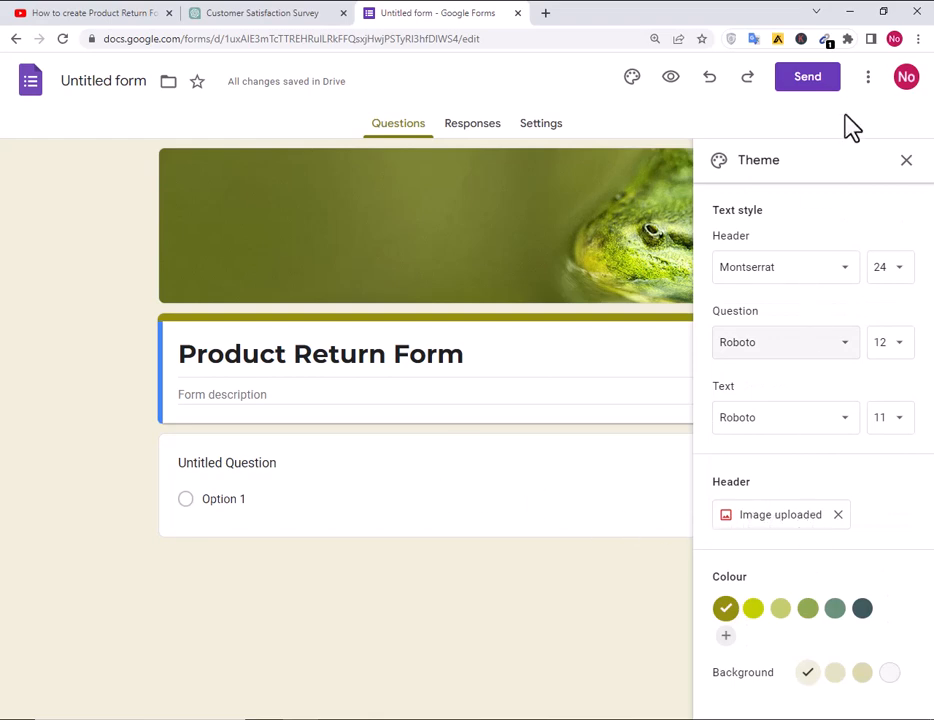
click(905, 162)
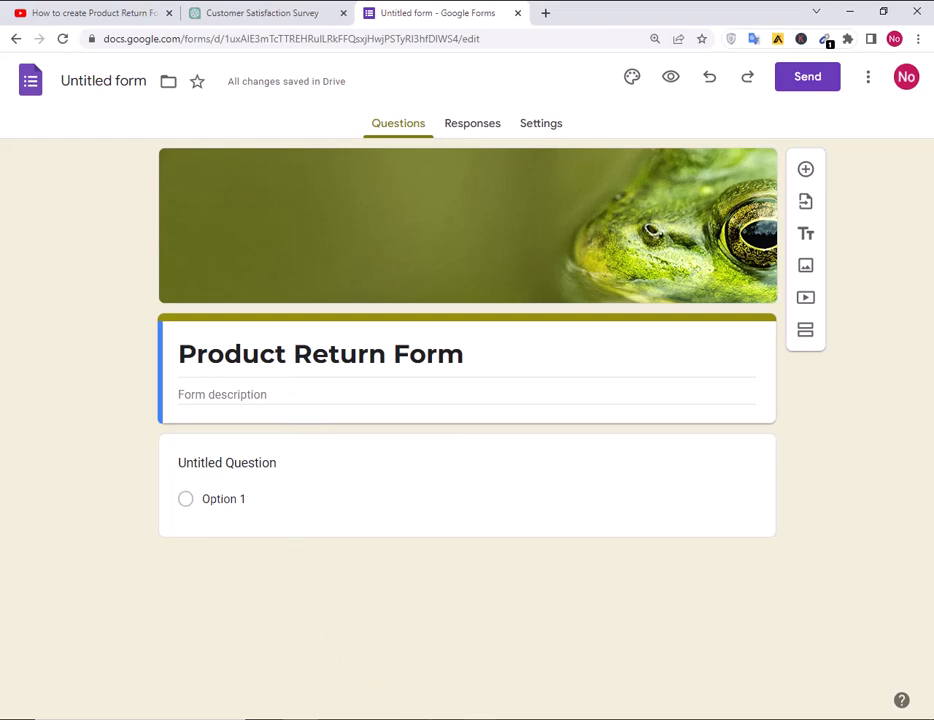
key(alt+Tab)
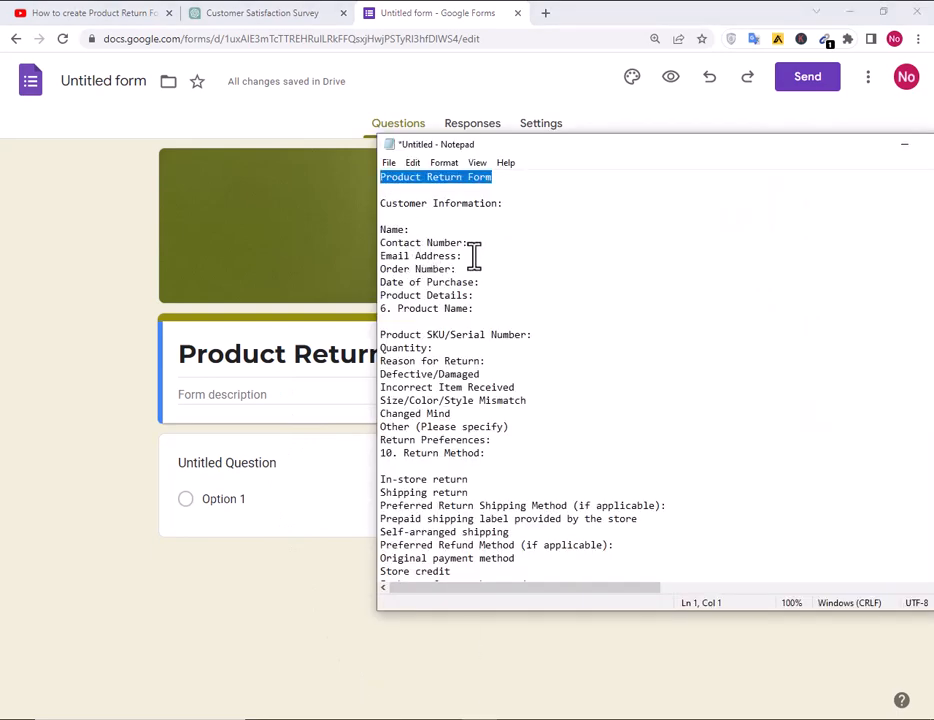
Turn the first question into a bold short-answer 'Name' question, then add a new question.
drag(463, 243, 338, 232)
key(ctrl+c)
click(411, 231)
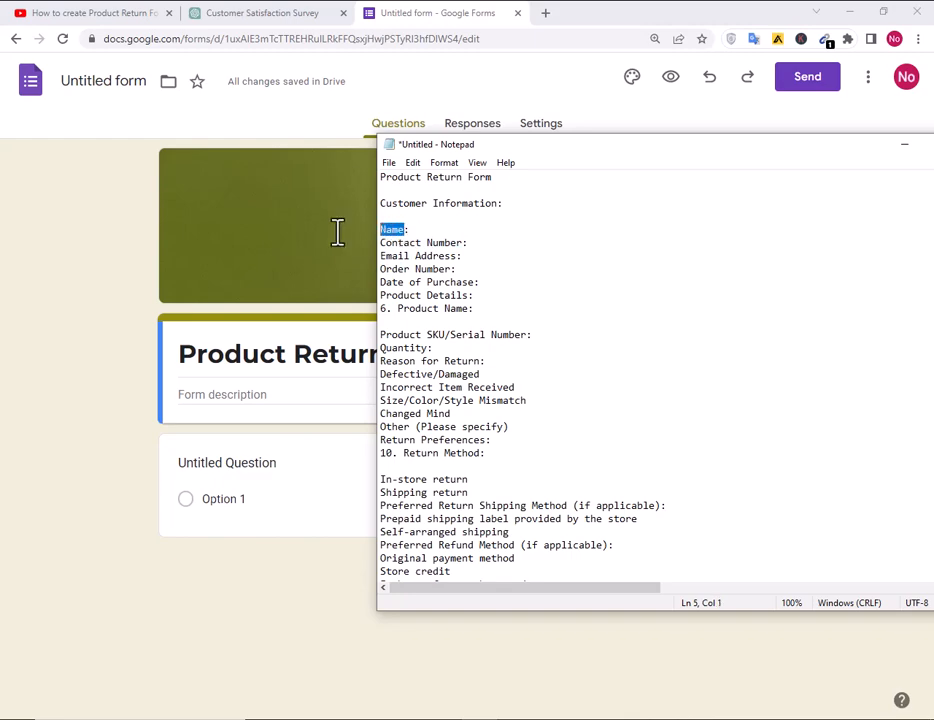
click(255, 293)
click(213, 463)
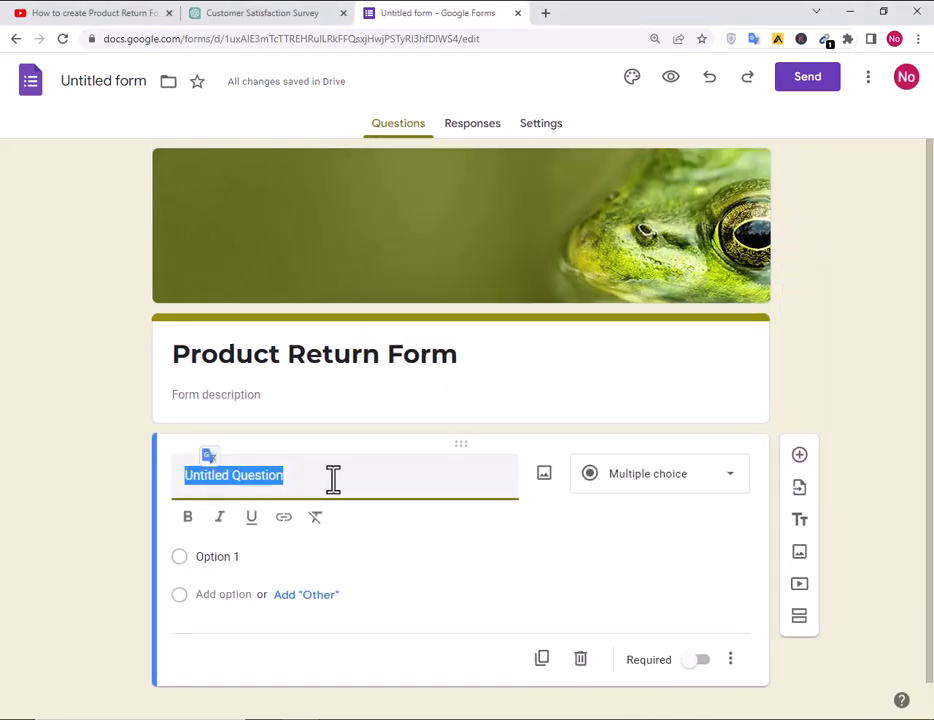
key(ctrl+v)
double_click(232, 488)
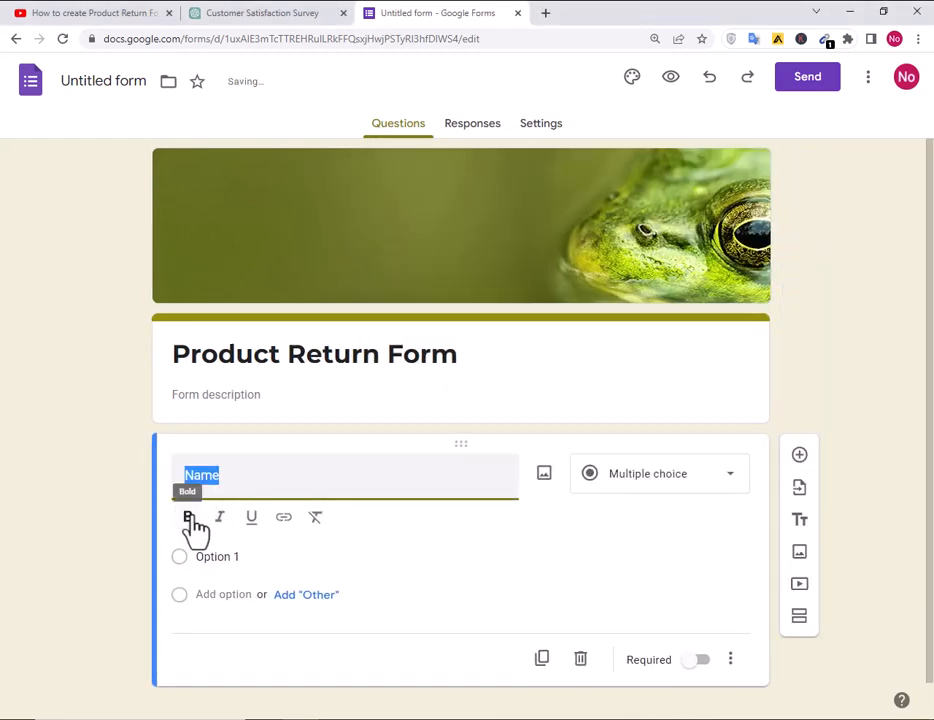
click(189, 518)
click(351, 487)
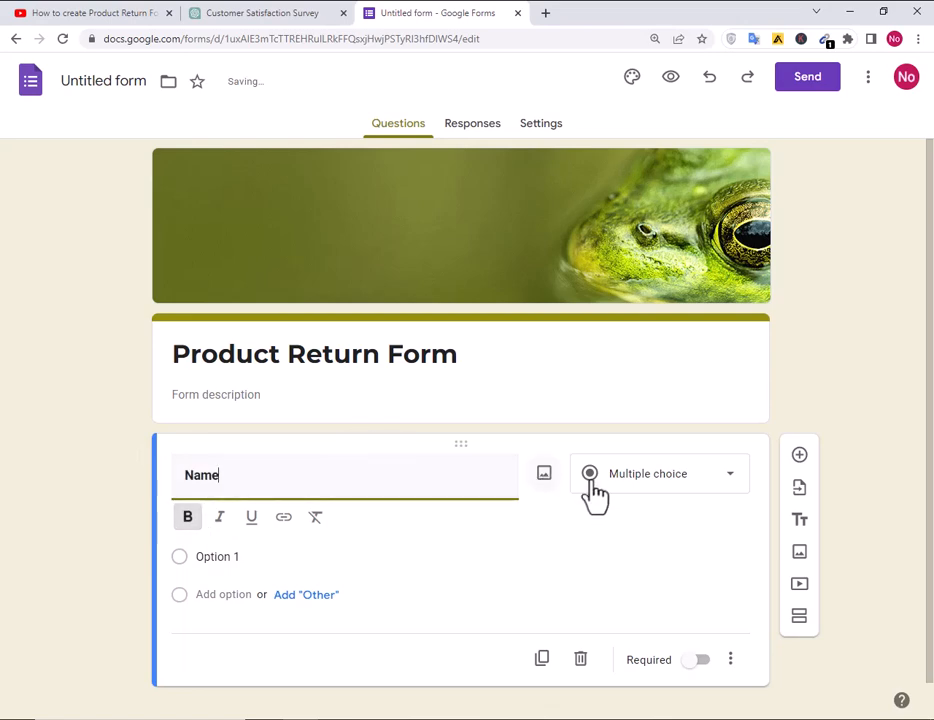
click(702, 476)
click(650, 234)
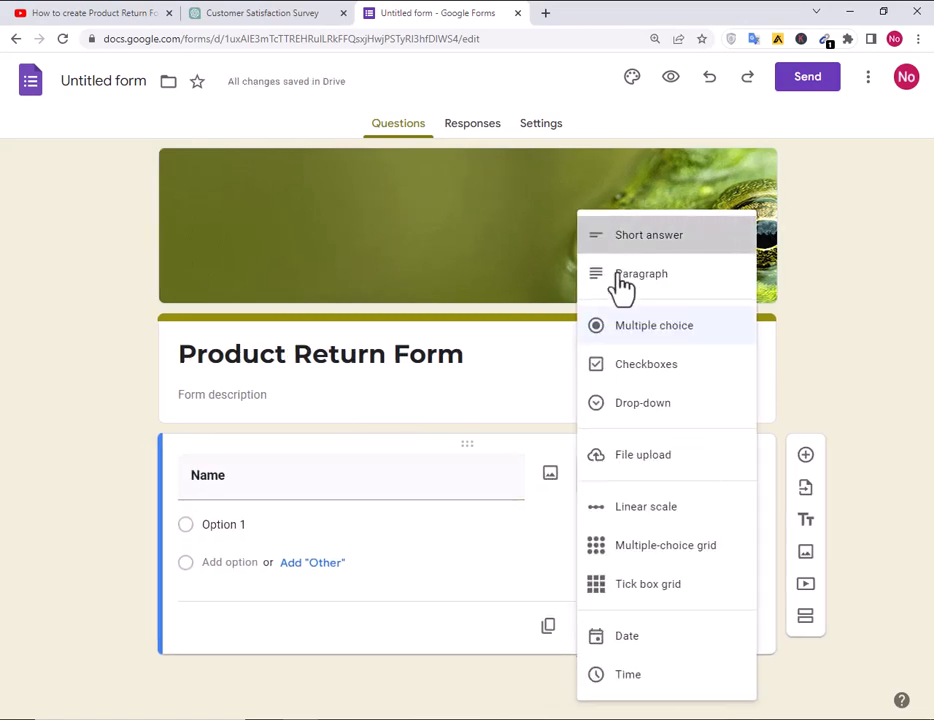
click(805, 456)
Paste 'Contact Number' from the notes as a short-answer question title and add another question.
key(alt+Tab)
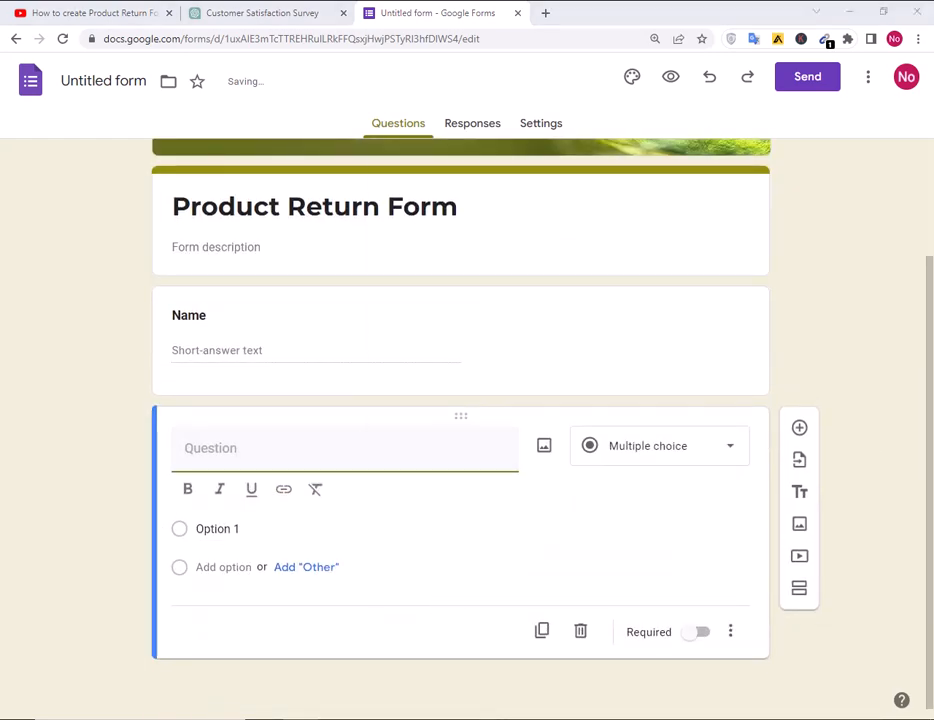
drag(462, 243, 376, 249)
key(ctrl+c)
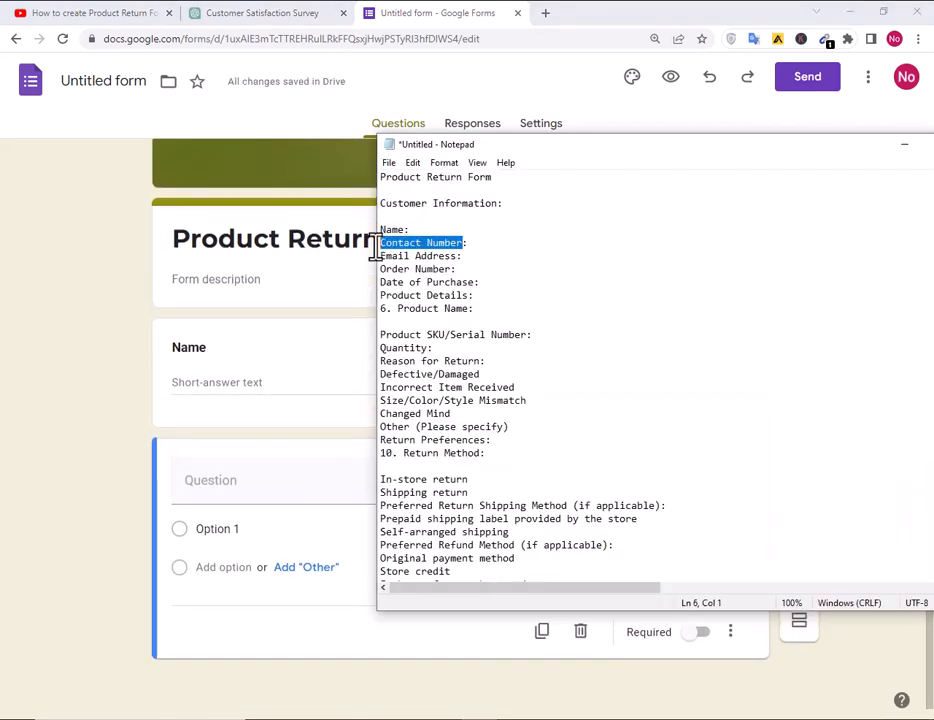
click(120, 420)
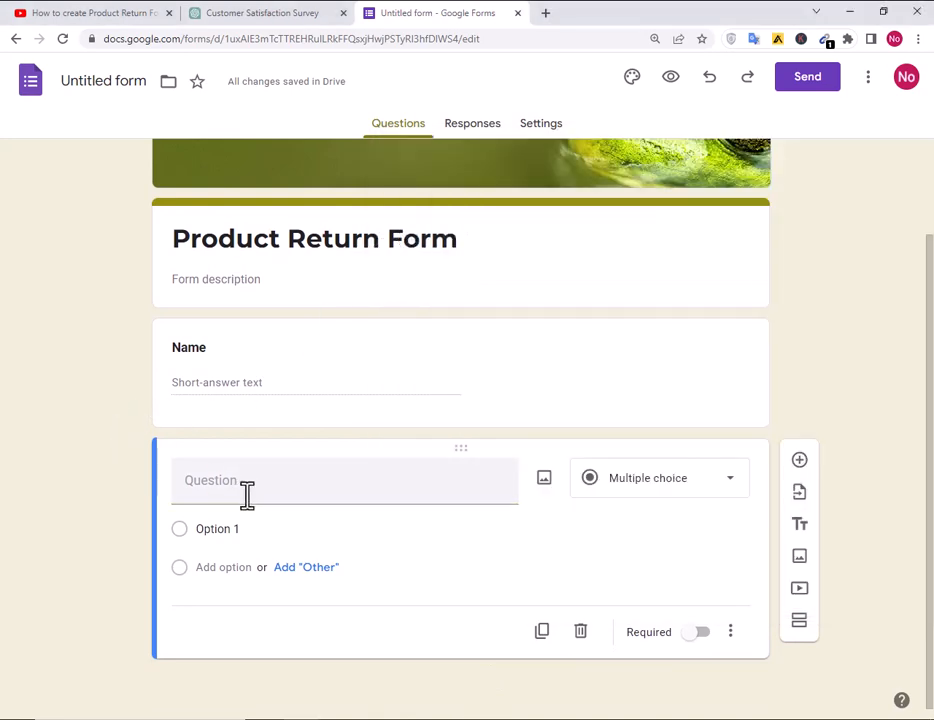
click(246, 482)
key(ctrl+v)
click(652, 477)
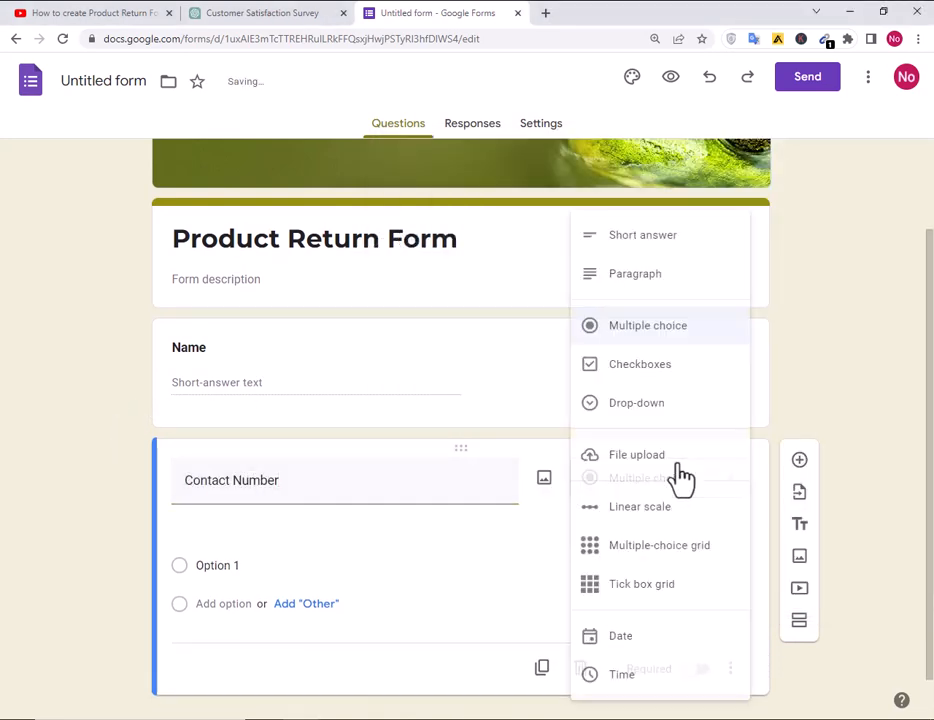
click(640, 242)
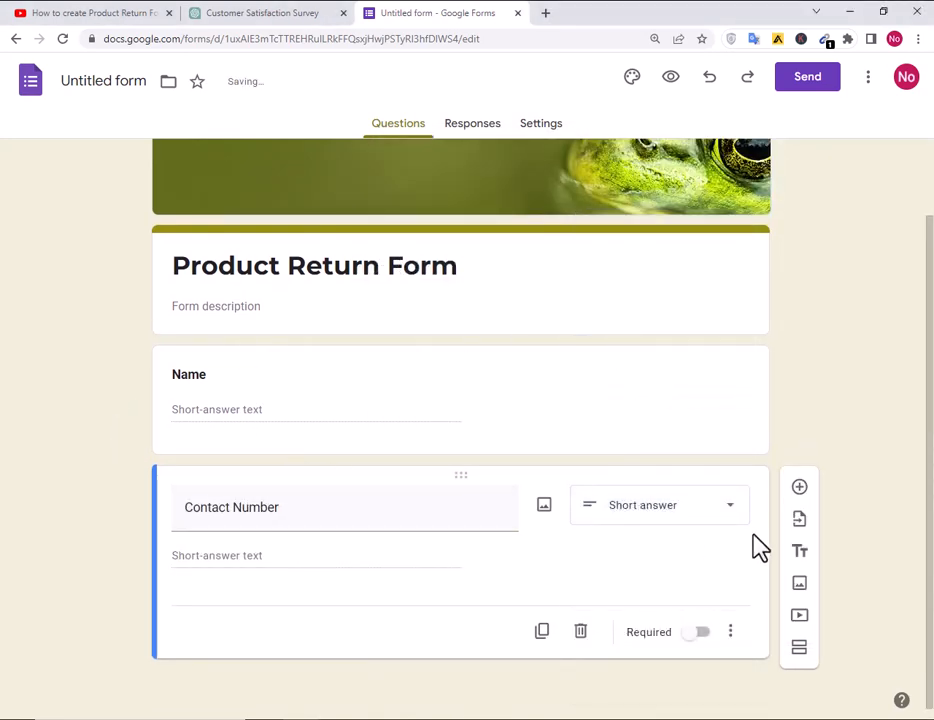
click(799, 487)
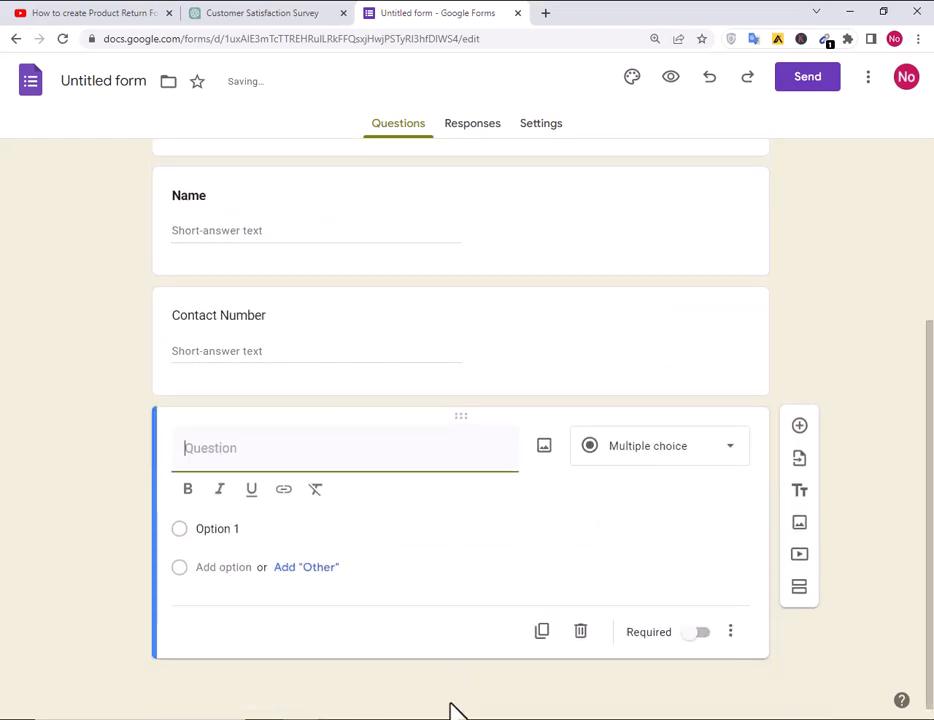
Add a bold 'Email Address' question pasted from the notes.
click(450, 710)
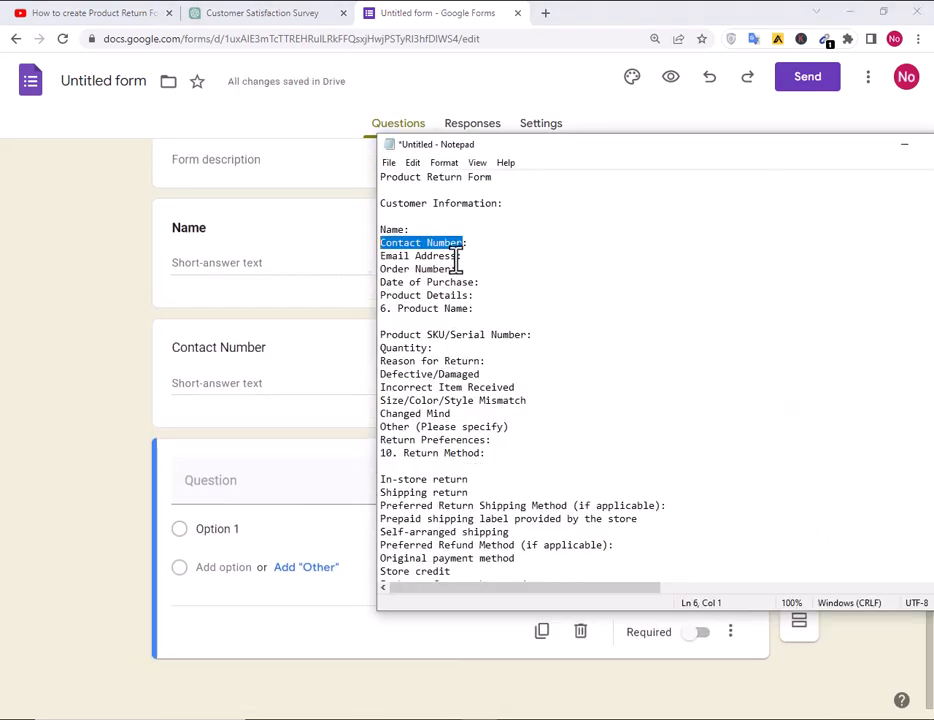
drag(456, 256, 370, 257)
key(ctrl+c)
click(97, 475)
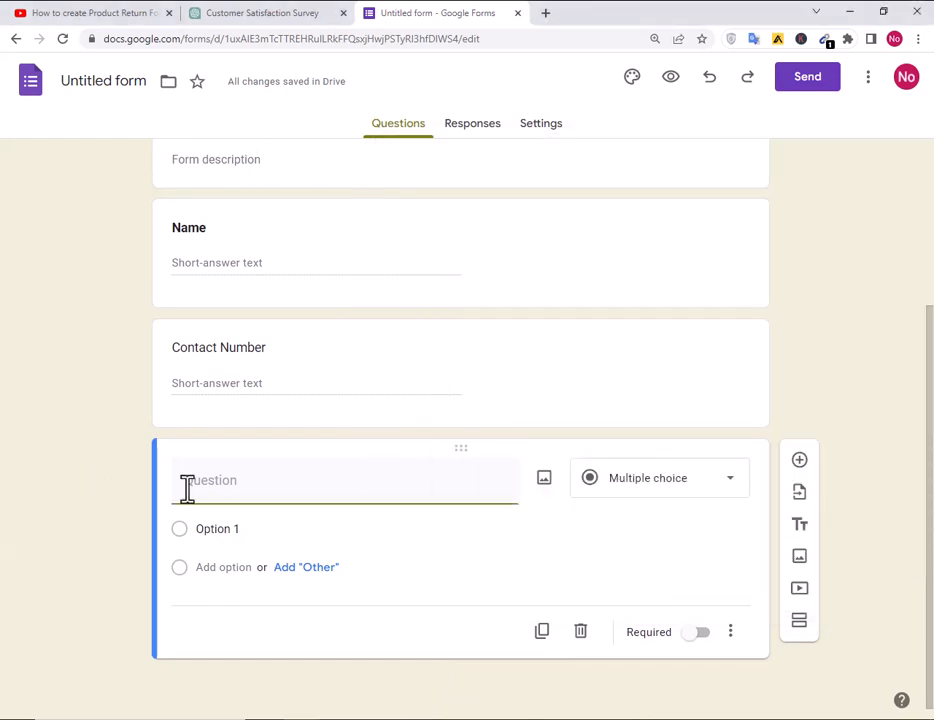
click(208, 482)
key(ctrl+v)
drag(266, 481, 183, 484)
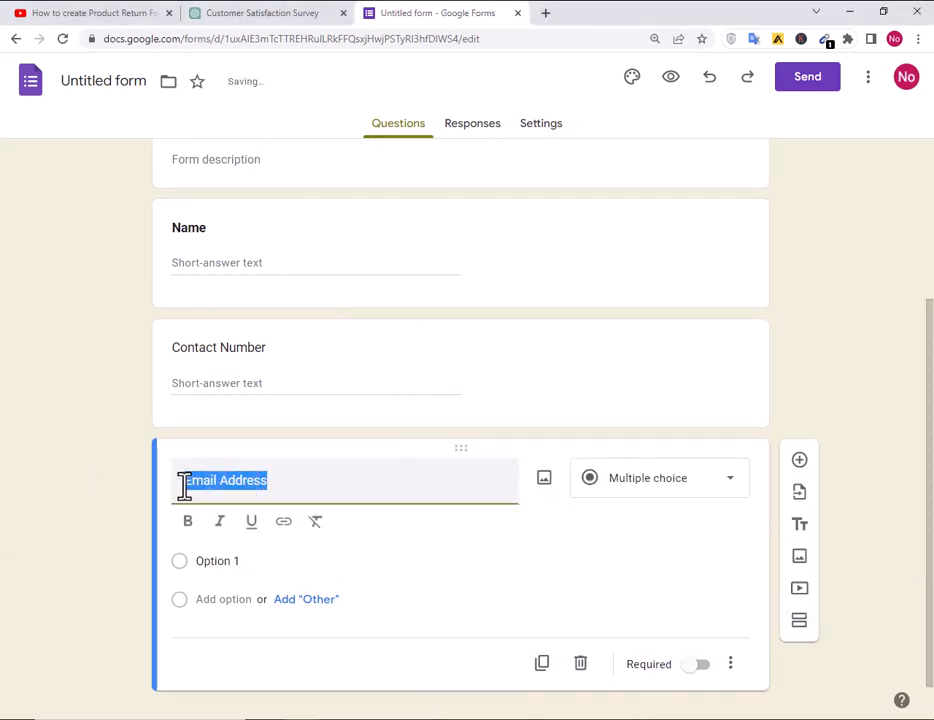
click(188, 521)
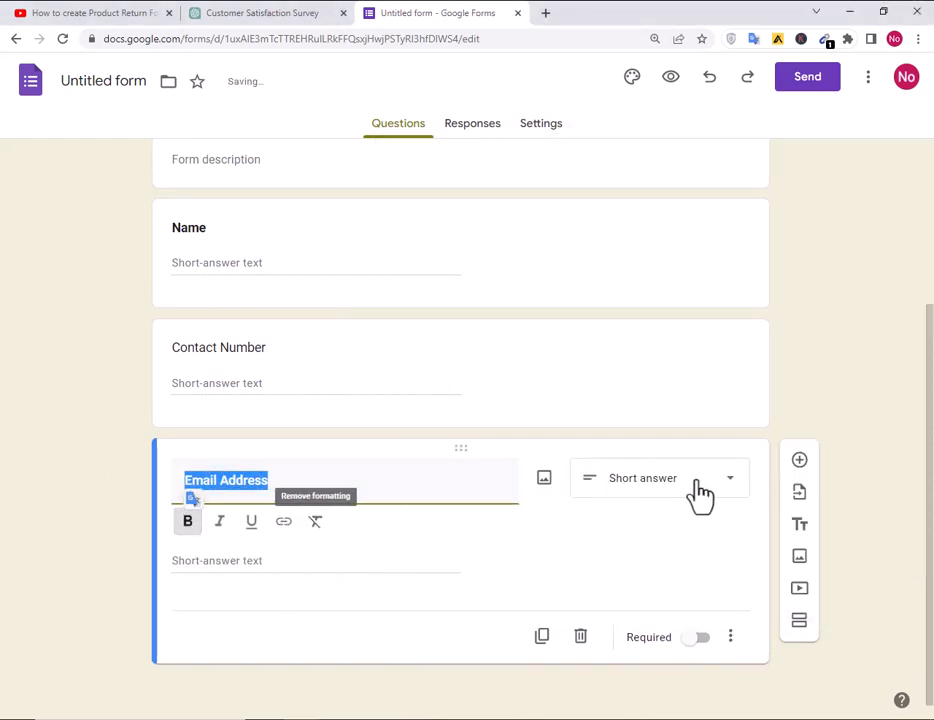
click(799, 461)
Add a bold 'Order Number' question and start a new blank question below.
click(508, 716)
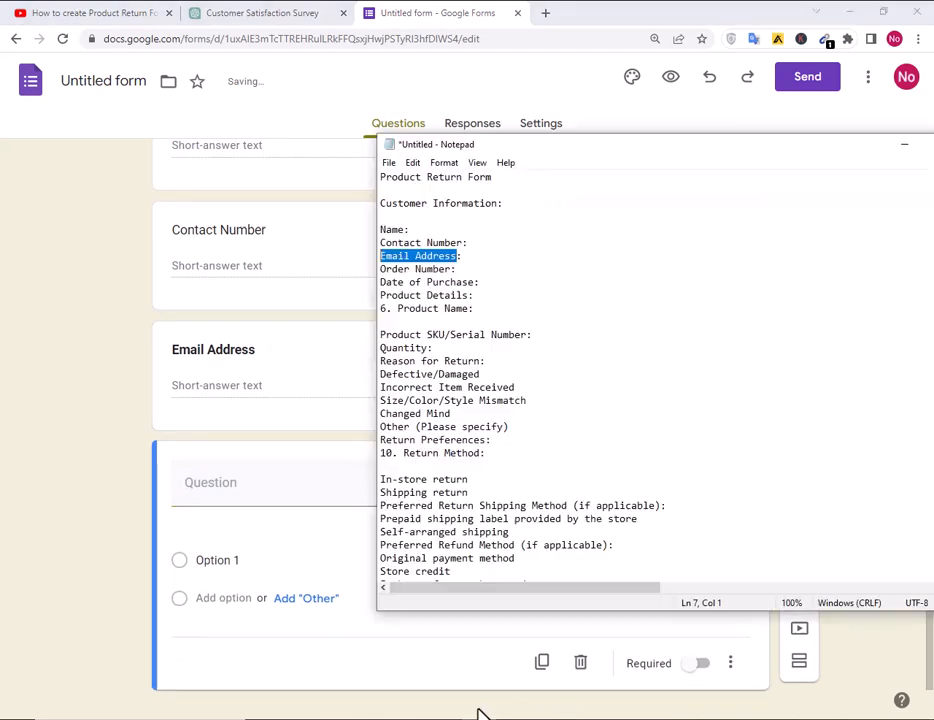
drag(452, 269, 353, 272)
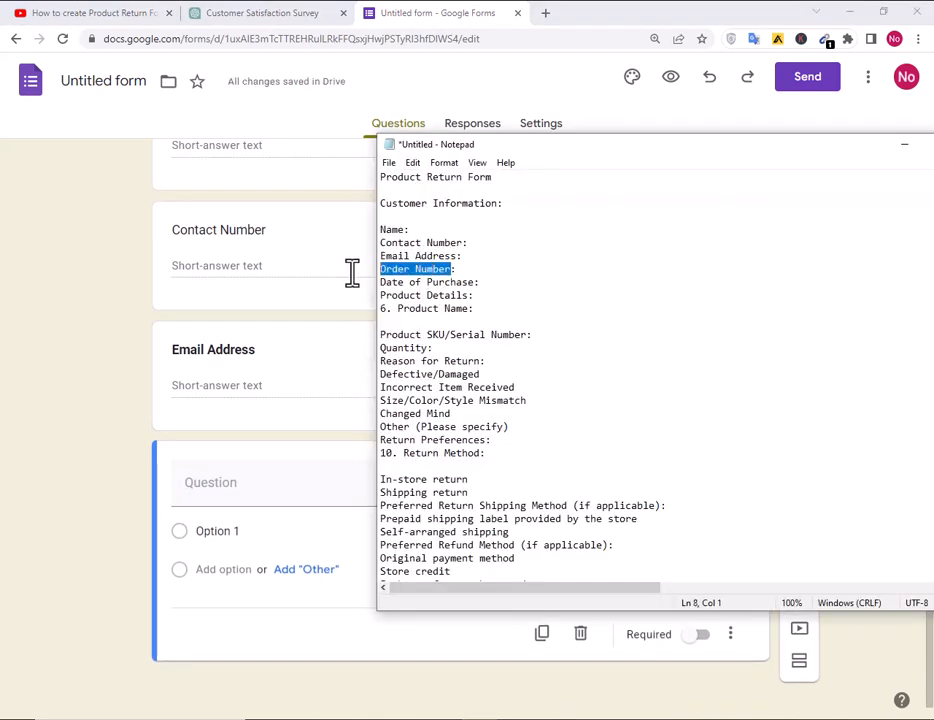
click(205, 484)
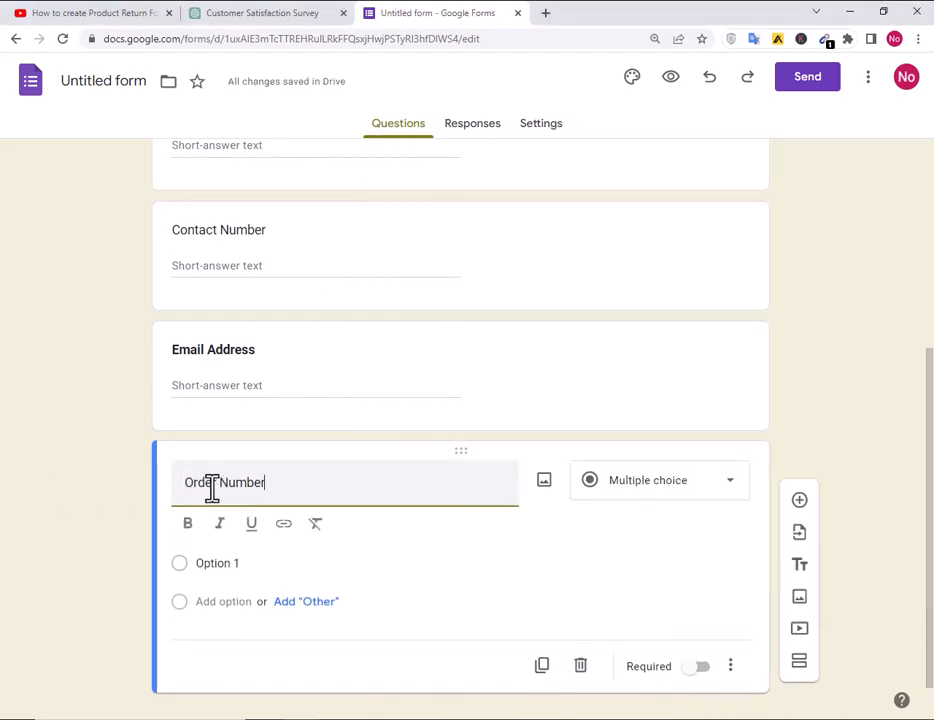
drag(265, 484, 119, 496)
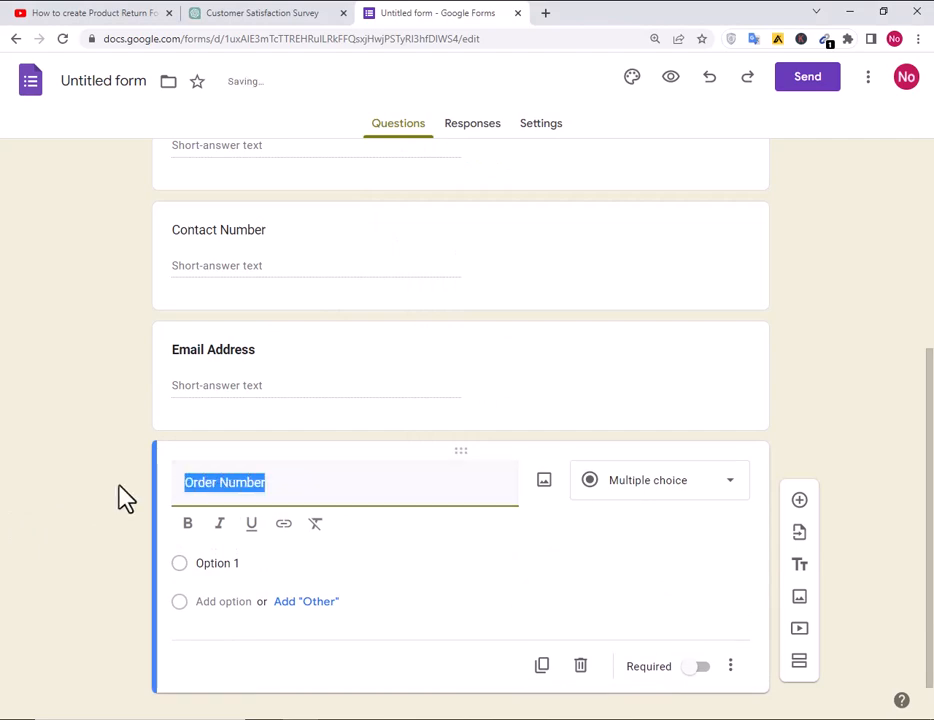
click(188, 524)
click(799, 502)
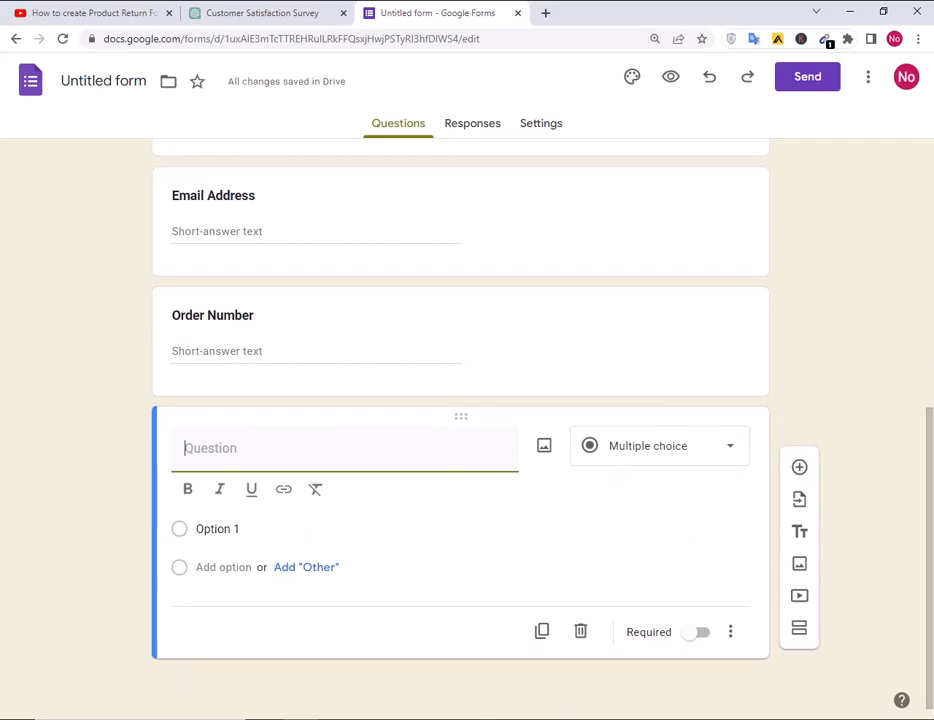
click(484, 718)
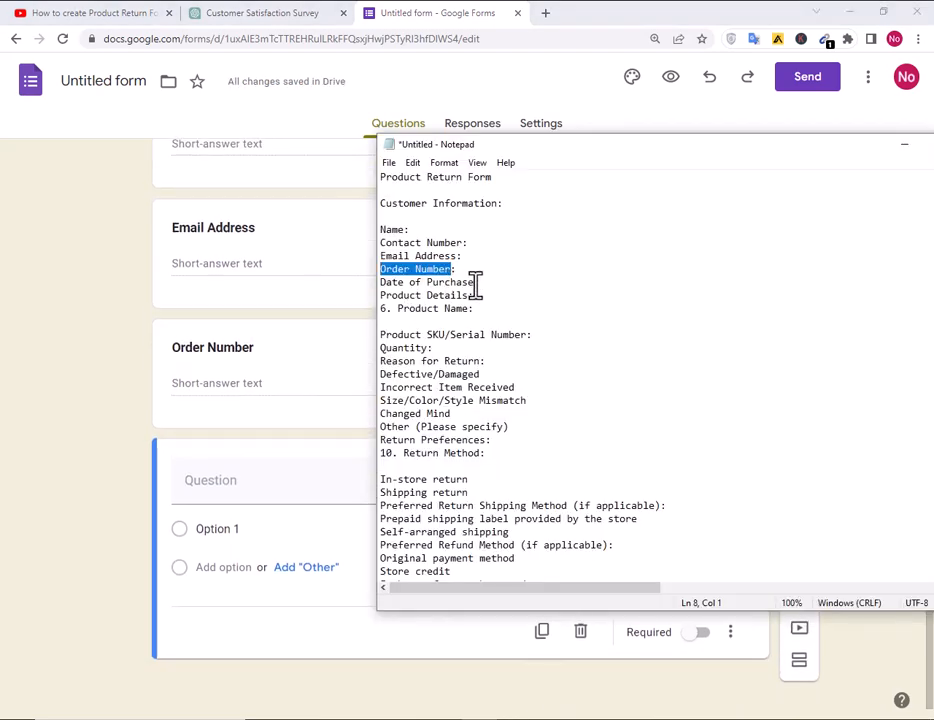
Add a bold 'Date of Purchase' question of type Date.
drag(475, 283, 338, 285)
key(ctrl+c)
click(88, 484)
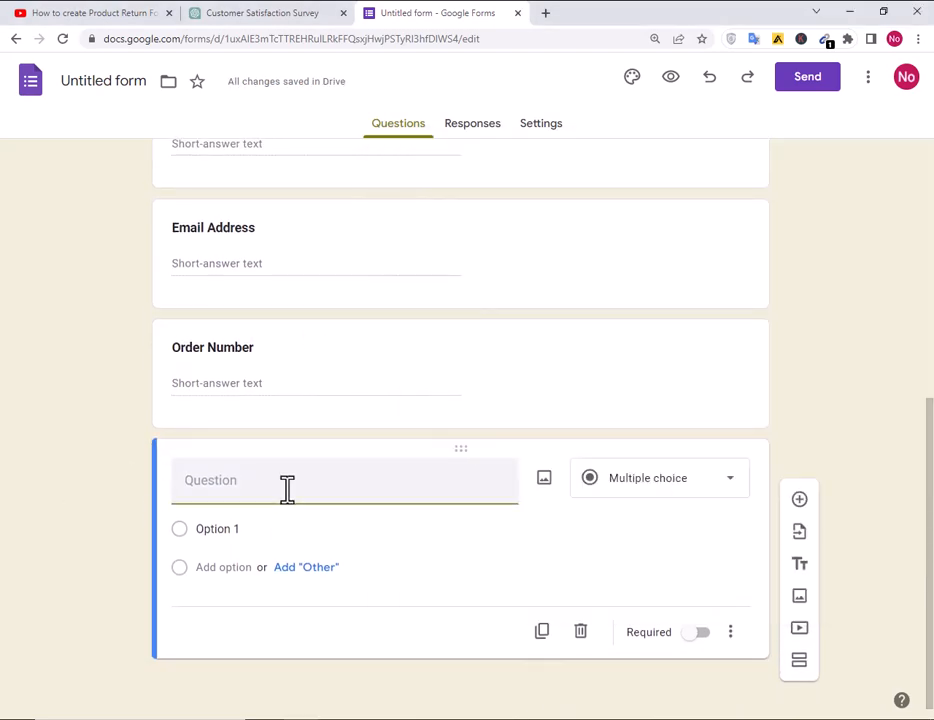
click(287, 488)
key(ctrl+v)
drag(341, 487, 100, 490)
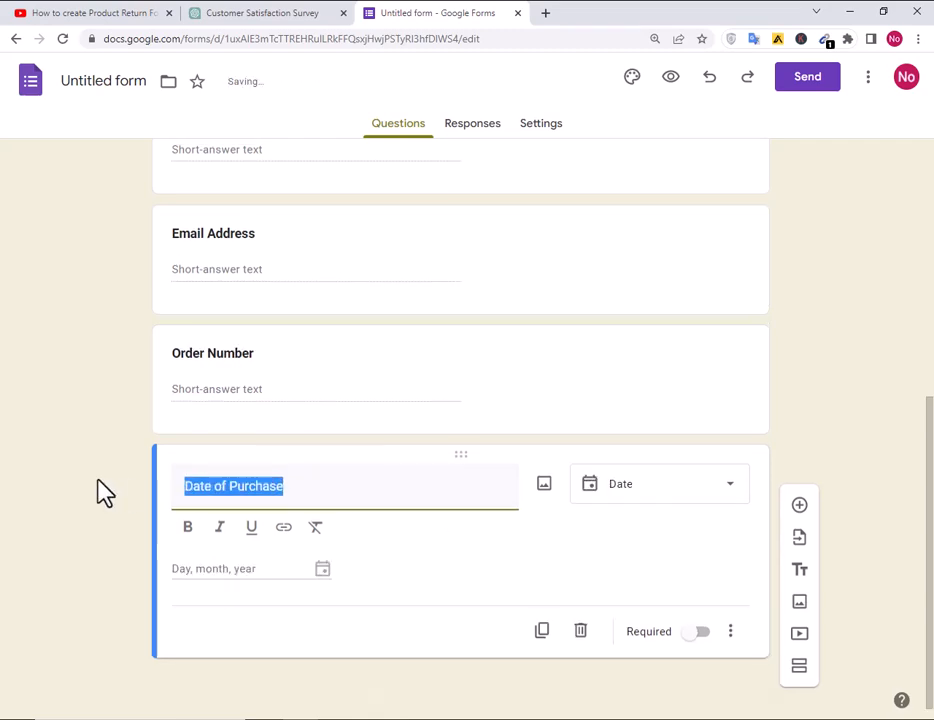
click(189, 526)
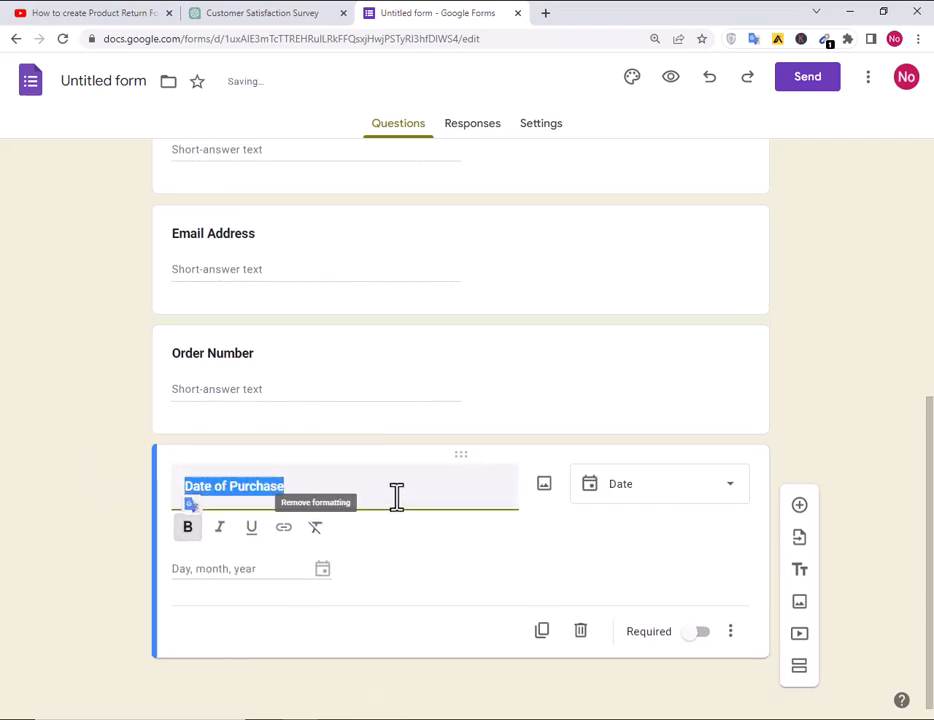
click(645, 488)
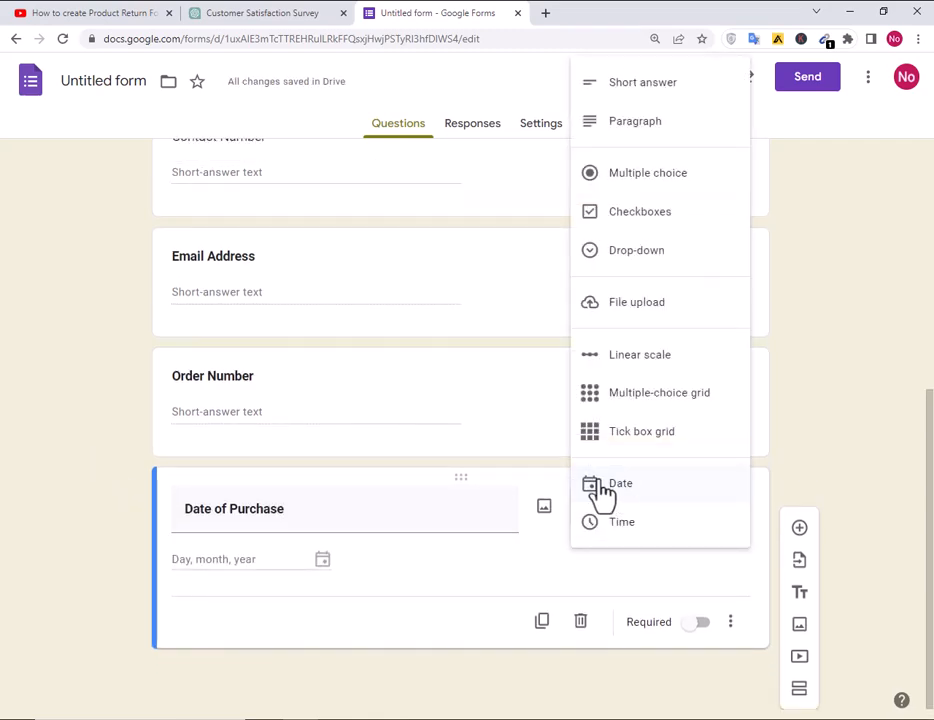
click(659, 494)
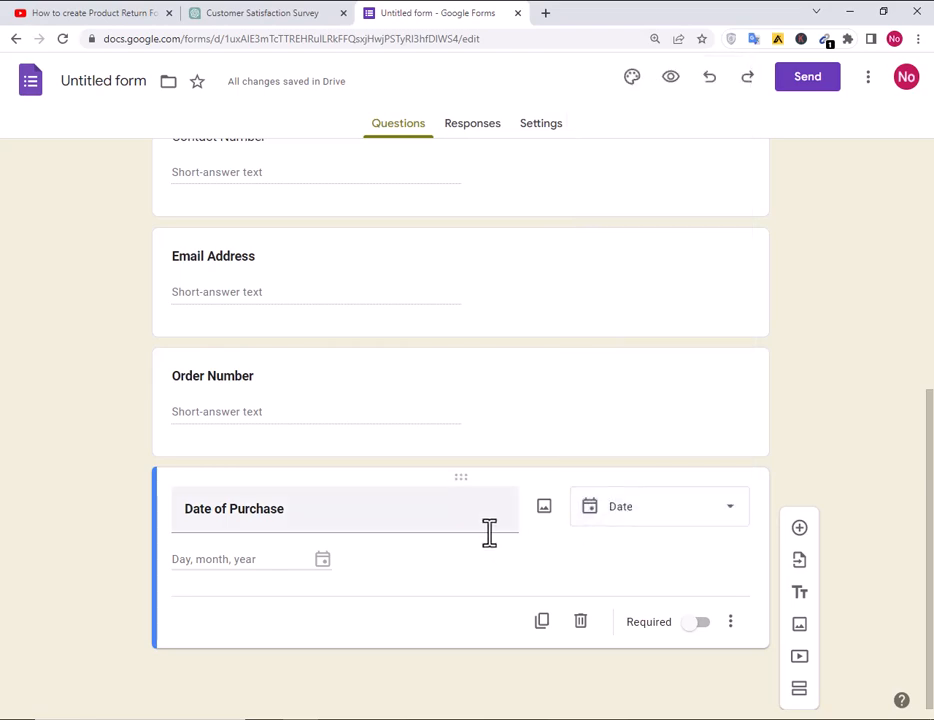
click(799, 528)
Add a bold 'Product Details' paragraph question, followed by a new blank question.
click(484, 717)
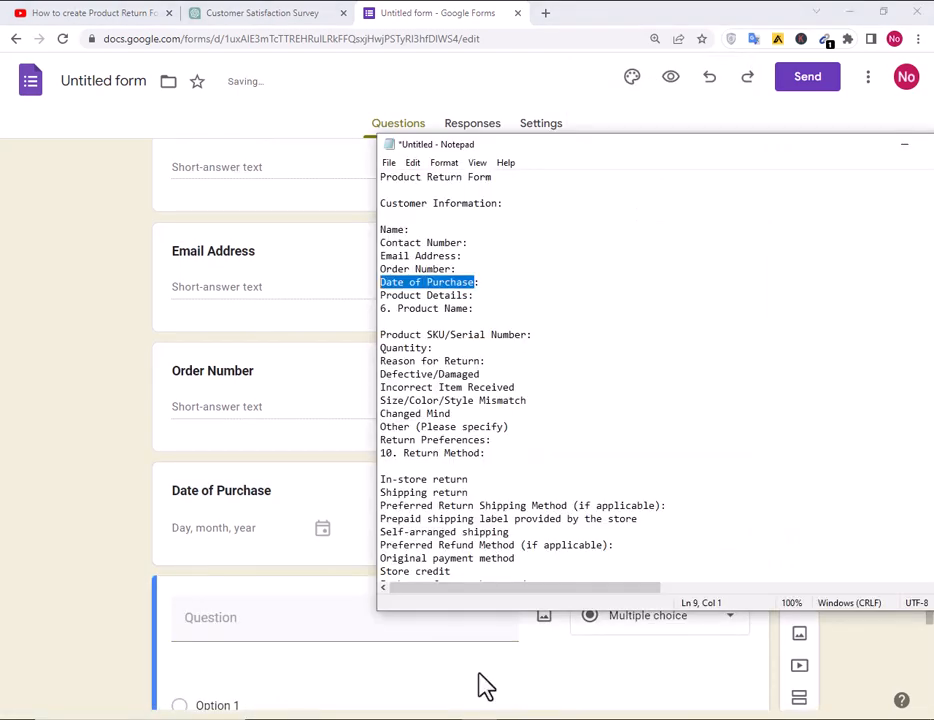
drag(469, 295, 346, 296)
key(ctrl+c)
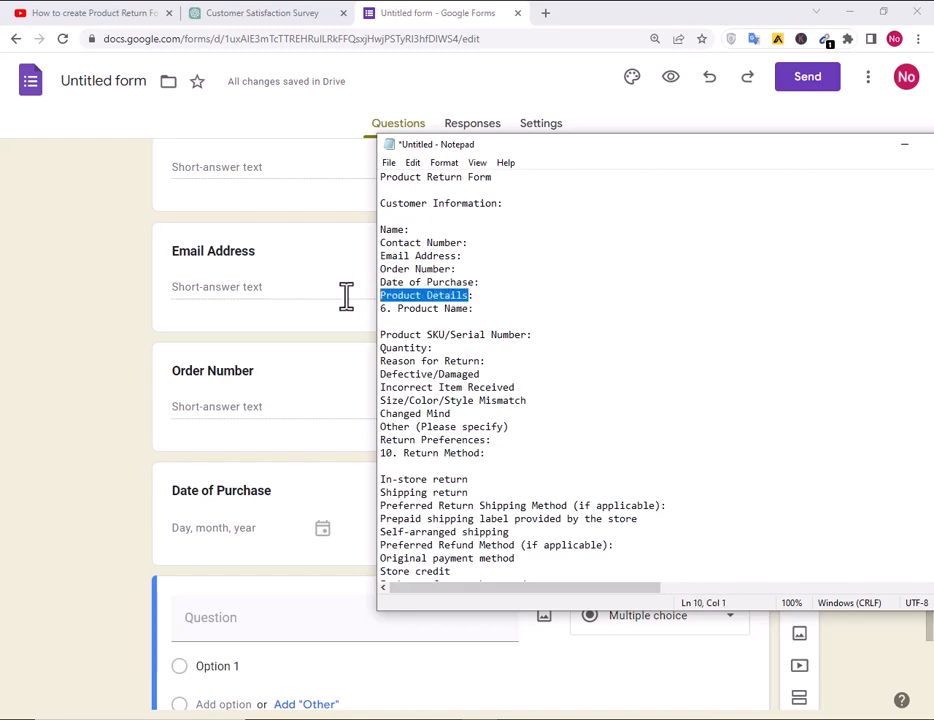
click(129, 538)
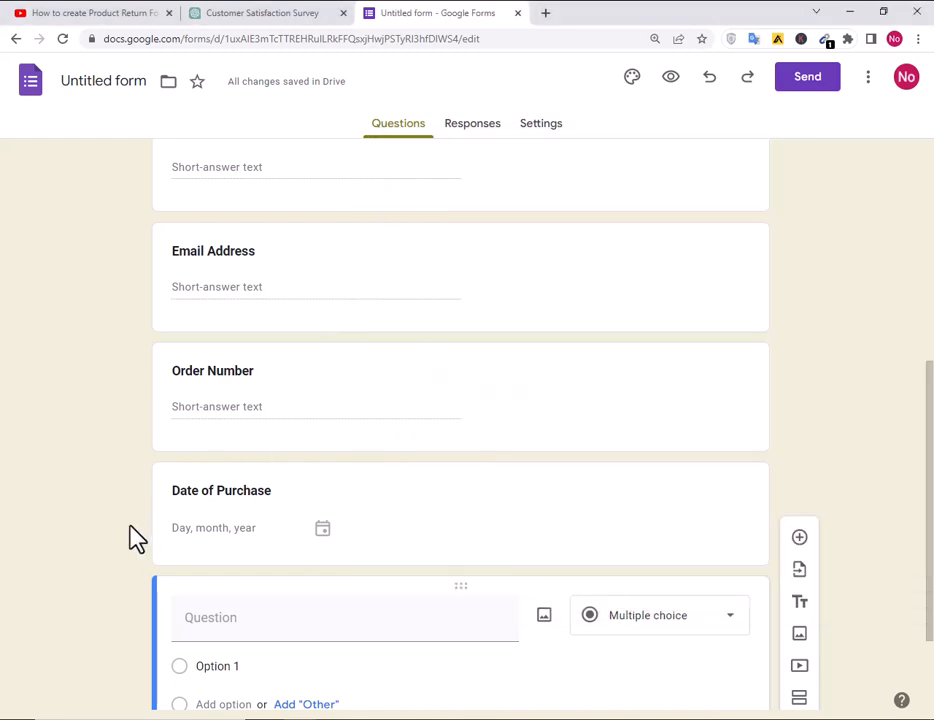
click(454, 635)
key(ctrl+v)
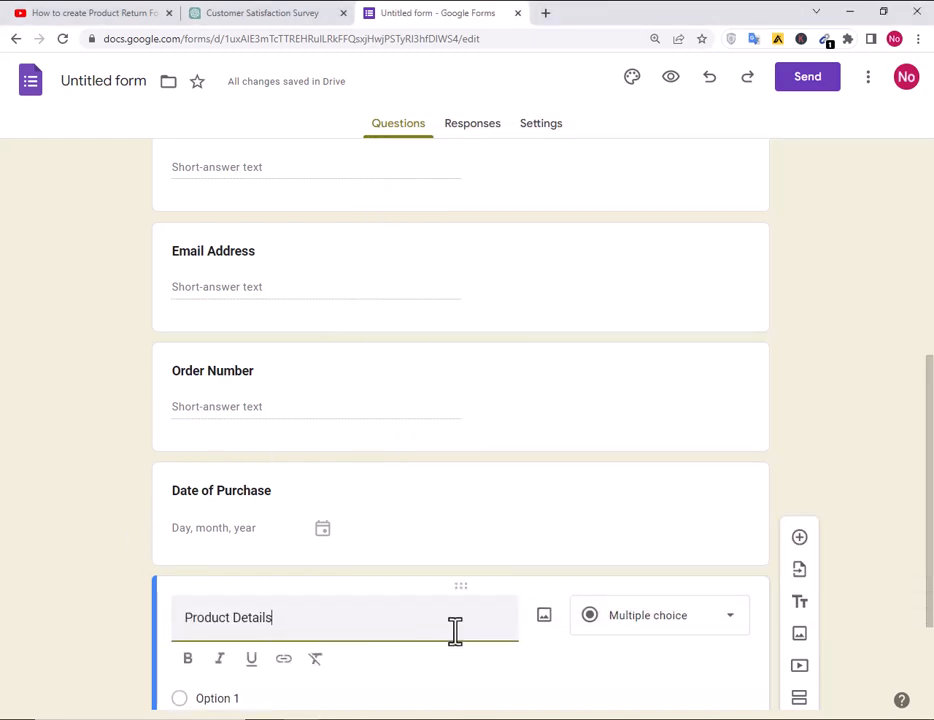
drag(454, 632, 183, 600)
click(188, 658)
scroll(450, 555, down, 2)
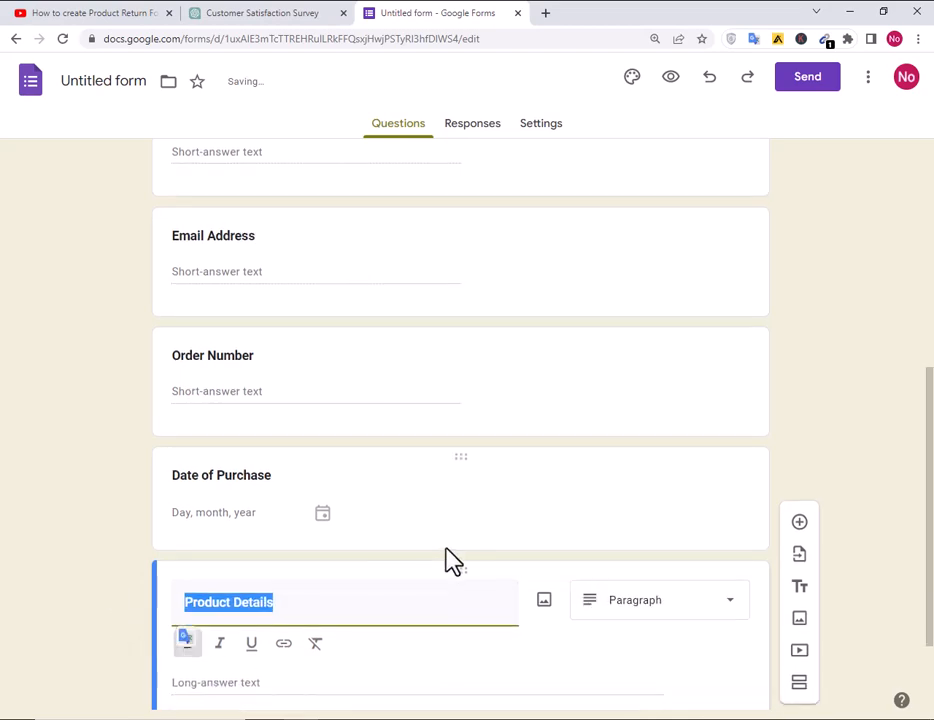
click(680, 500)
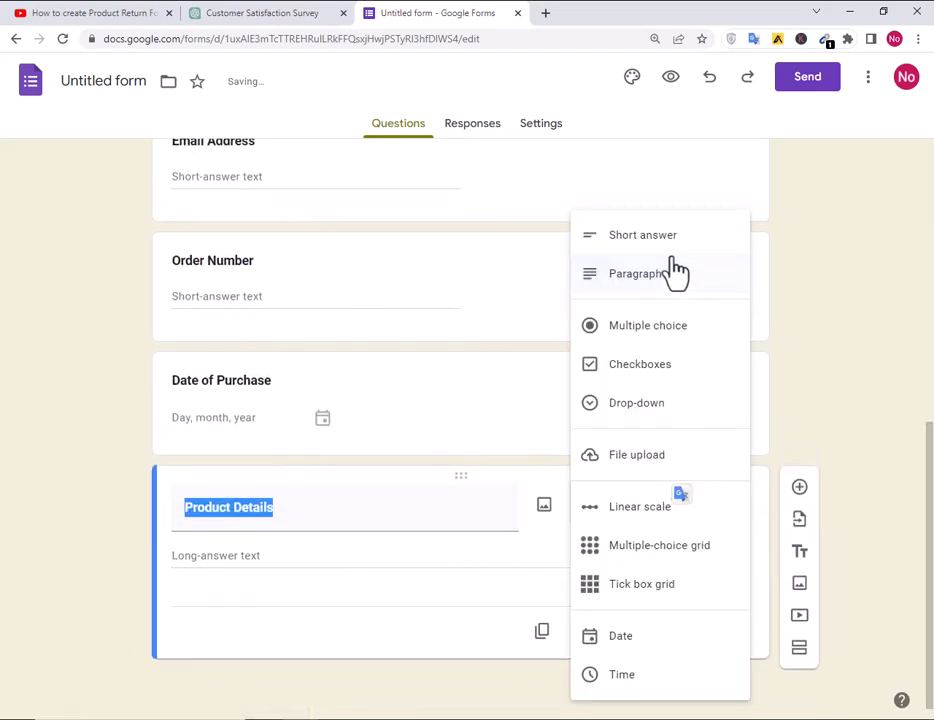
click(642, 236)
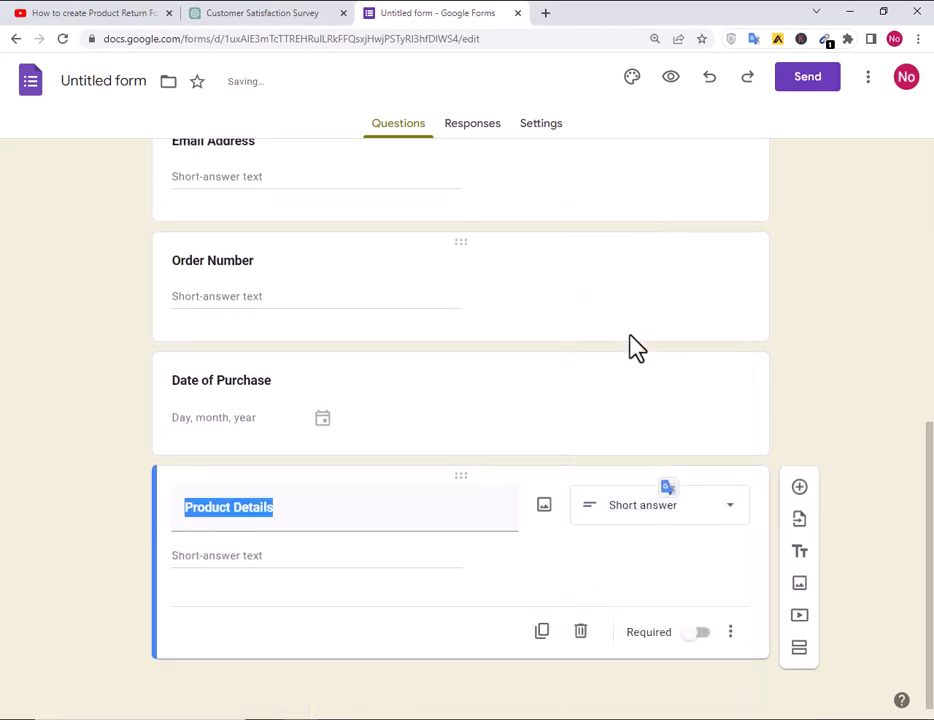
click(636, 515)
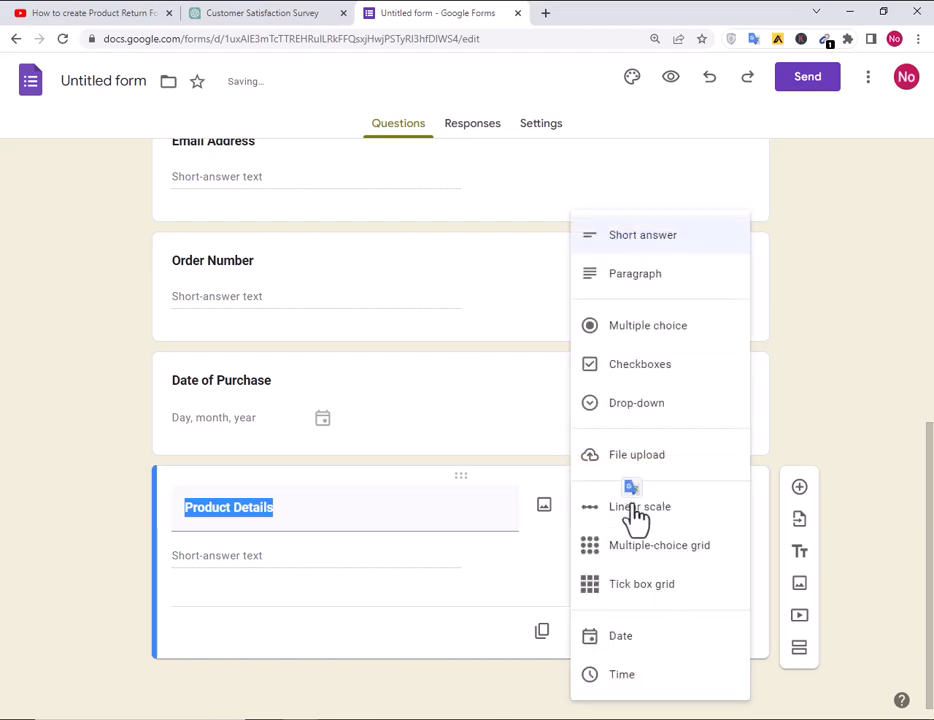
click(648, 290)
click(256, 629)
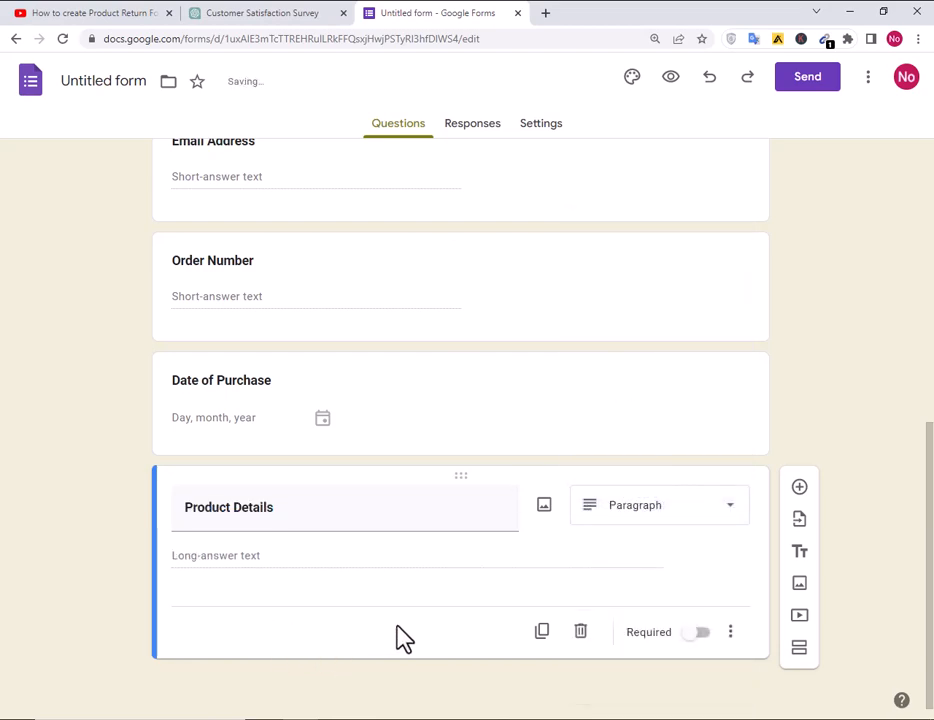
click(801, 487)
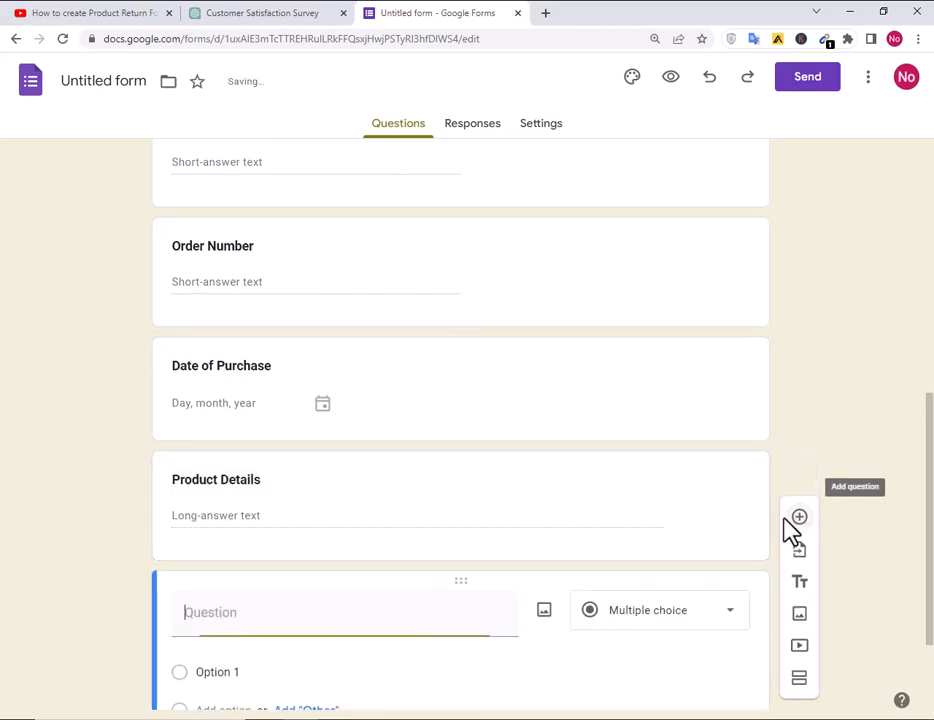
Copy 'Product Name' from the notes into a new short-answer question title.
key(alt+Tab)
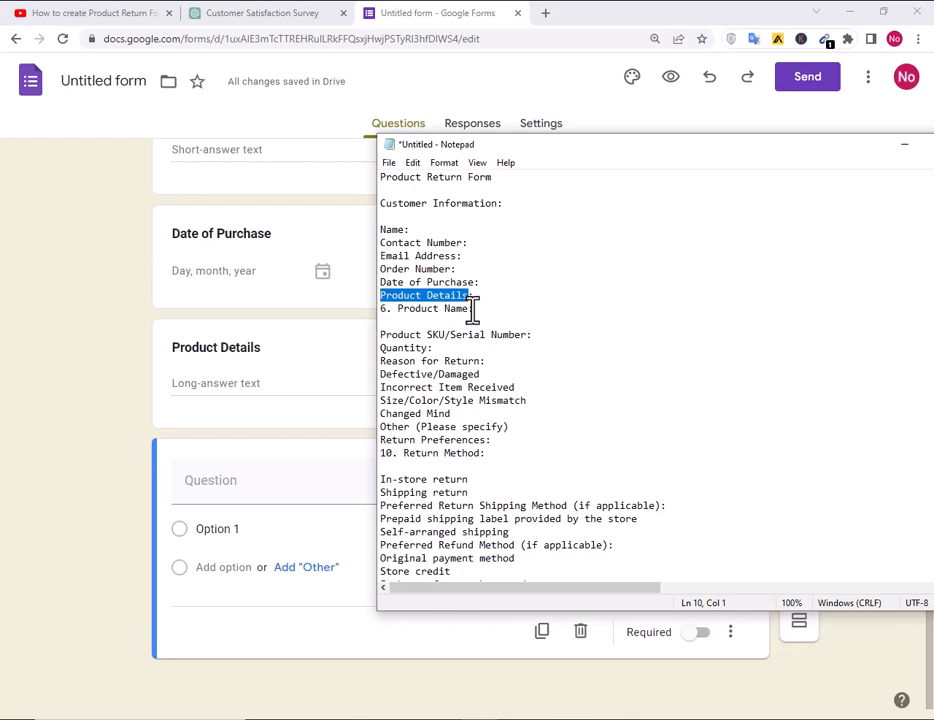
drag(471, 308, 388, 310)
key(ctrl+c)
click(269, 480)
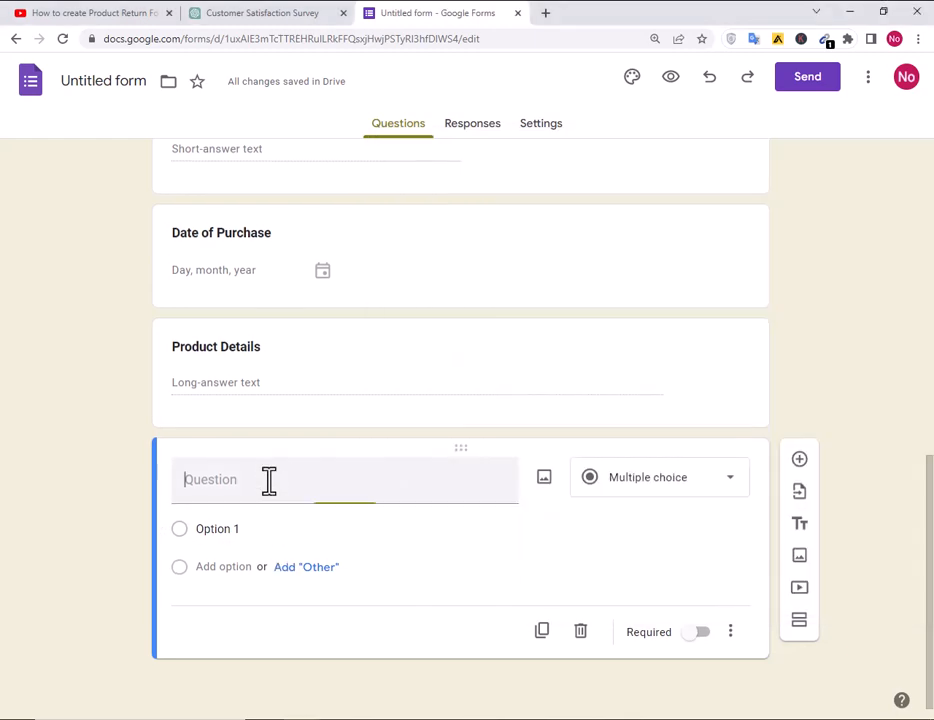
key(ctrl+v)
drag(284, 447, 156, 459)
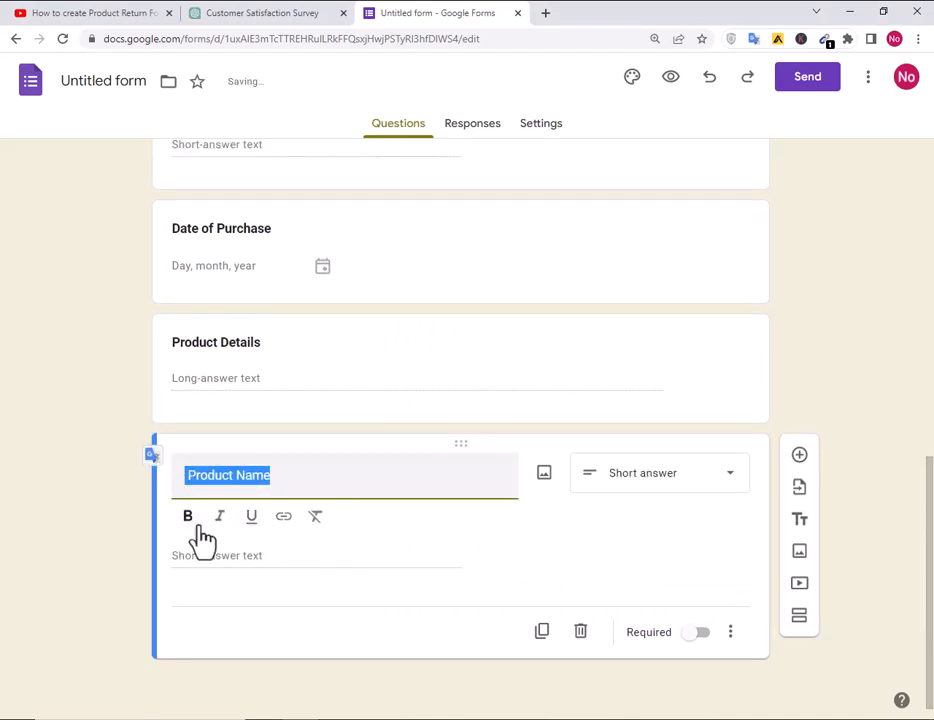
click(800, 460)
Add a 'Product SKU/Serial Number' short-answer question and start another blank question.
click(450, 718)
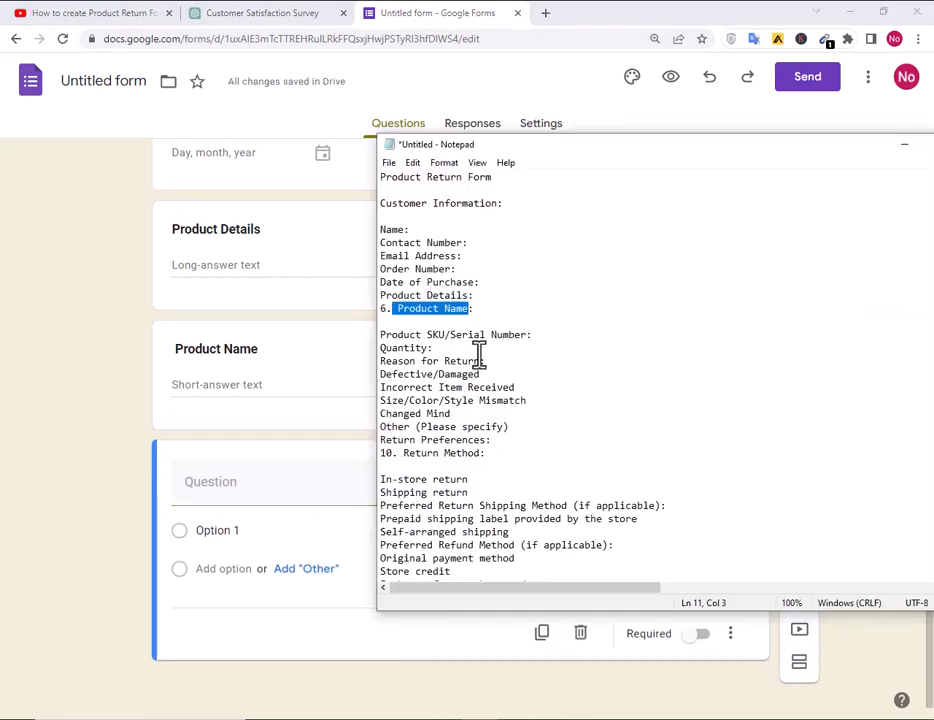
drag(527, 334, 381, 338)
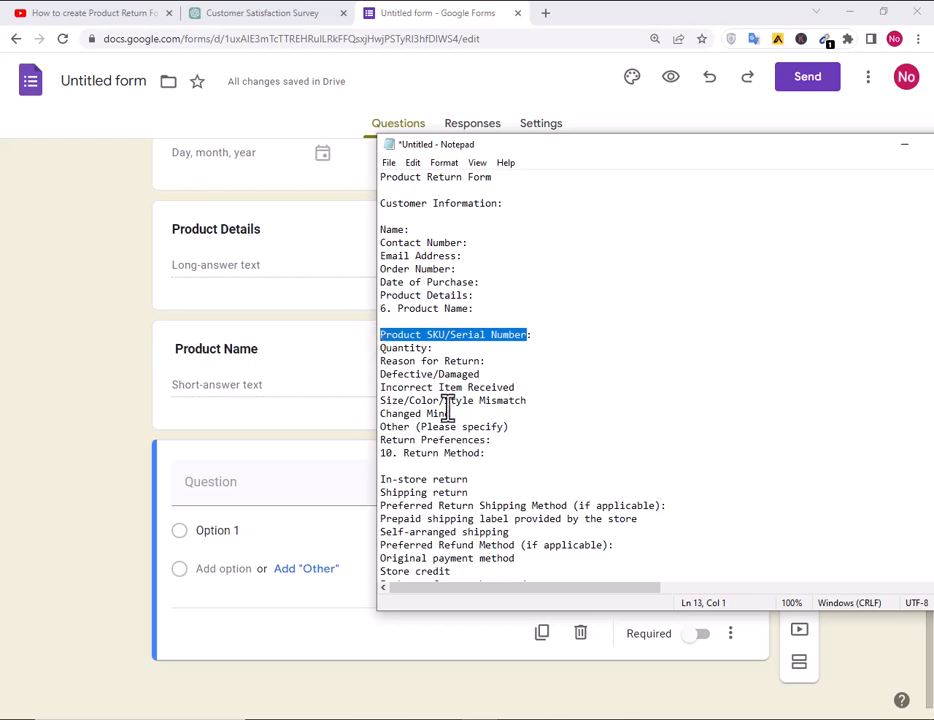
click(246, 490)
key(ctrl+v)
drag(326, 476, 183, 501)
click(667, 546)
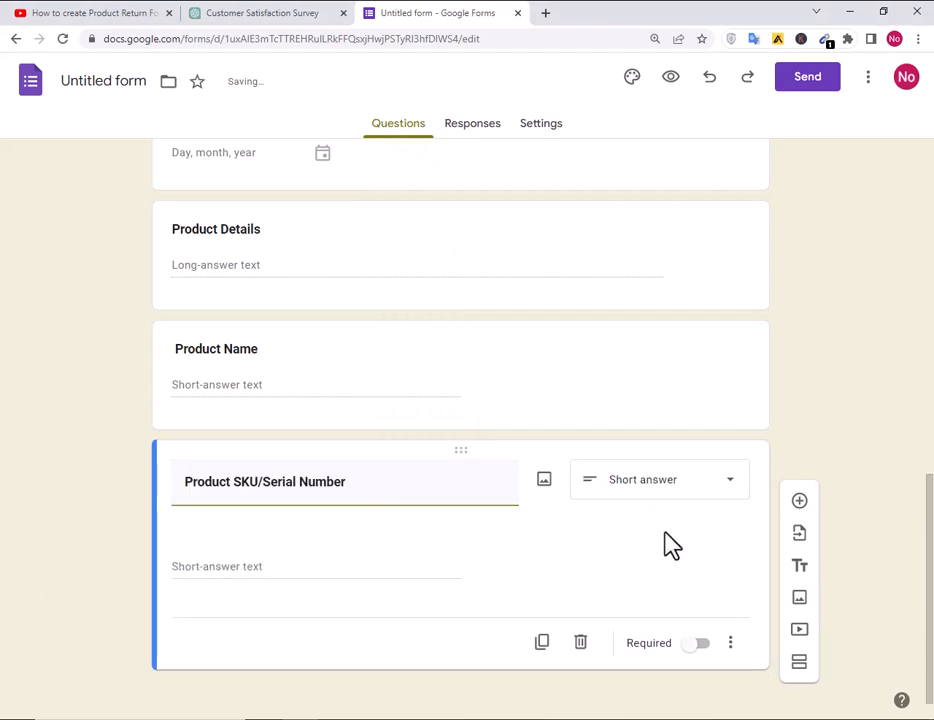
click(799, 525)
scroll(381, 526, down, 3)
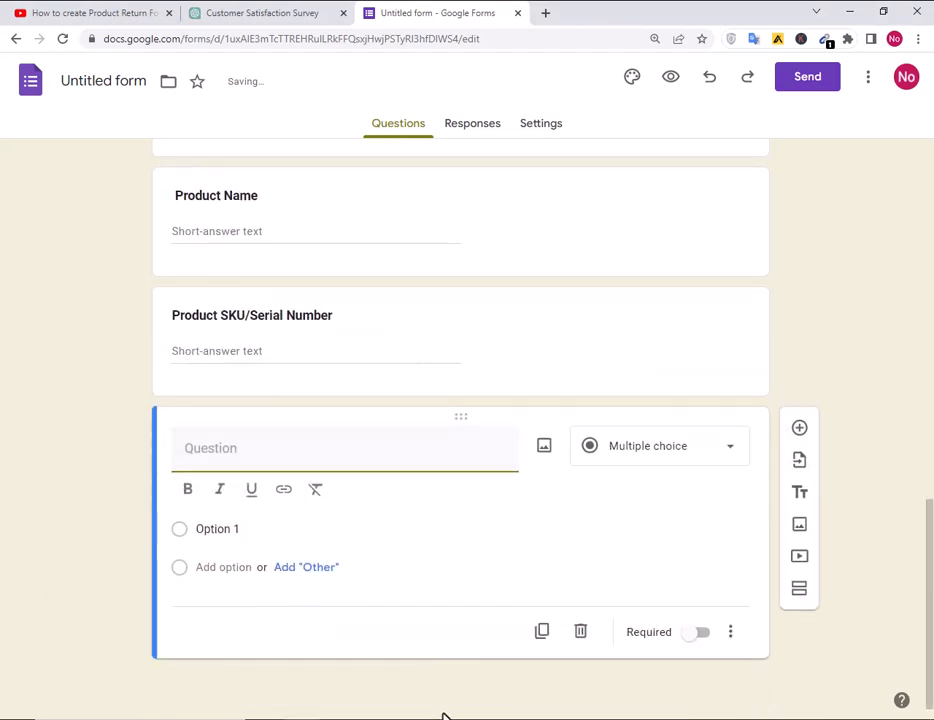
click(444, 716)
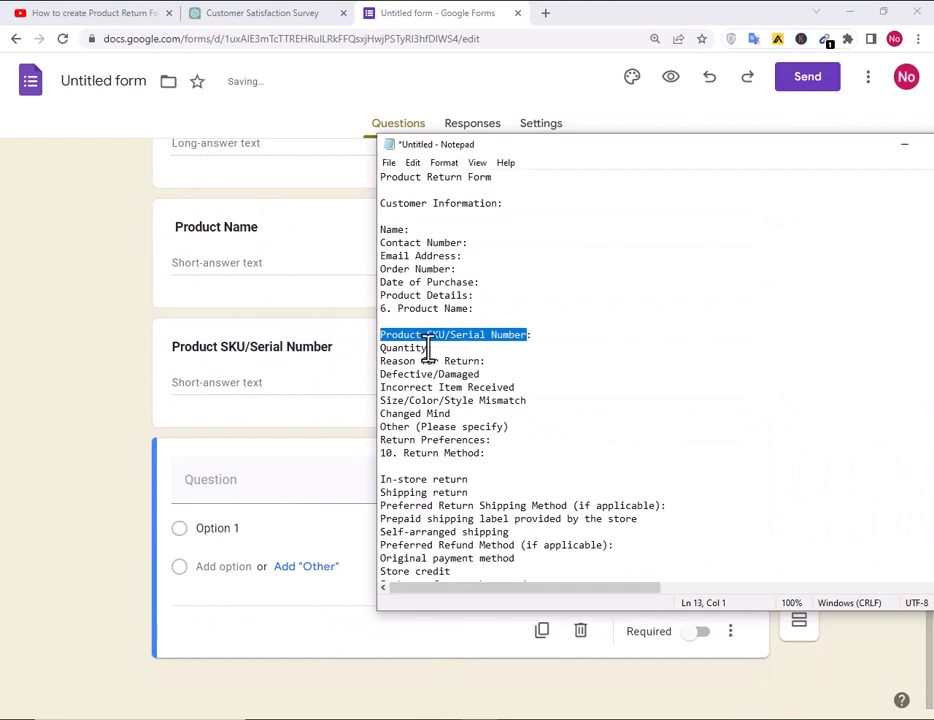
Title the new question 'Quantity' and make it a Checkboxes question.
drag(428, 348, 318, 348)
key(alt+Tab)
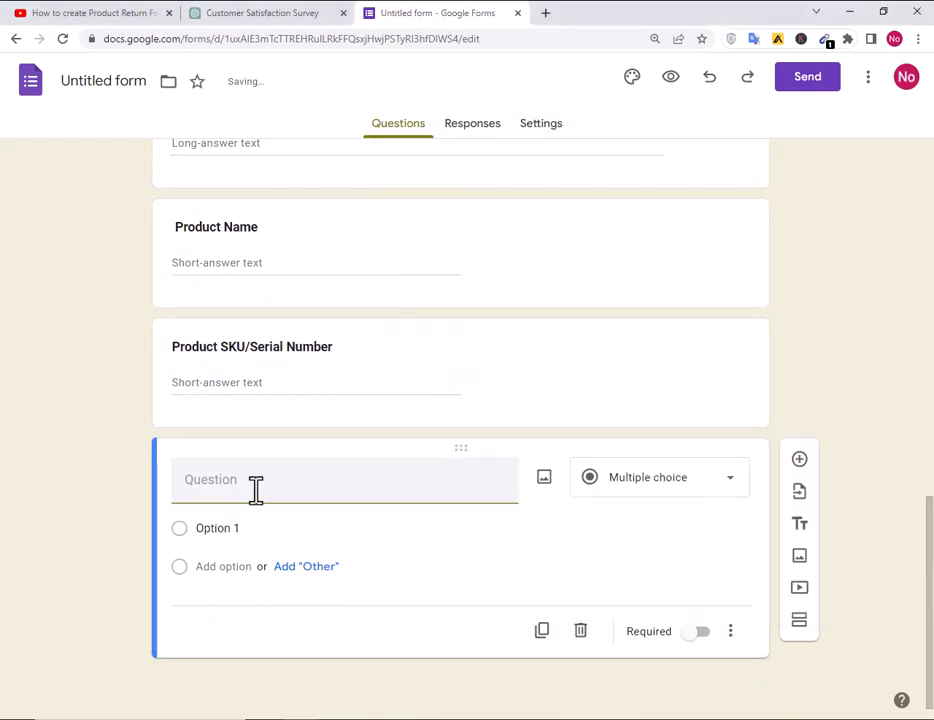
click(255, 488)
drag(114, 487, 194, 530)
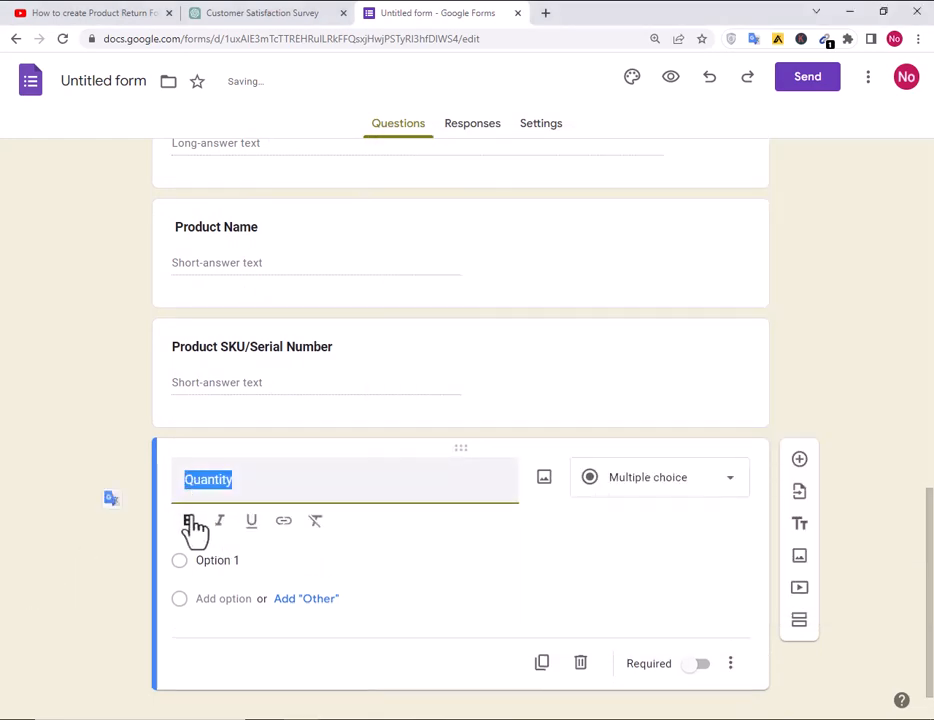
click(657, 477)
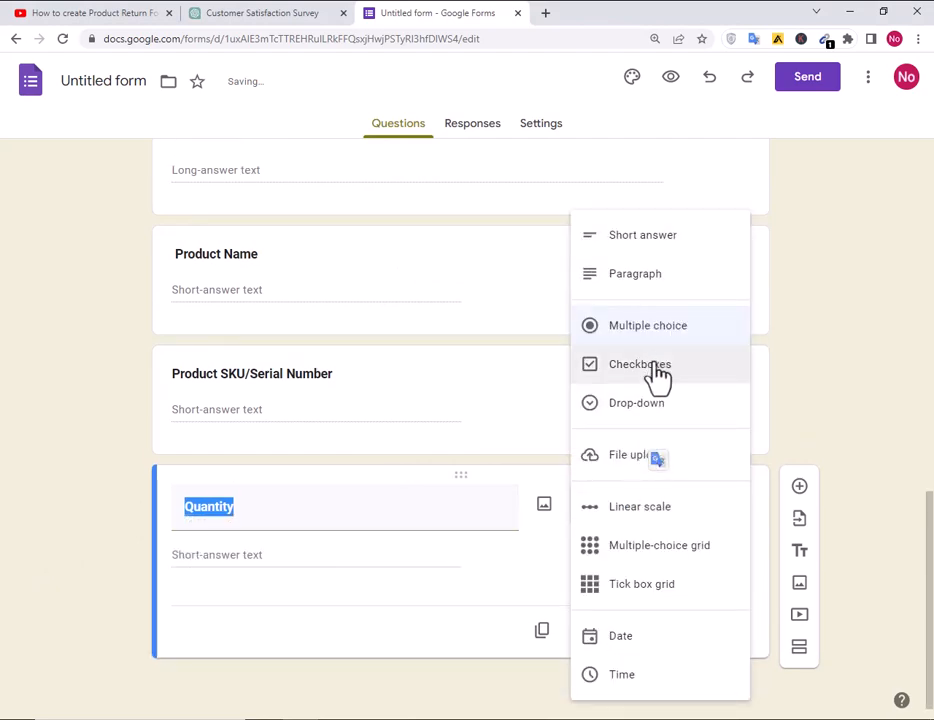
click(655, 366)
Enter answer choices 01 through 10 for Quantity and add a new question below.
click(211, 558)
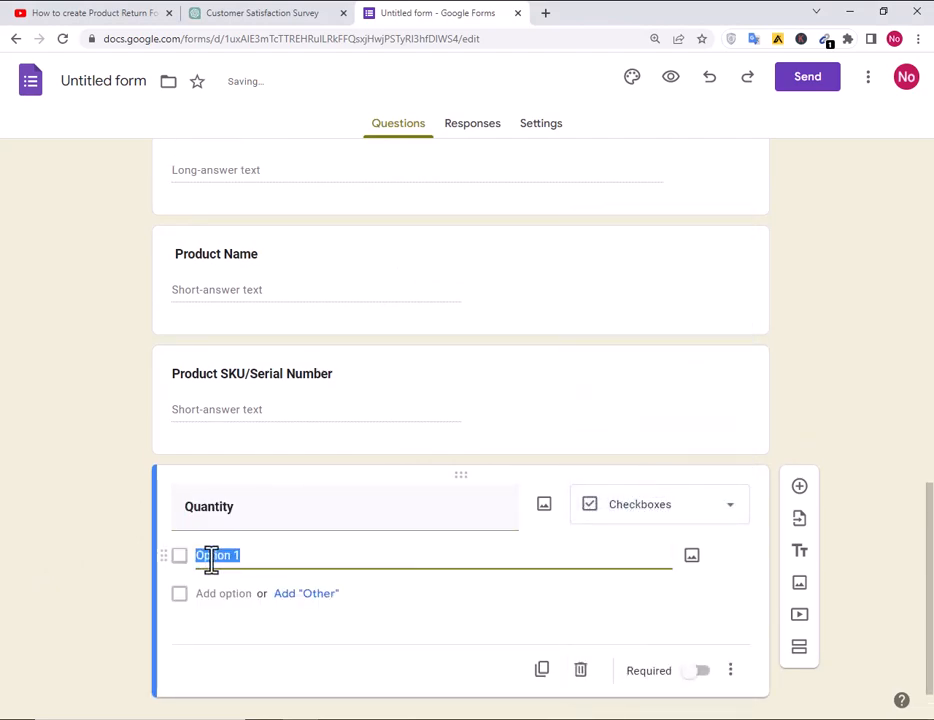
text(01)
key(Return)
key(Return)
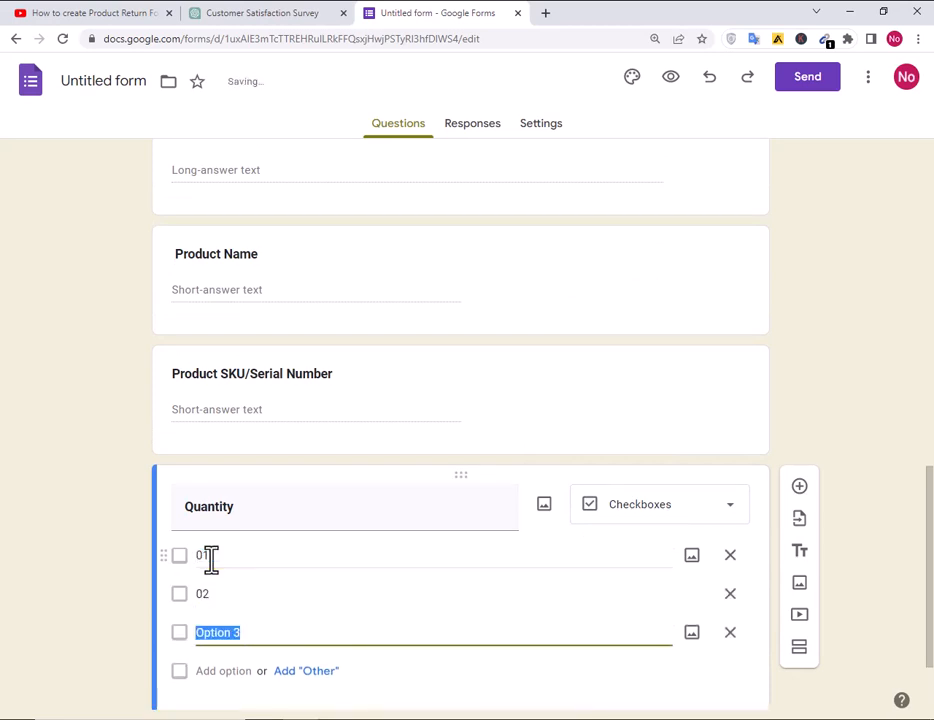
text(03)
key(Return)
text(04)
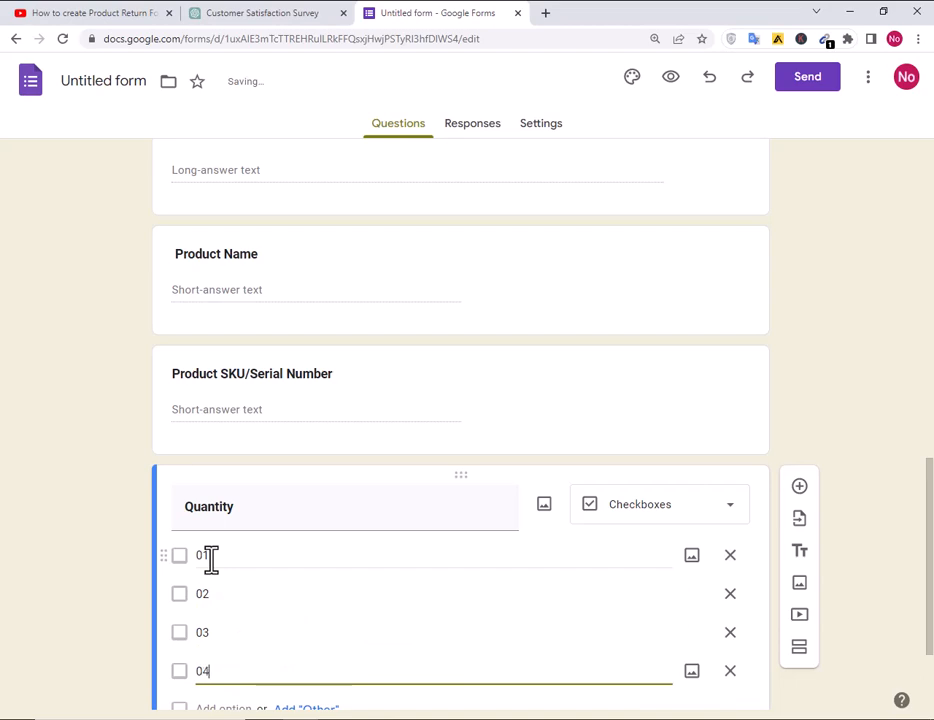
key(Return)
text(05)
key(Return)
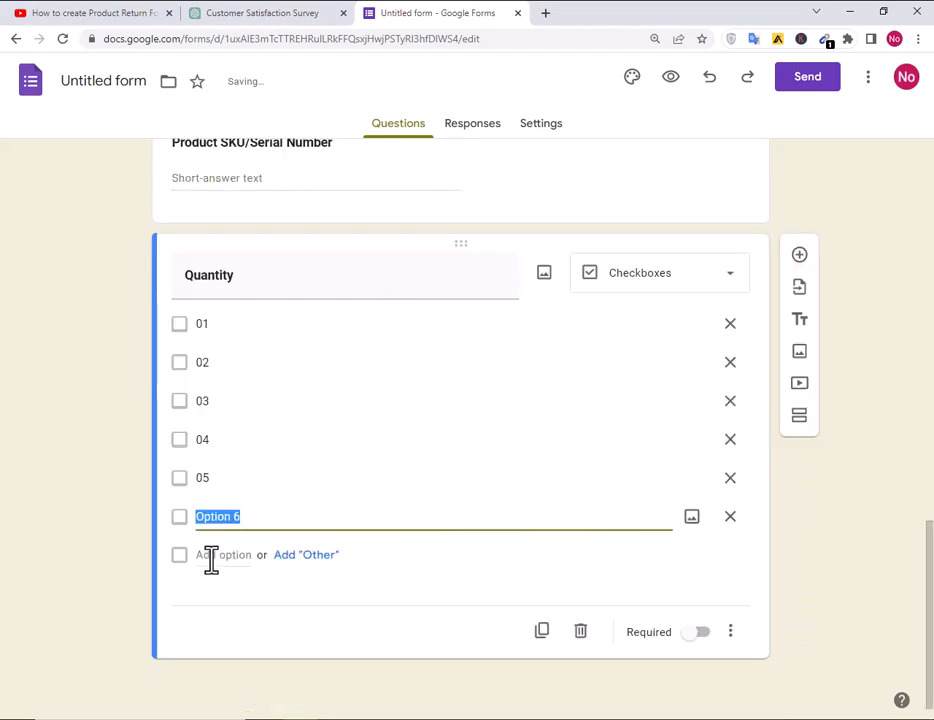
text(06)
key(Return)
text(0)
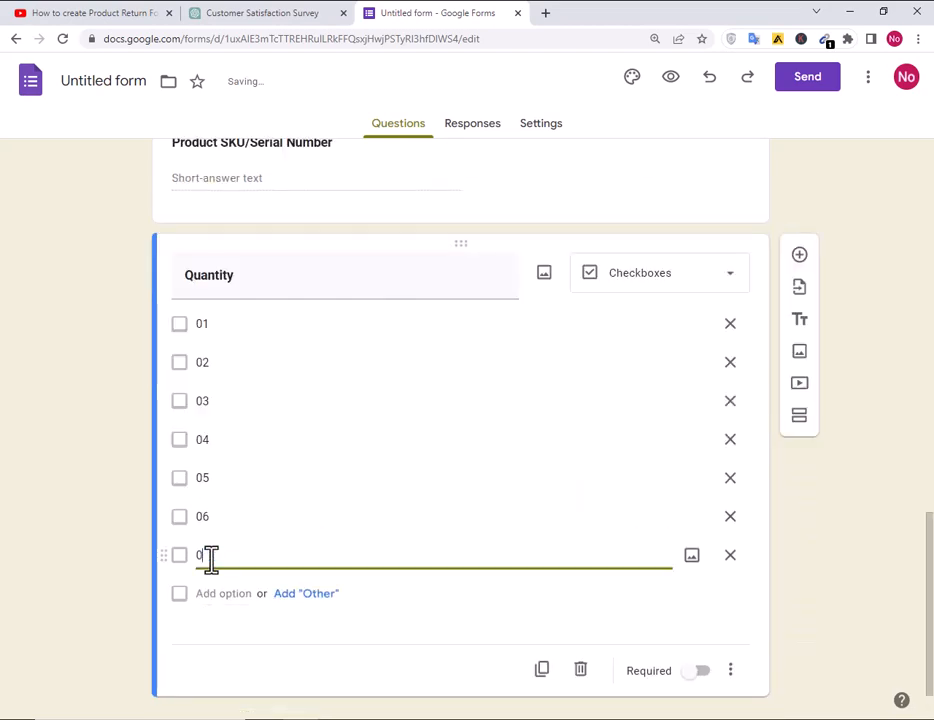
text(7)
key(Return)
text(08)
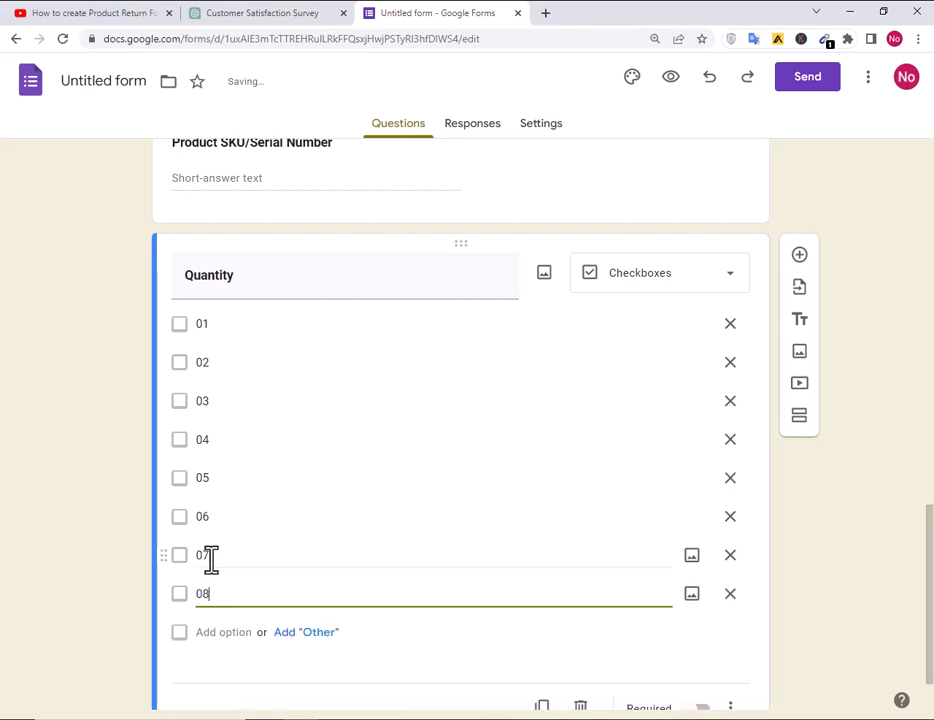
key(Return)
text(09)
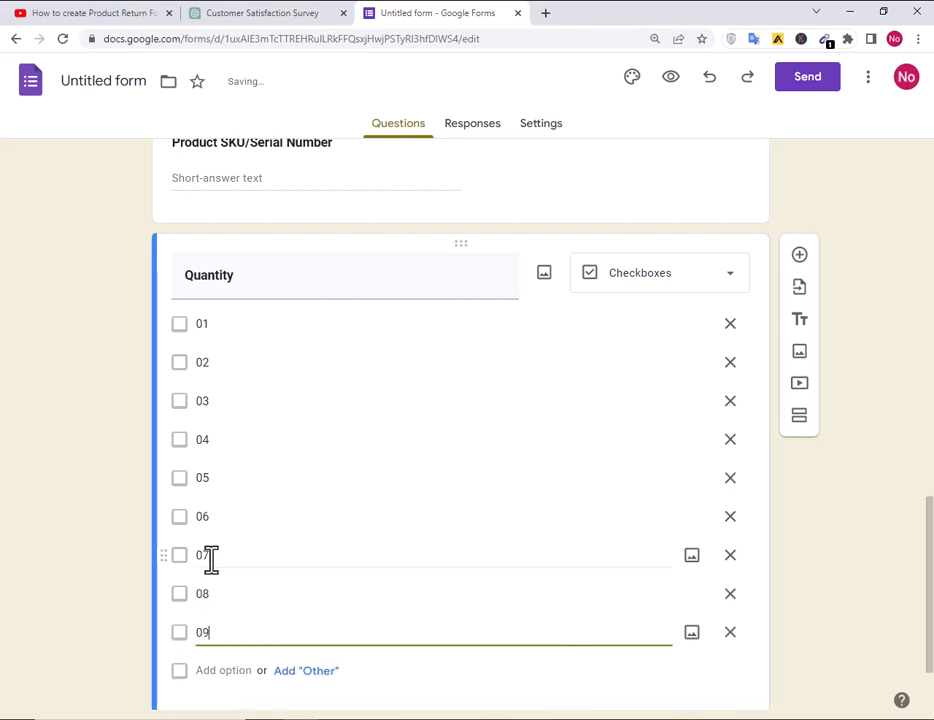
key(Return)
text(10)
key(Return)
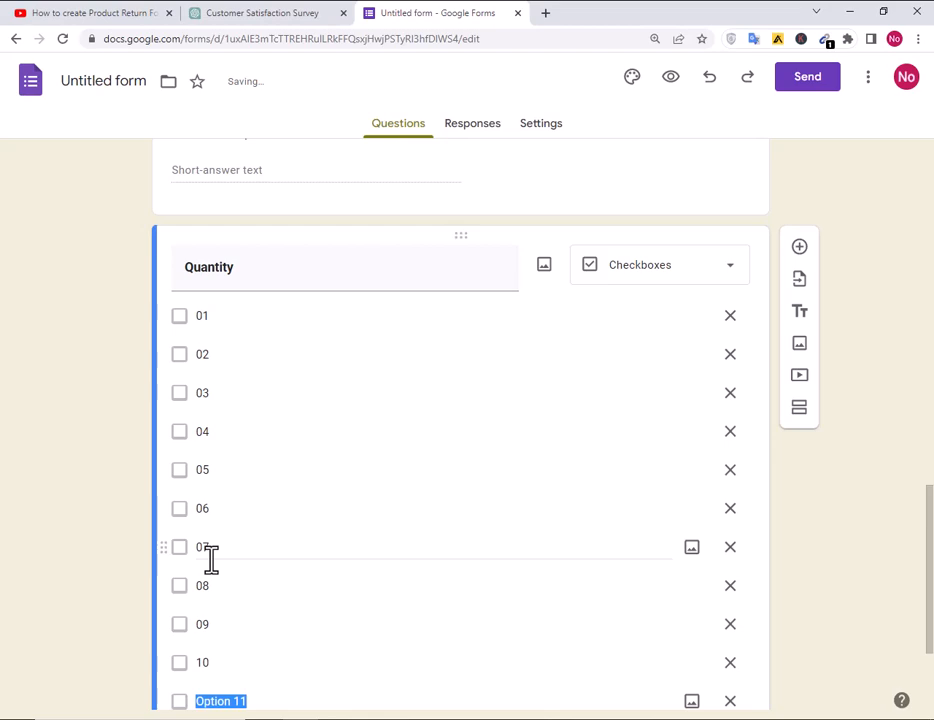
click(801, 249)
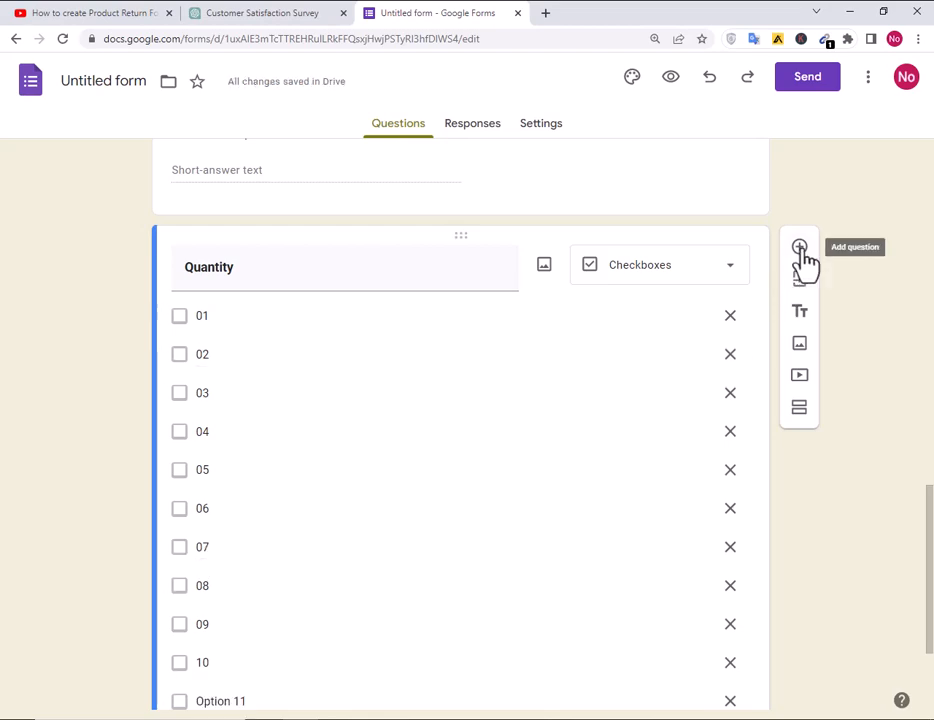
key(alt+Tab)
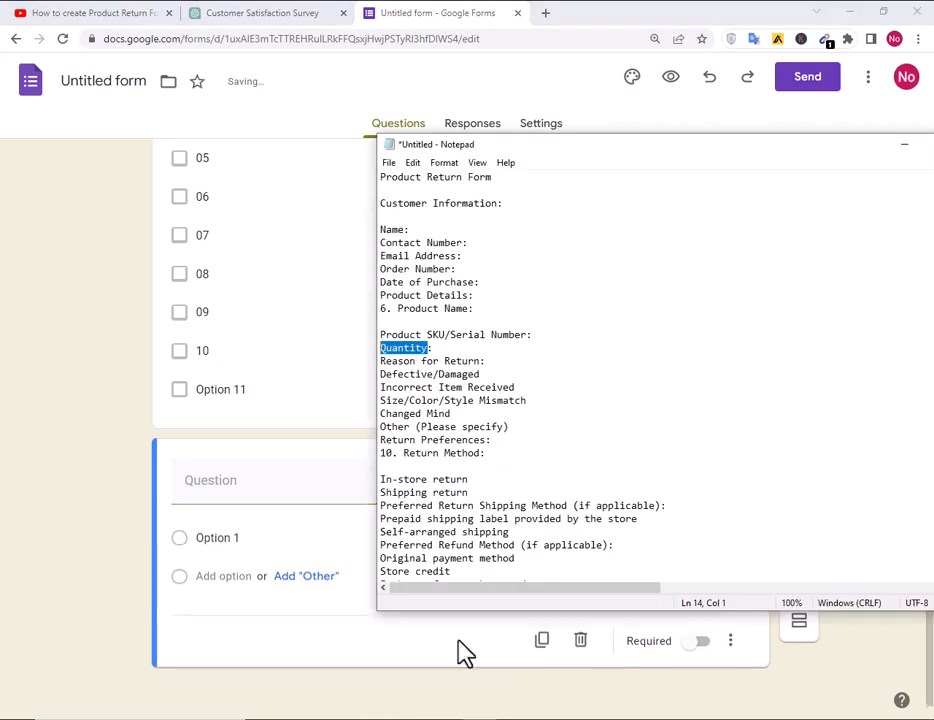
Paste 'Reason for Return' from the notes as the new question's title and make it bold.
drag(481, 360, 356, 365)
key(ctrl+c)
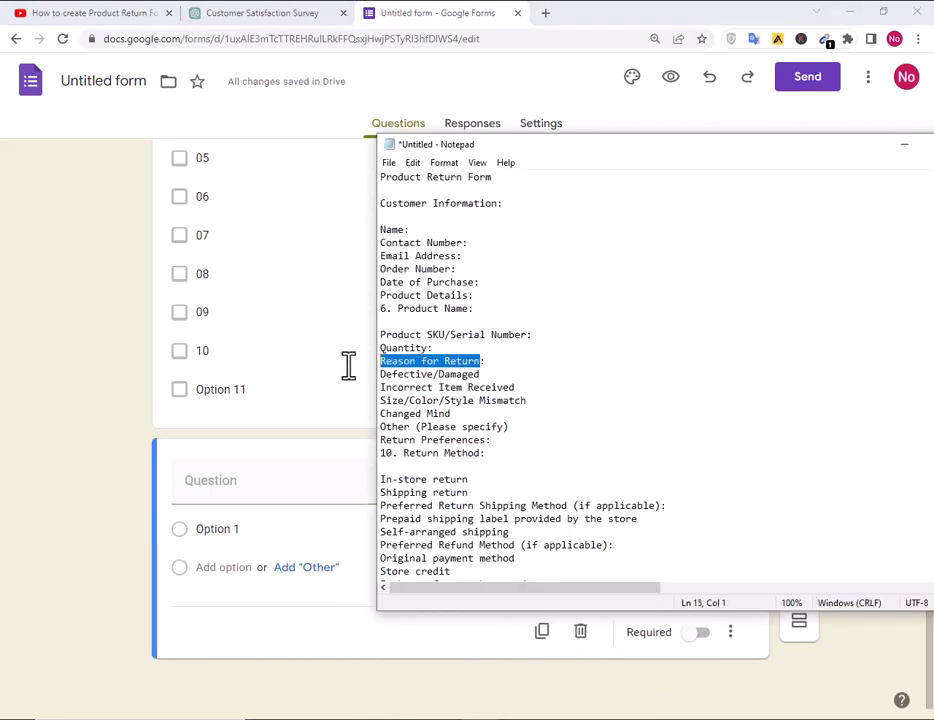
key(alt+Tab)
click(281, 494)
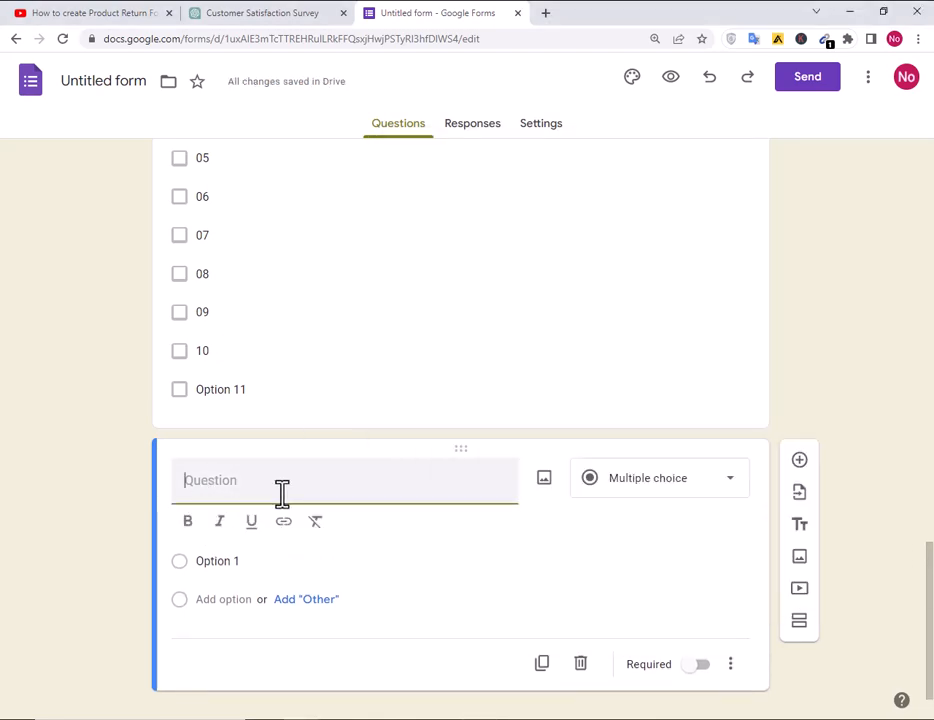
key(ctrl+v)
triple_click(296, 486)
click(187, 521)
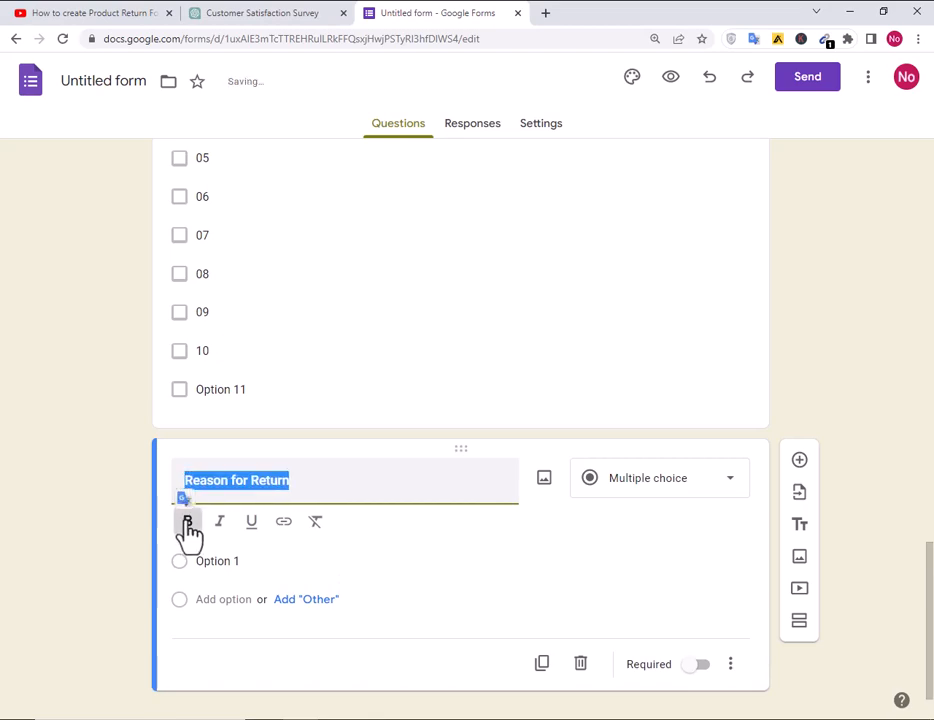
click(343, 492)
Make Reason for Return a paragraph question, add a blank question below, and copy Defective/Damaged from the notes.
click(665, 485)
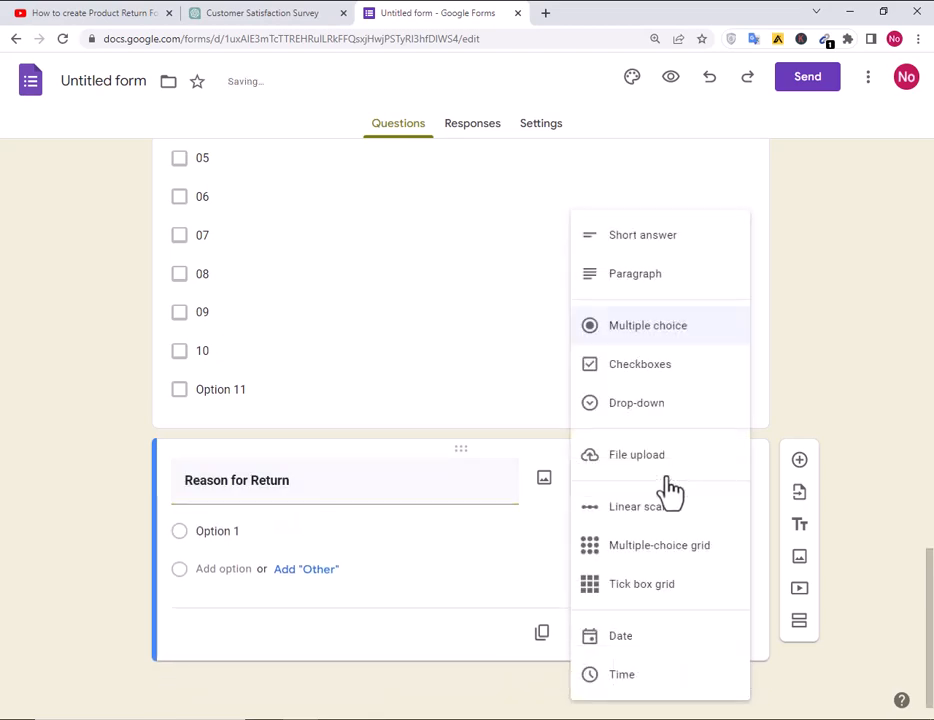
click(640, 275)
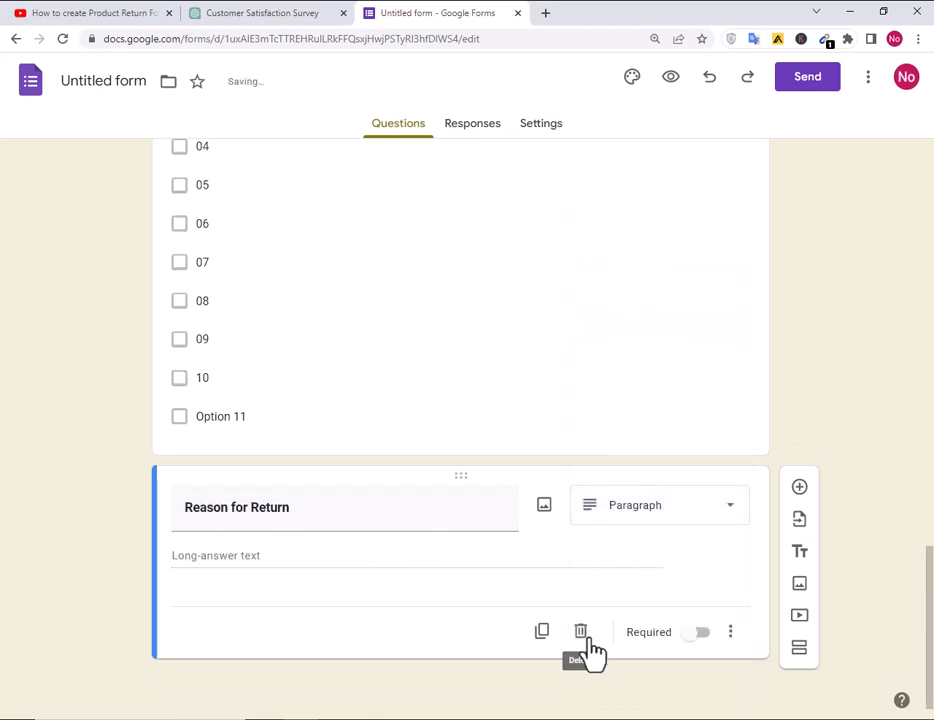
click(800, 488)
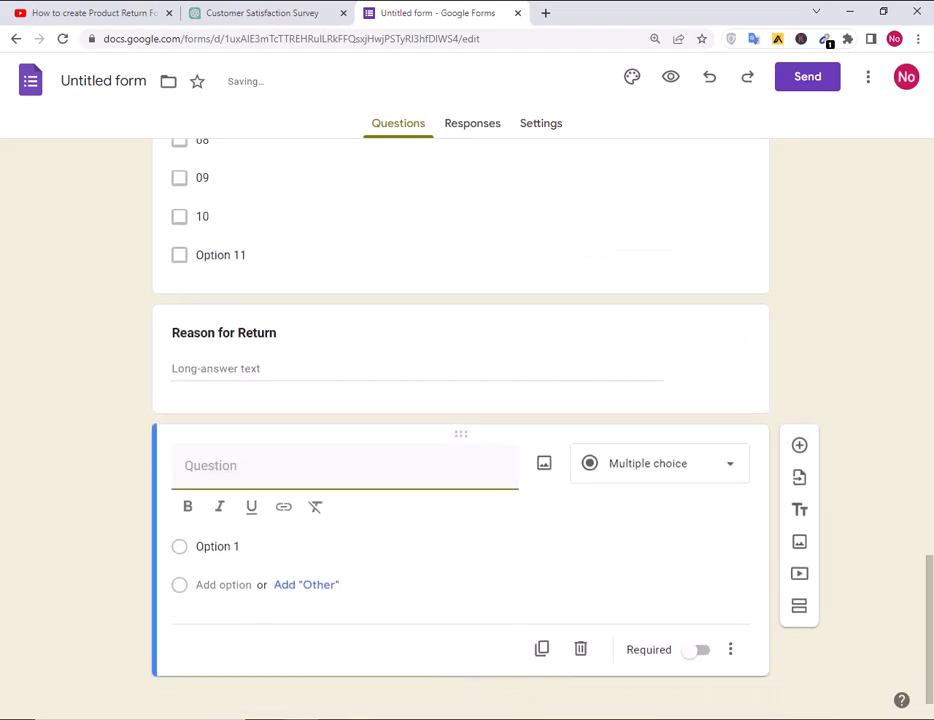
key(alt+Tab)
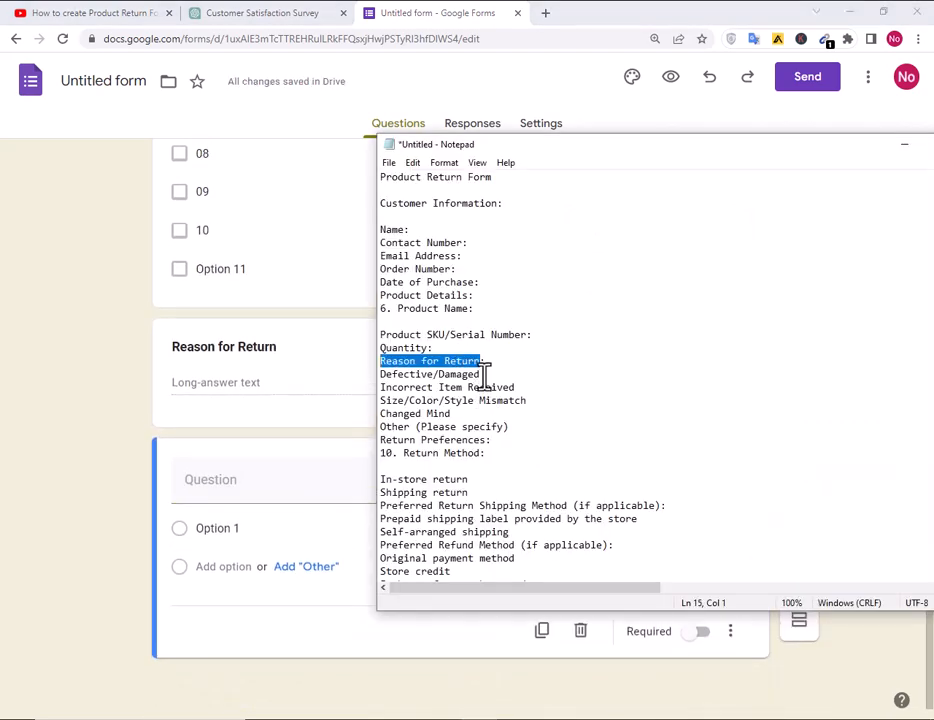
drag(482, 374, 350, 378)
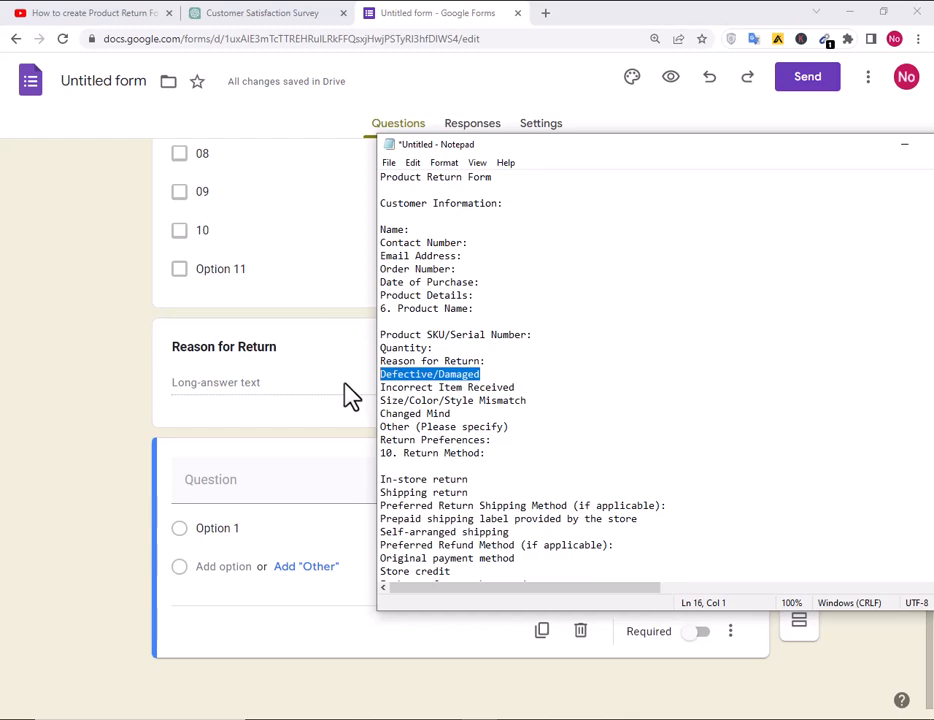
click(530, 388)
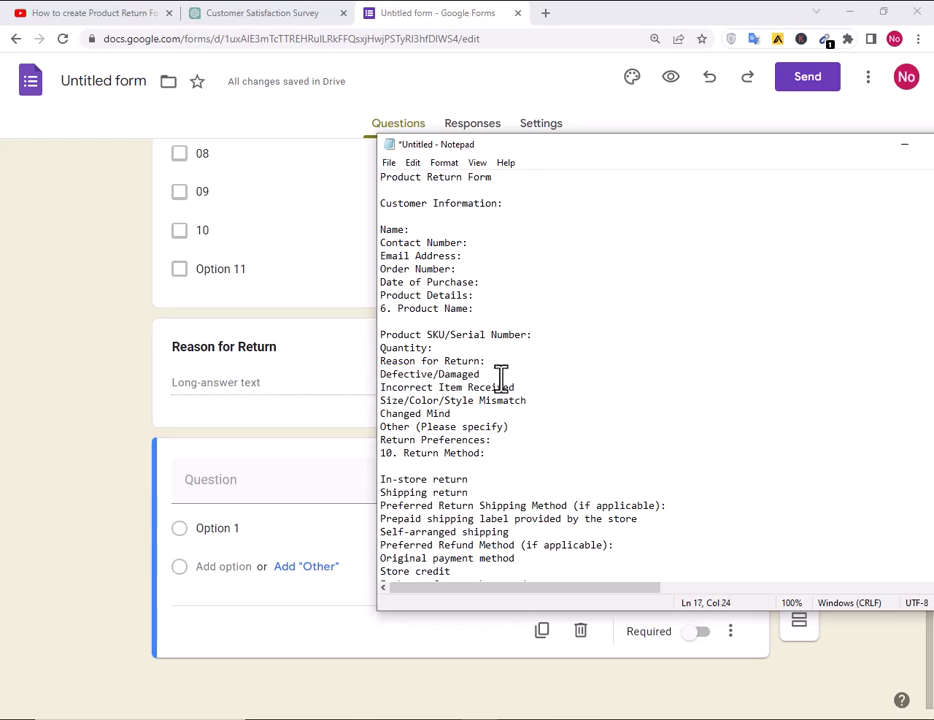
drag(494, 376, 383, 376)
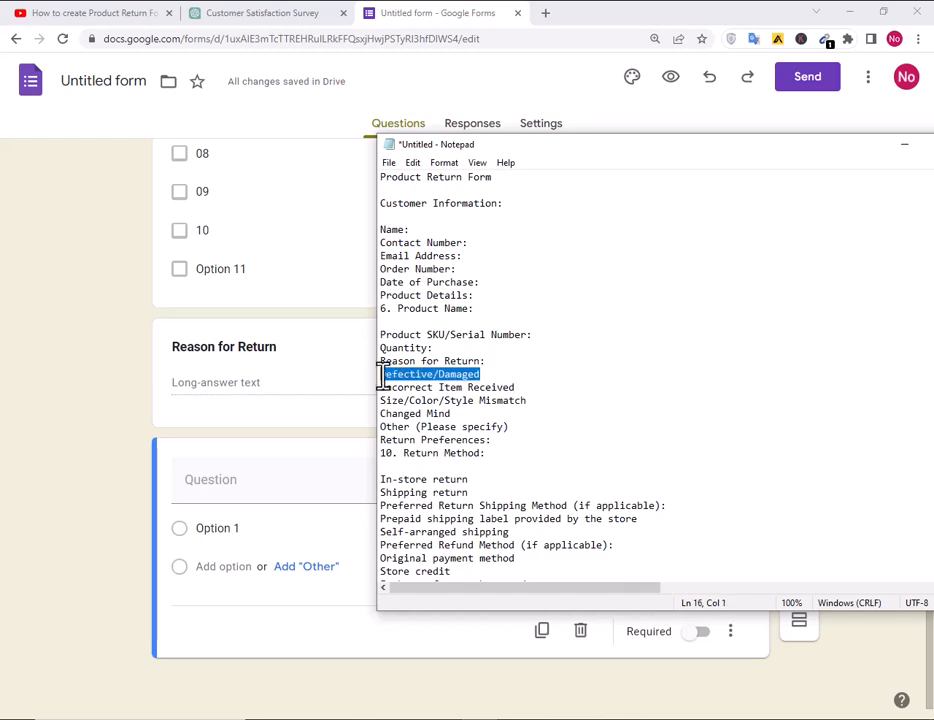
click(270, 437)
click(373, 388)
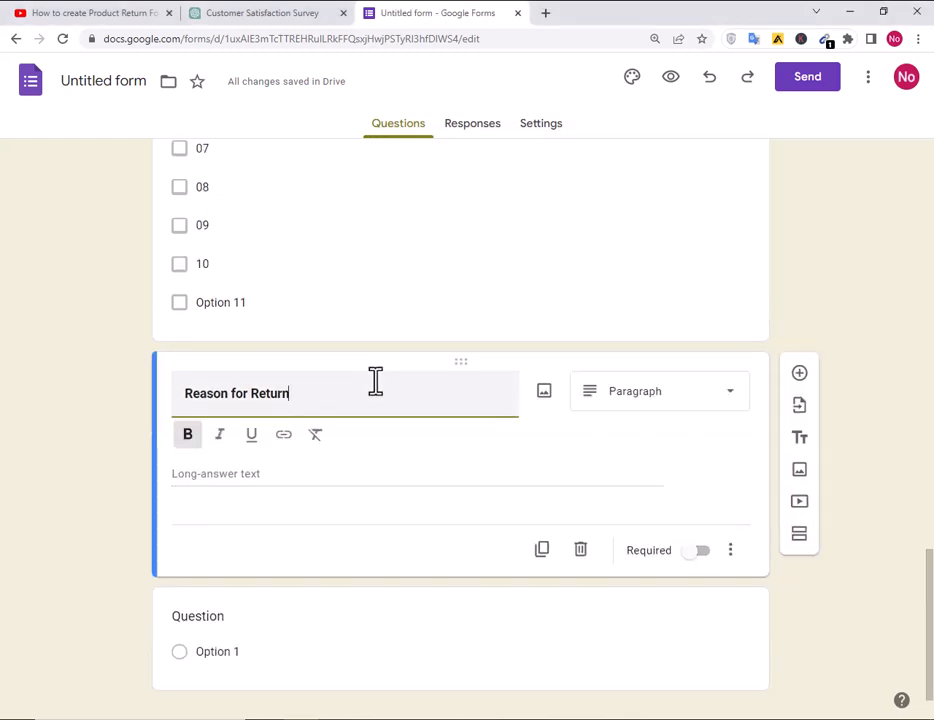
Change Reason for Return to a drop-down with Defective/Damaged as its first option.
click(638, 393)
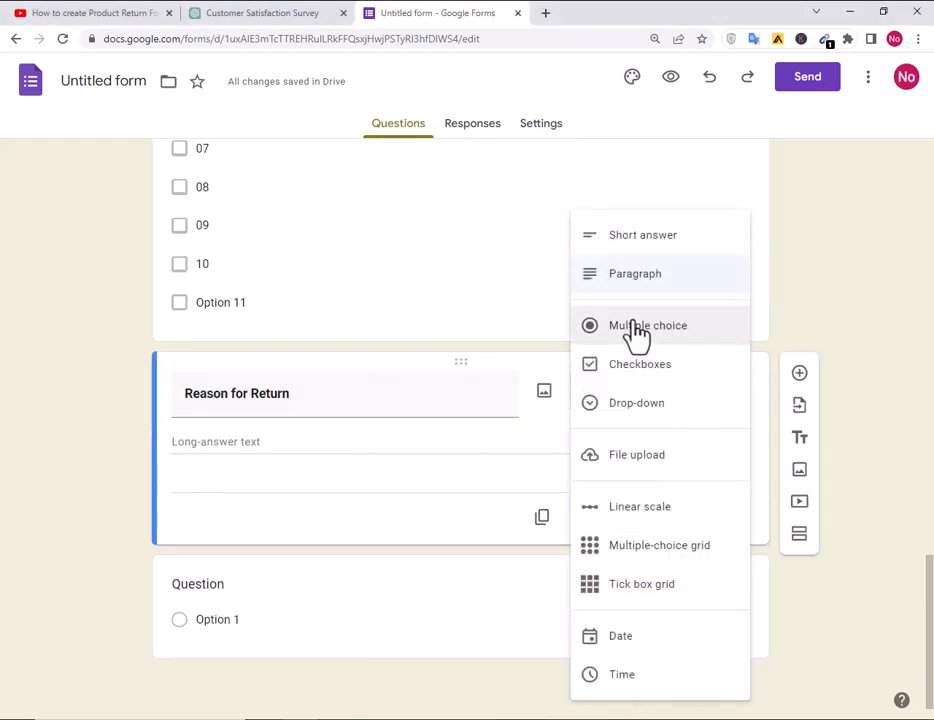
click(572, 412)
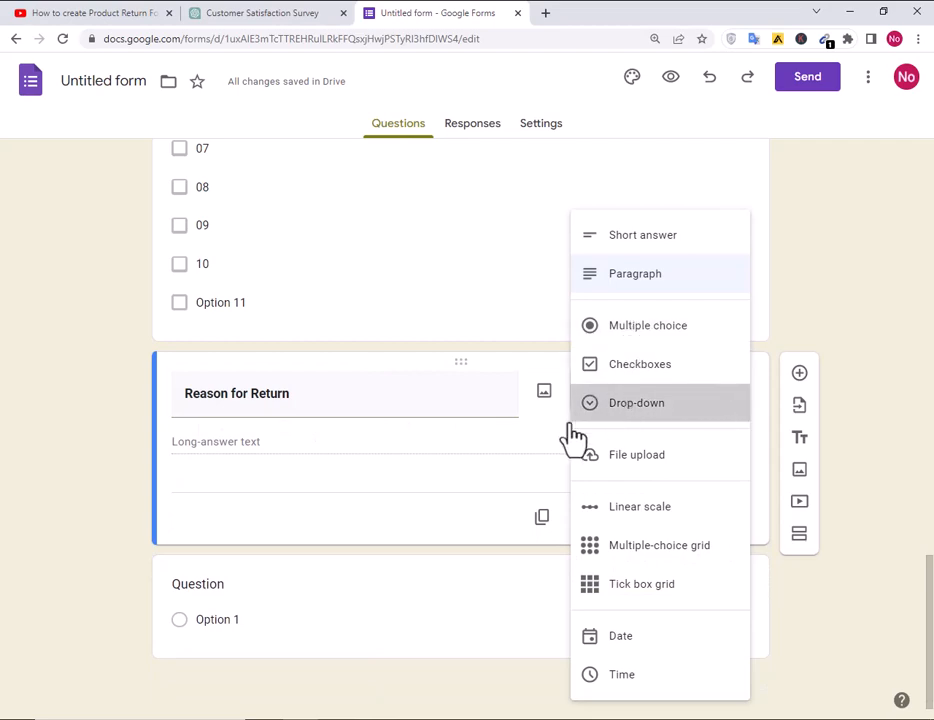
click(250, 443)
text(Defective/Damaged)
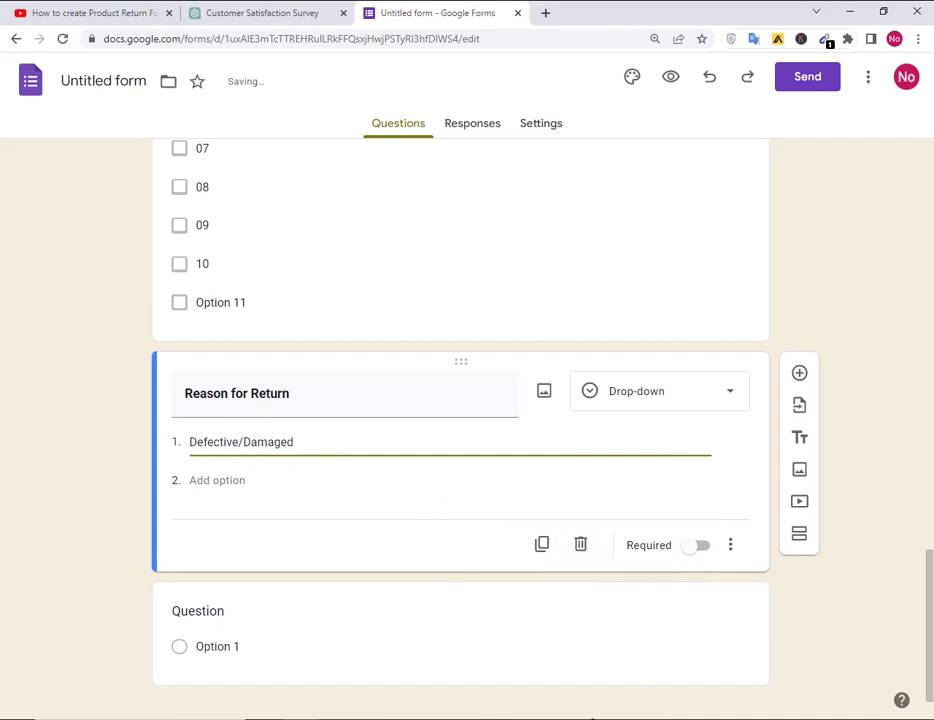
Add options Incorrect Item Received, Size/Color/Style Mismatch and Changed Mind, copied from the notes.
key(alt+Tab)
drag(515, 388, 364, 385)
key(ctrl+c)
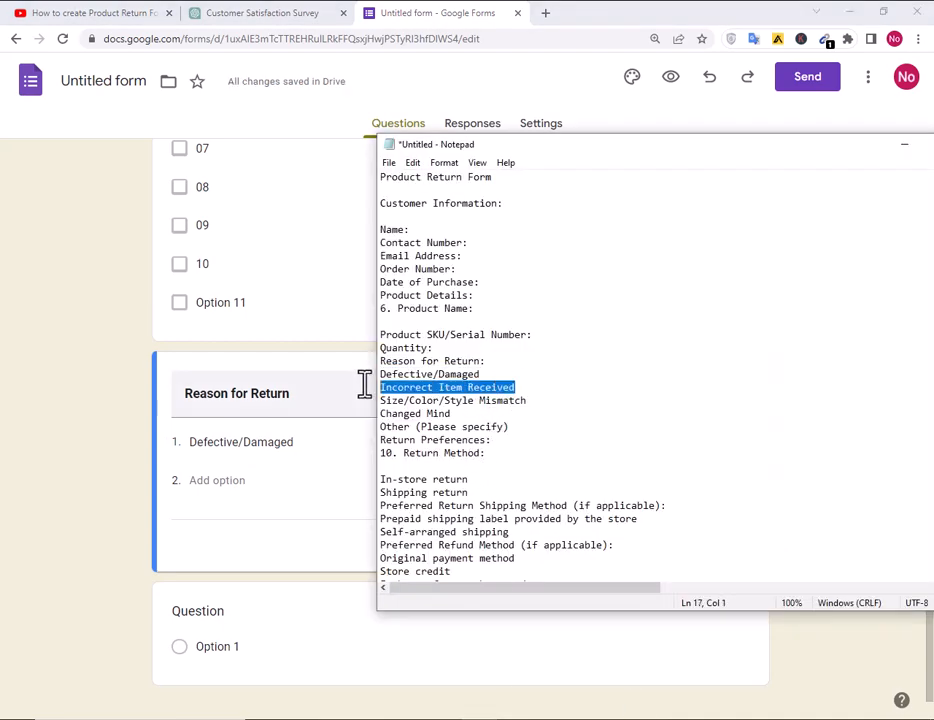
key(alt+Tab)
click(227, 482)
key(ctrl+v)
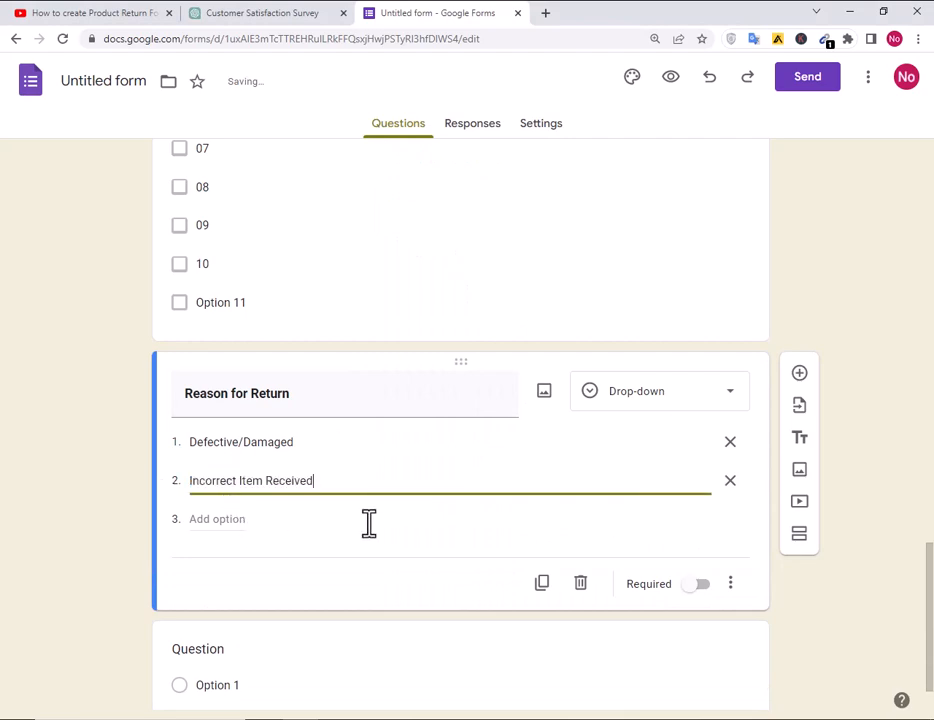
key(alt+Tab)
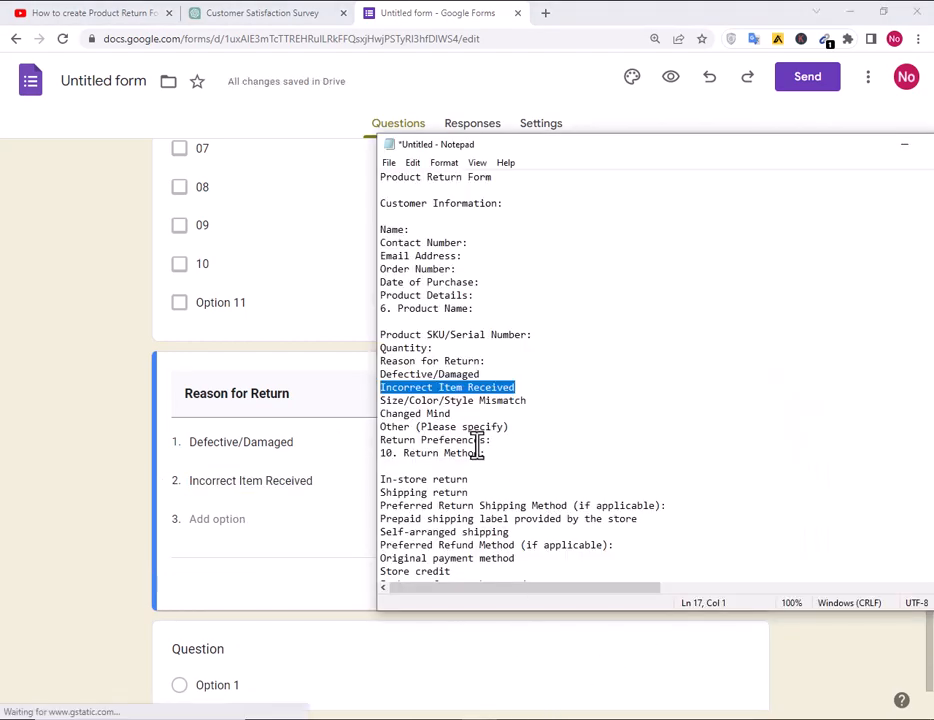
drag(530, 402, 355, 402)
key(ctrl+c)
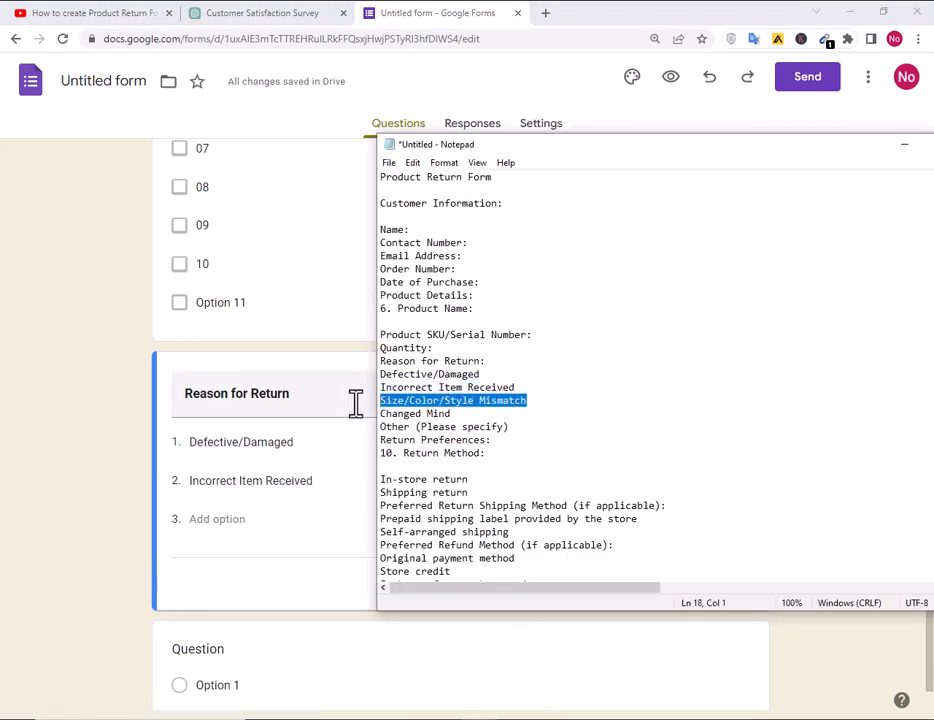
key(alt+Tab)
click(217, 519)
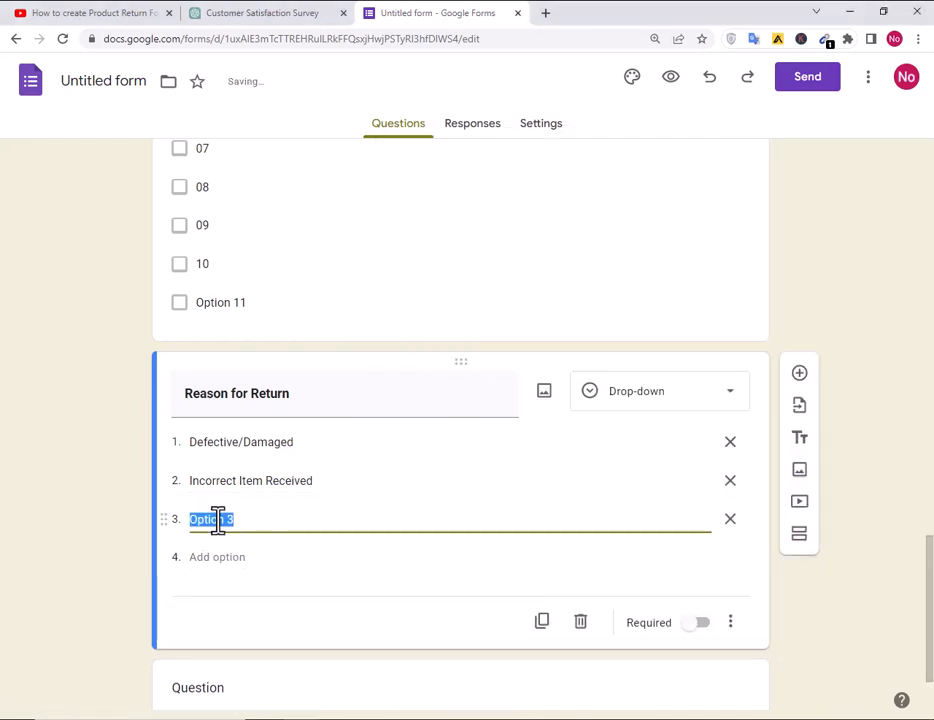
key(ctrl+v)
key(alt+Tab)
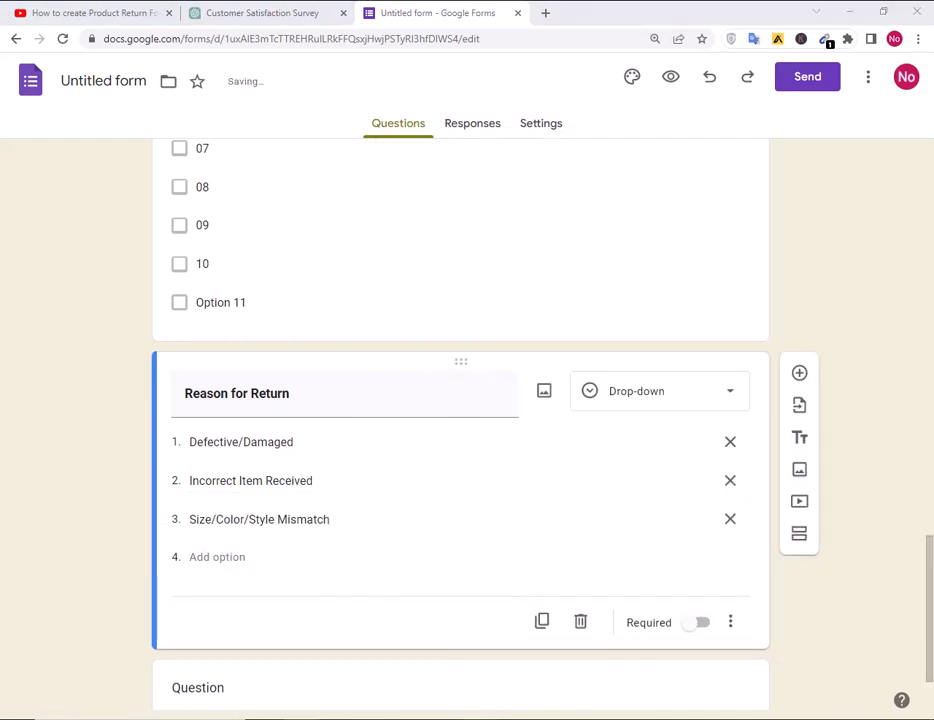
drag(465, 414, 370, 415)
key(ctrl+c)
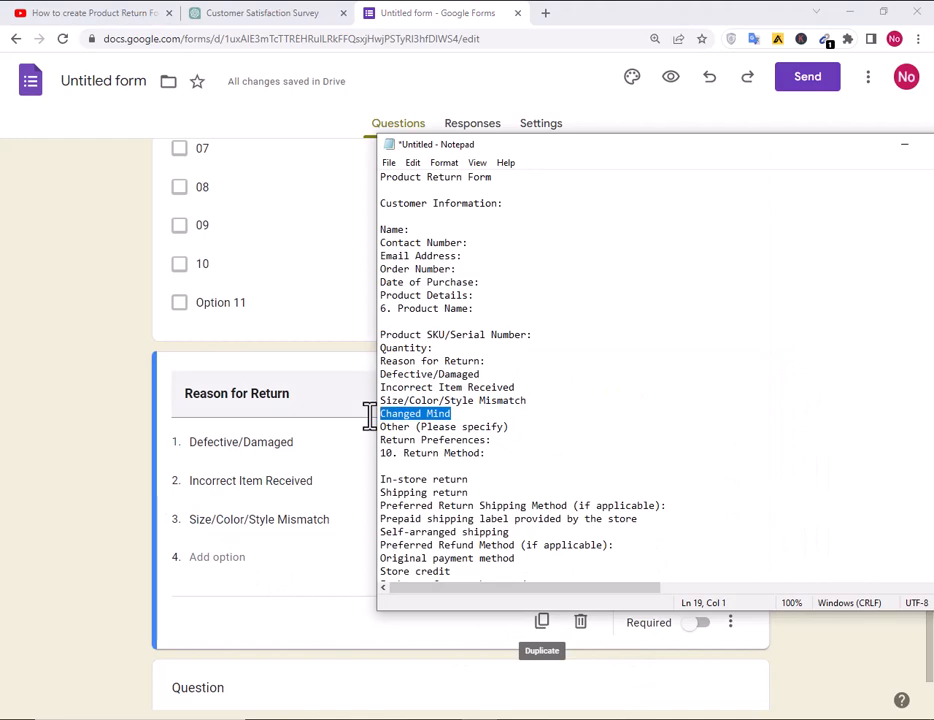
key(alt+Tab)
click(230, 560)
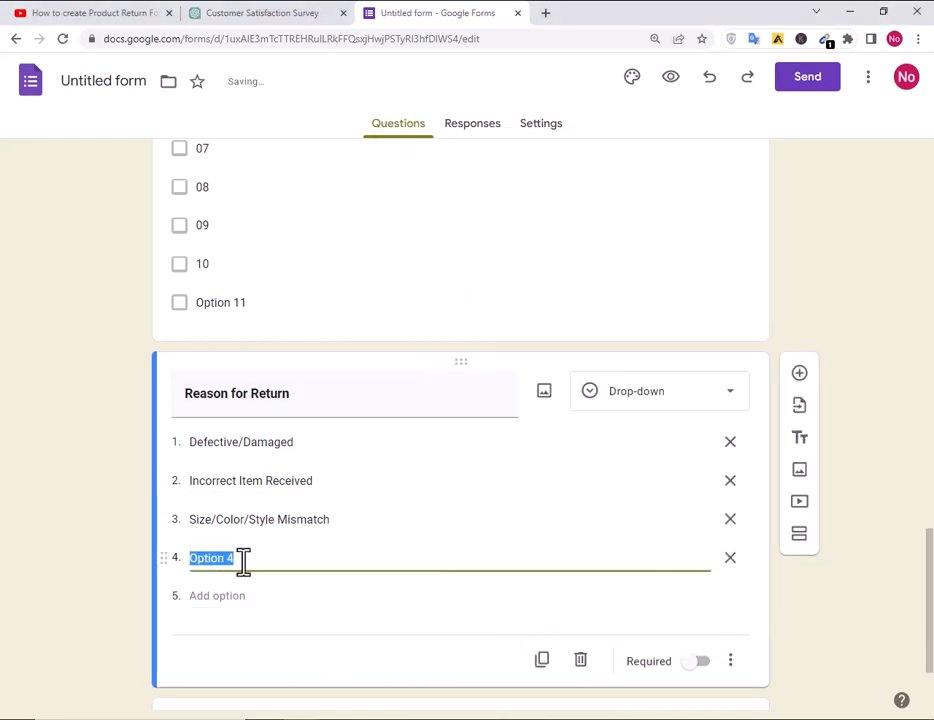
key(ctrl+v)
scroll(417, 611, down, 3)
Title the next blank question 'Customer Signature' and make it a short answer question.
click(222, 595)
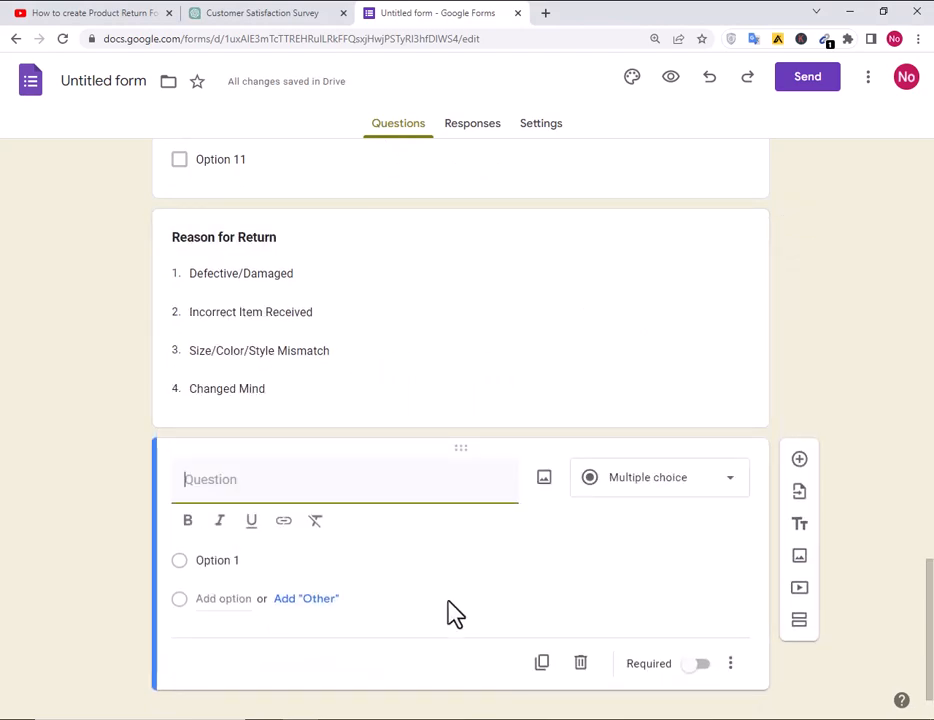
key(alt+Tab)
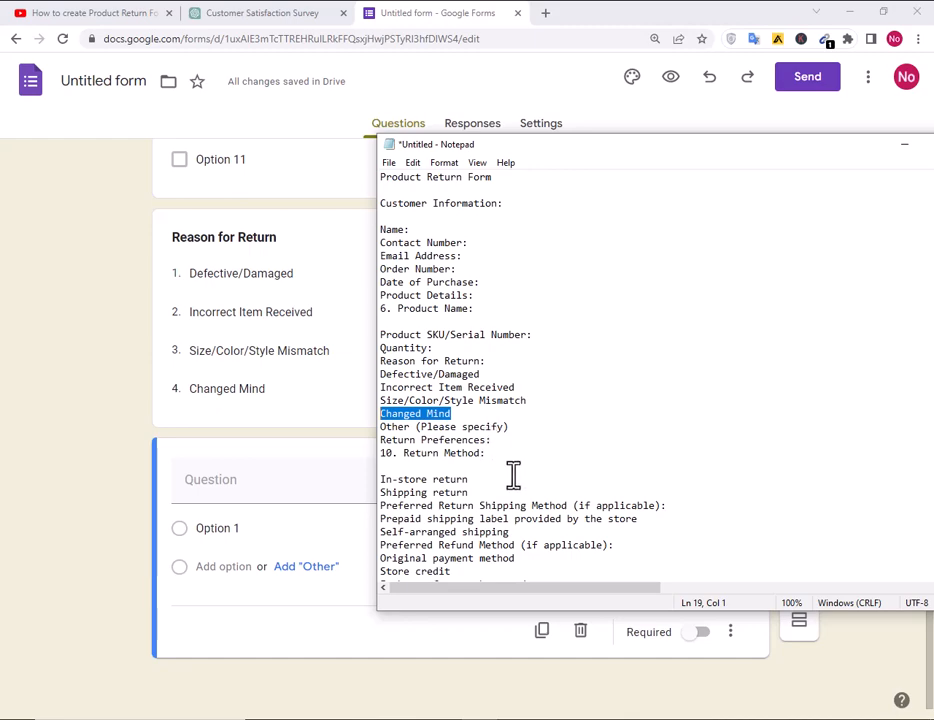
scroll(515, 480, down, 2)
scroll(520, 494, down, 1)
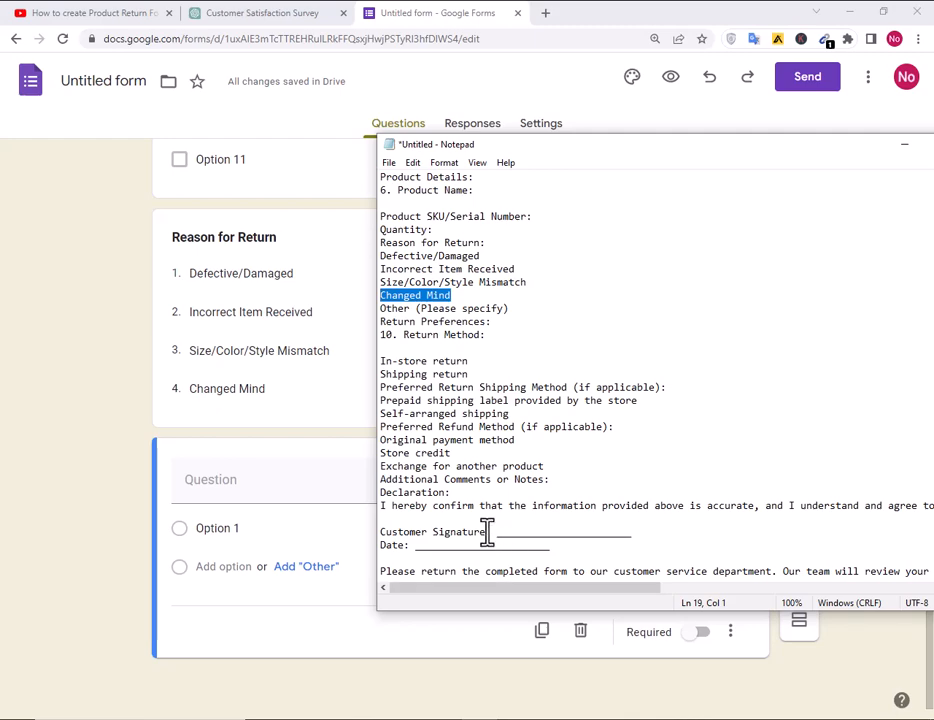
drag(486, 532, 374, 532)
key(ctrl+c)
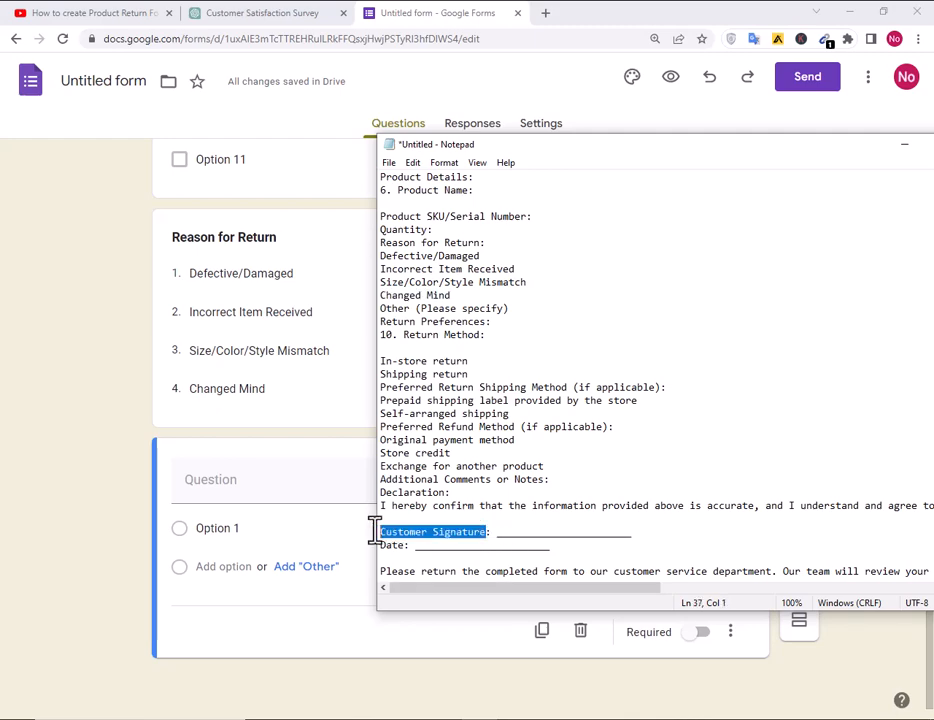
click(242, 486)
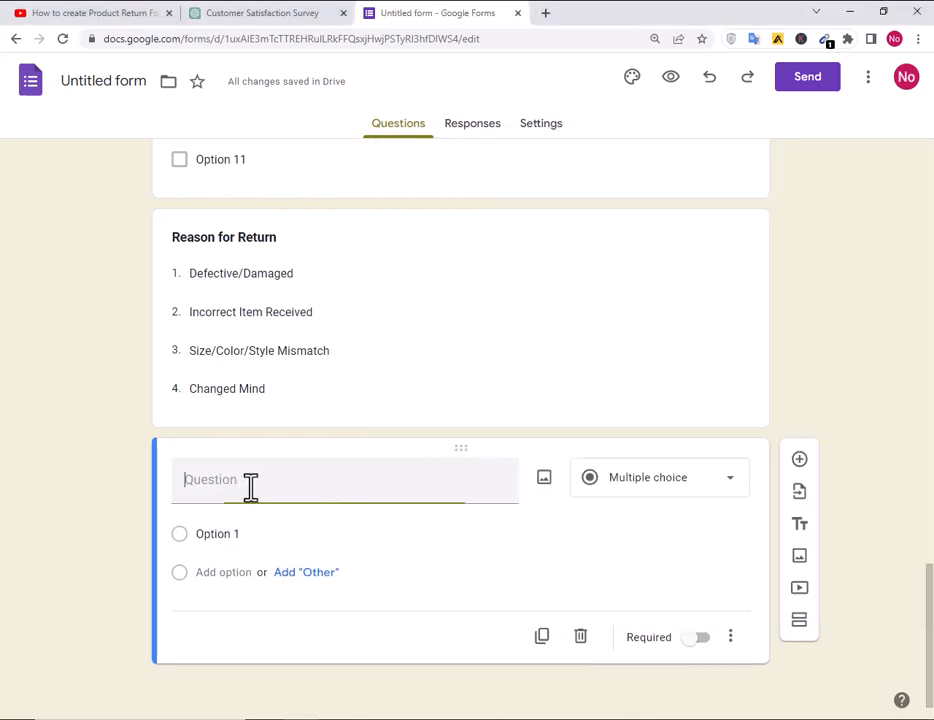
key(ctrl+v)
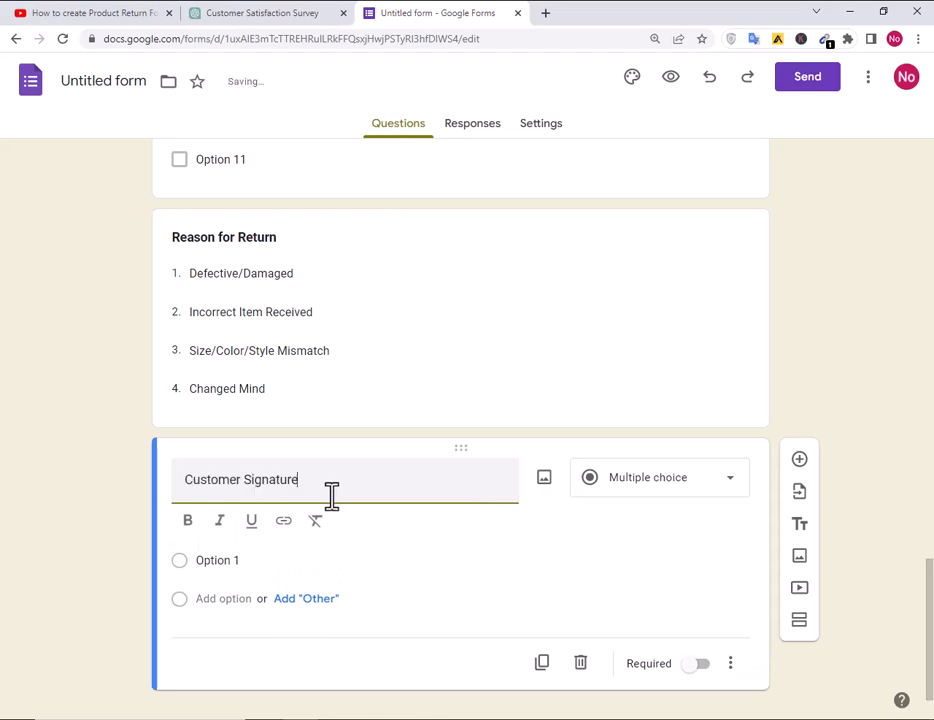
click(622, 487)
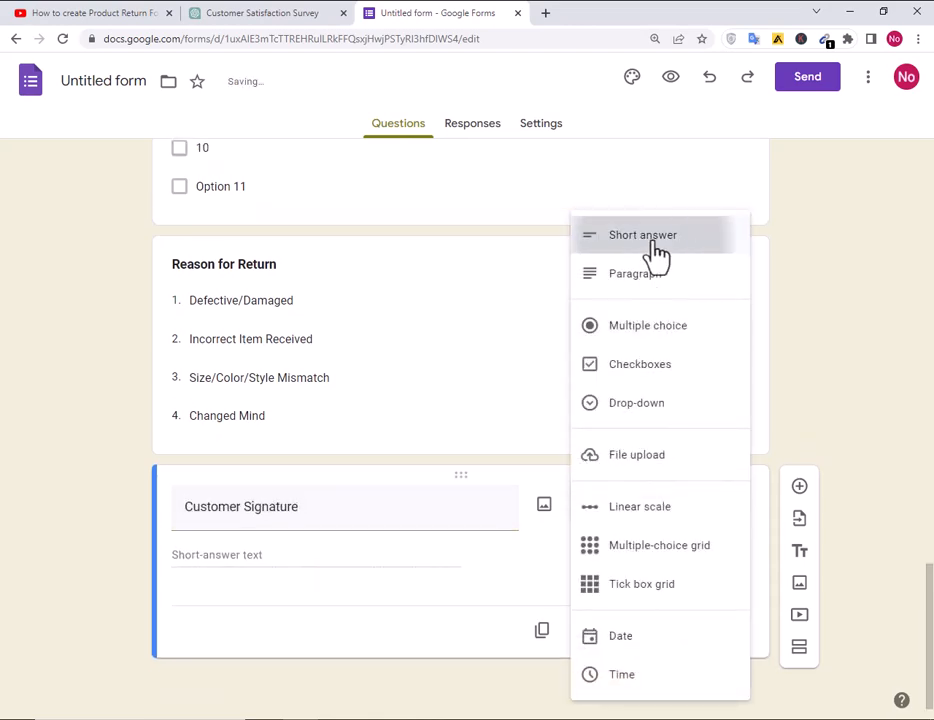
click(648, 240)
Add a new question titled 'Date' from the notes and make its title bold.
click(800, 488)
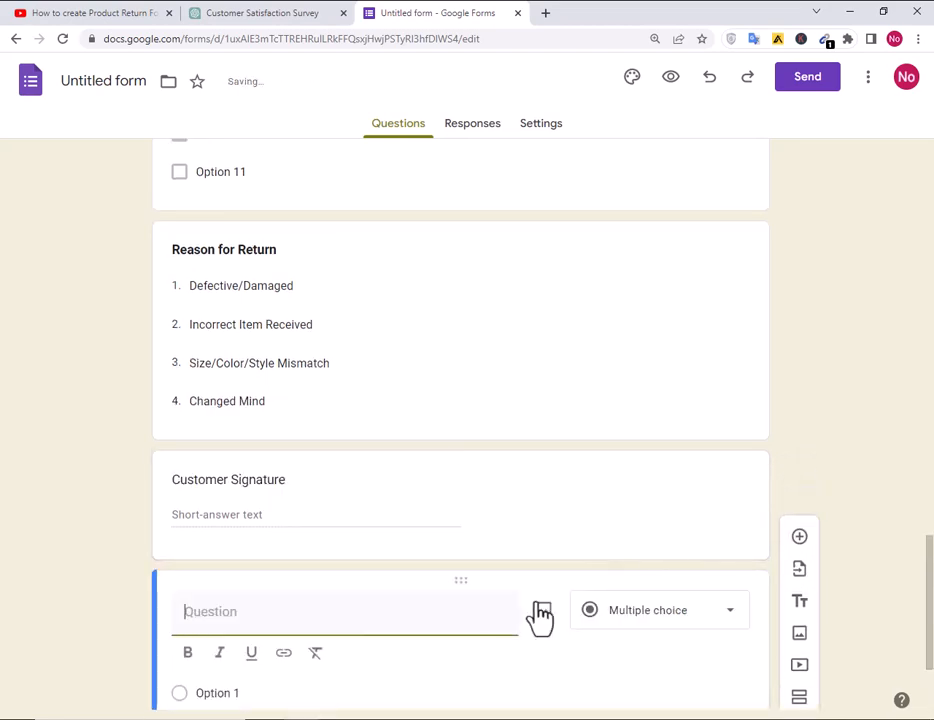
key(alt+Tab)
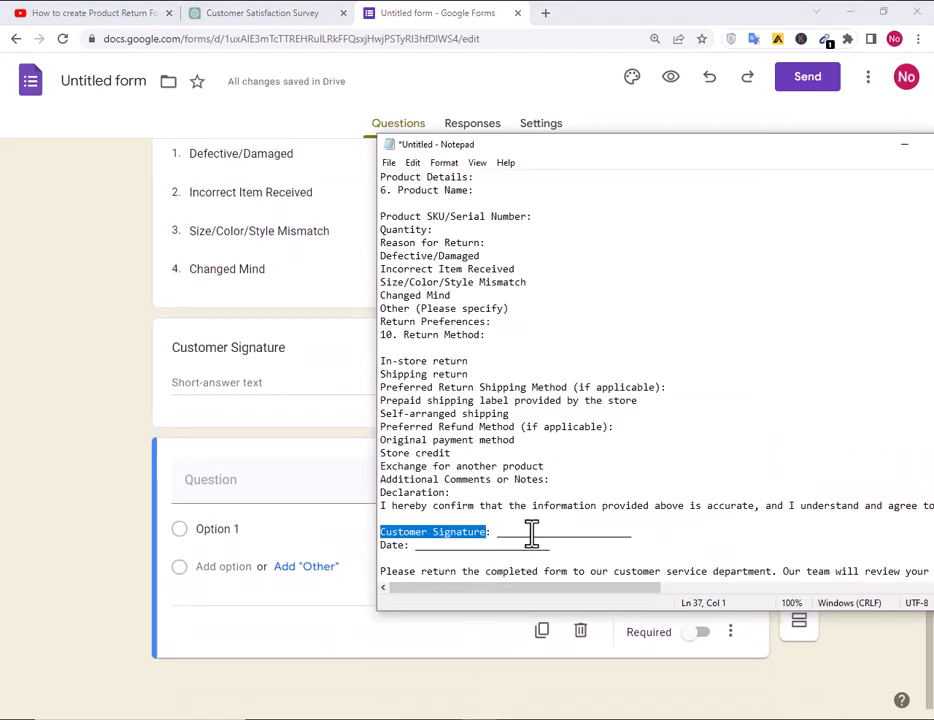
drag(404, 546, 382, 545)
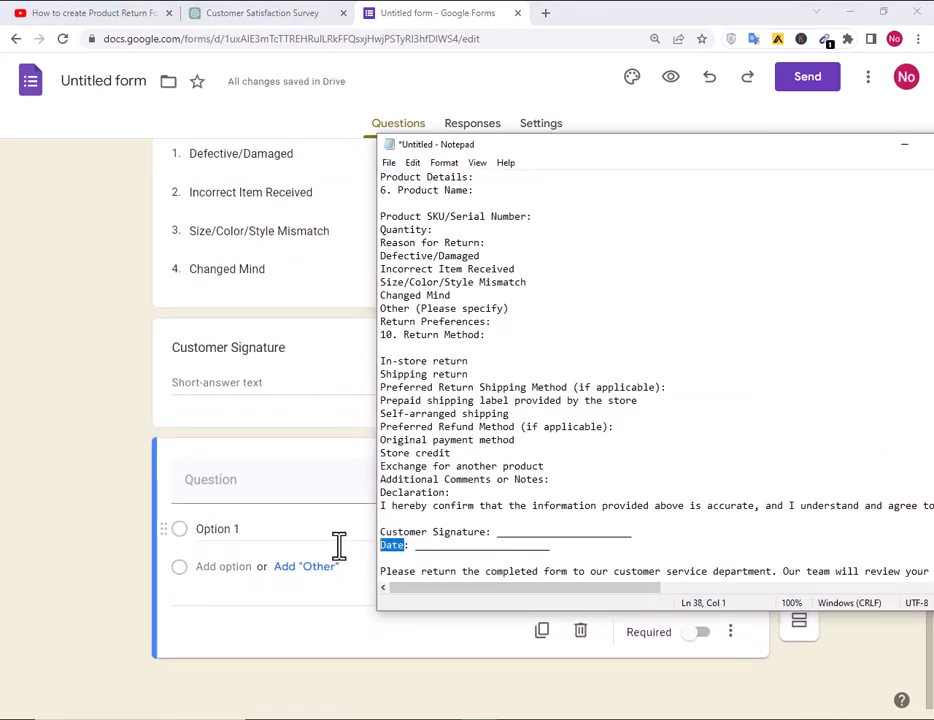
click(133, 605)
click(269, 486)
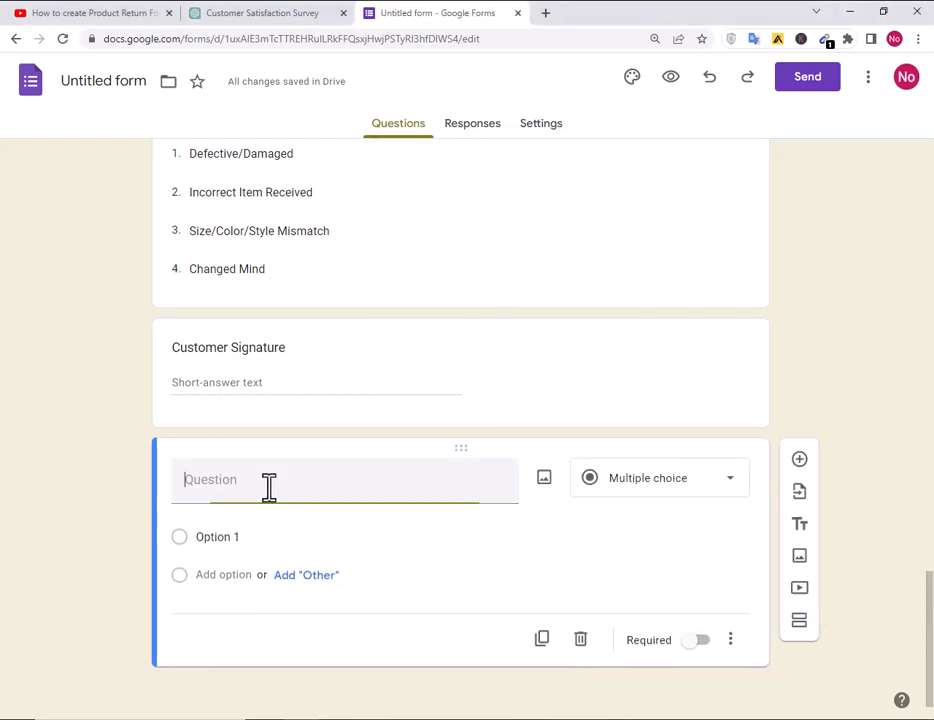
drag(268, 486, 113, 487)
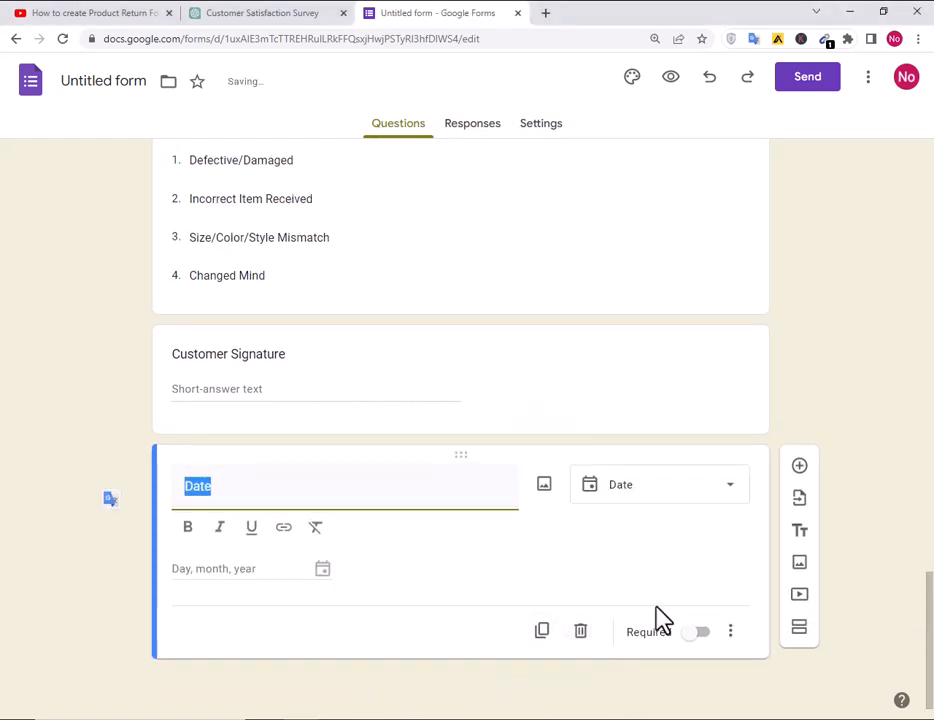
click(186, 528)
click(281, 486)
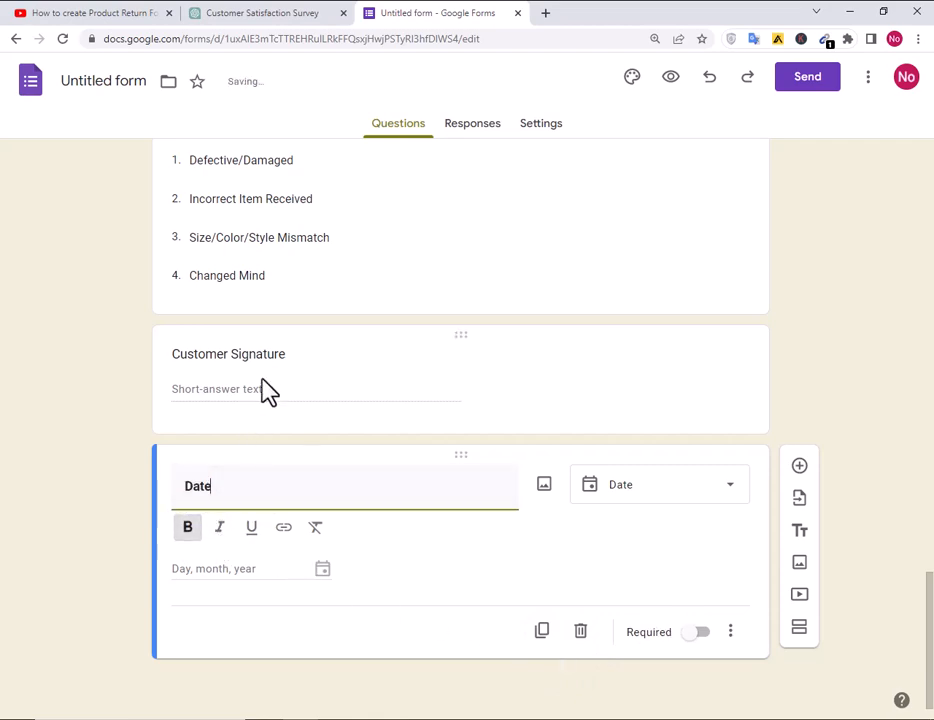
triple_click(208, 354)
Make the Customer Signature question title bold.
click(188, 412)
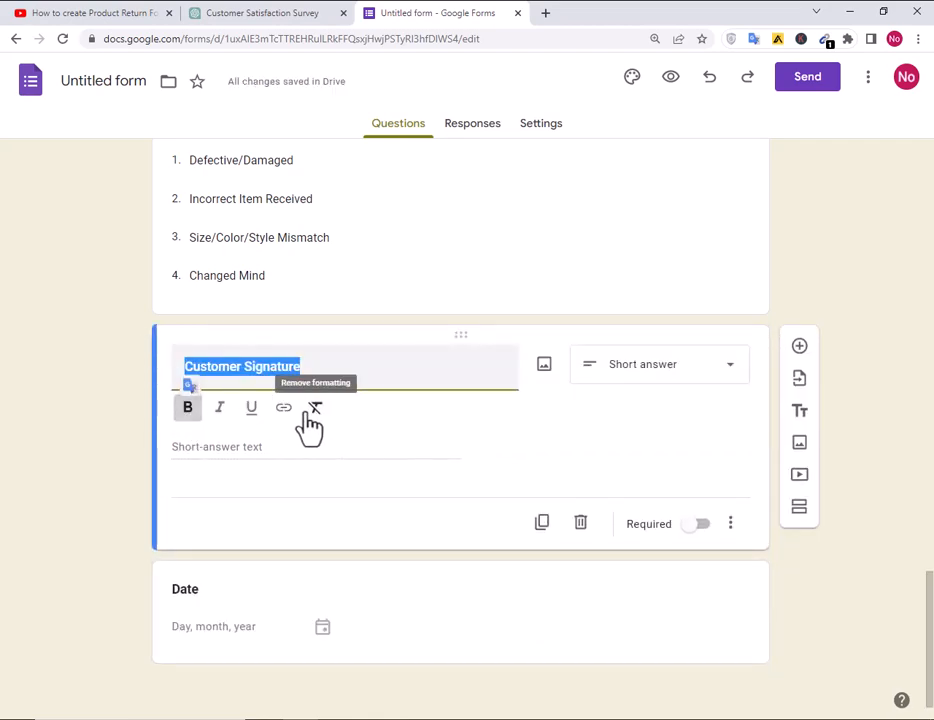
scroll(309, 425, up, 4)
scroll(309, 425, up, 7)
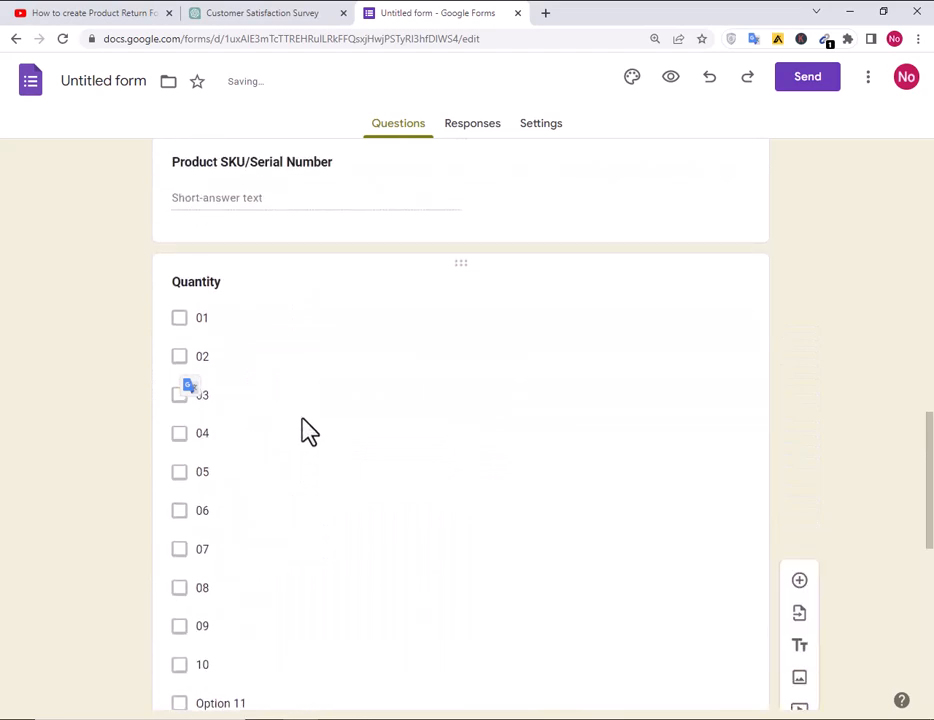
scroll(309, 435, up, 9)
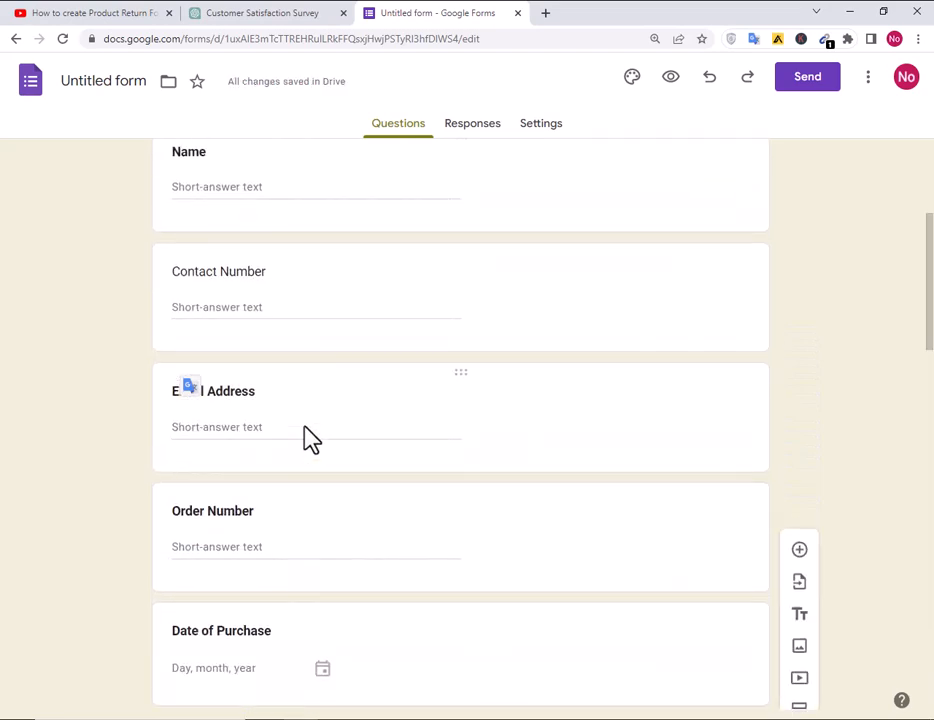
scroll(276, 515, down, 2)
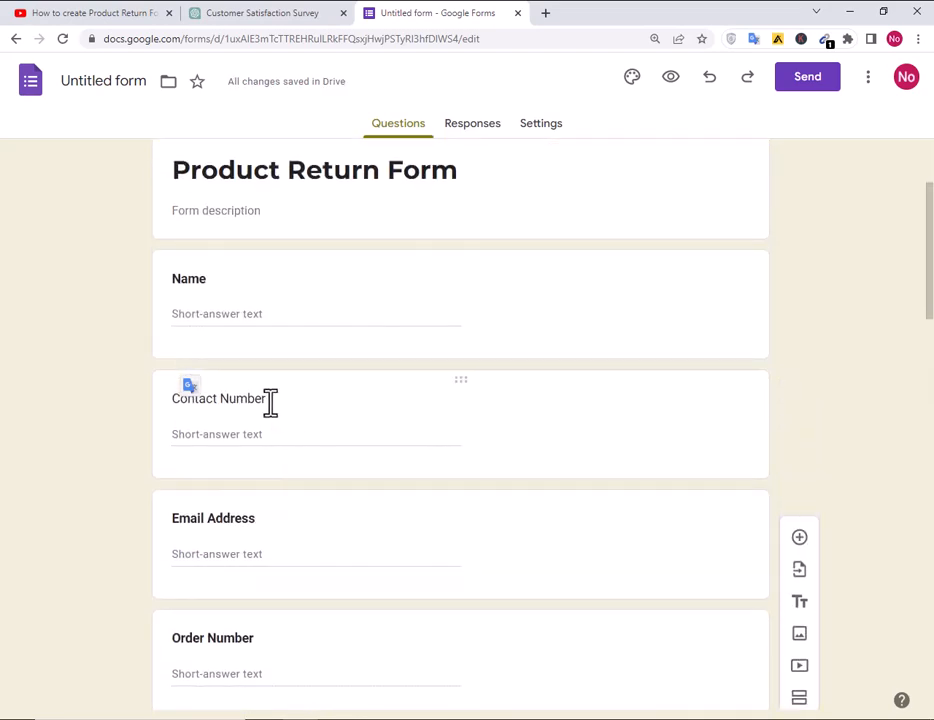
Bold the Contact Number question title, then open the form's theme settings.
drag(270, 400, 163, 411)
click(187, 453)
click(328, 418)
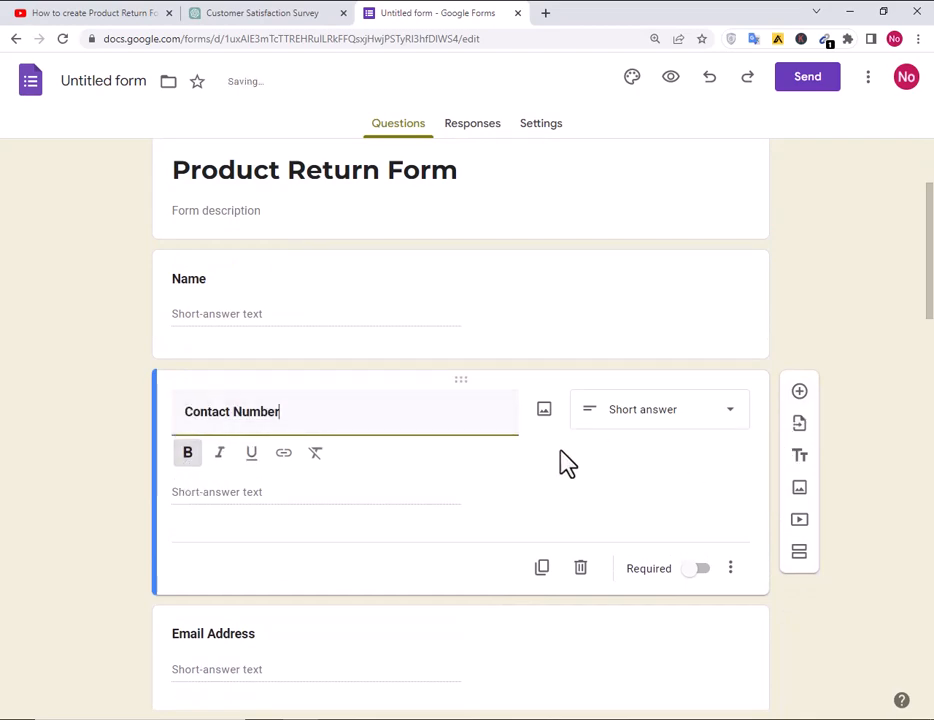
click(290, 284)
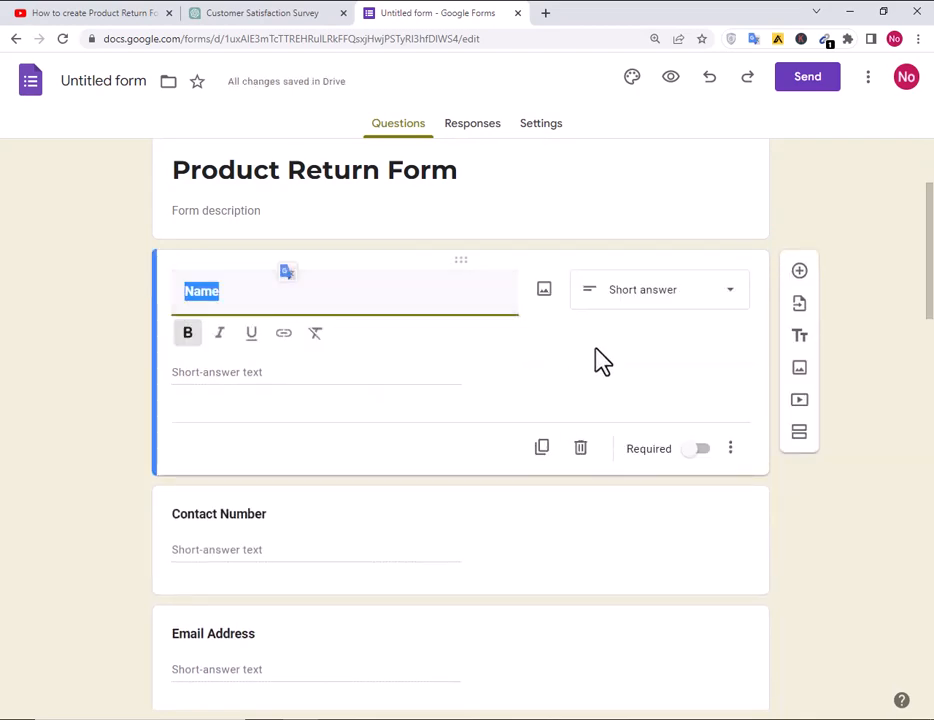
click(630, 78)
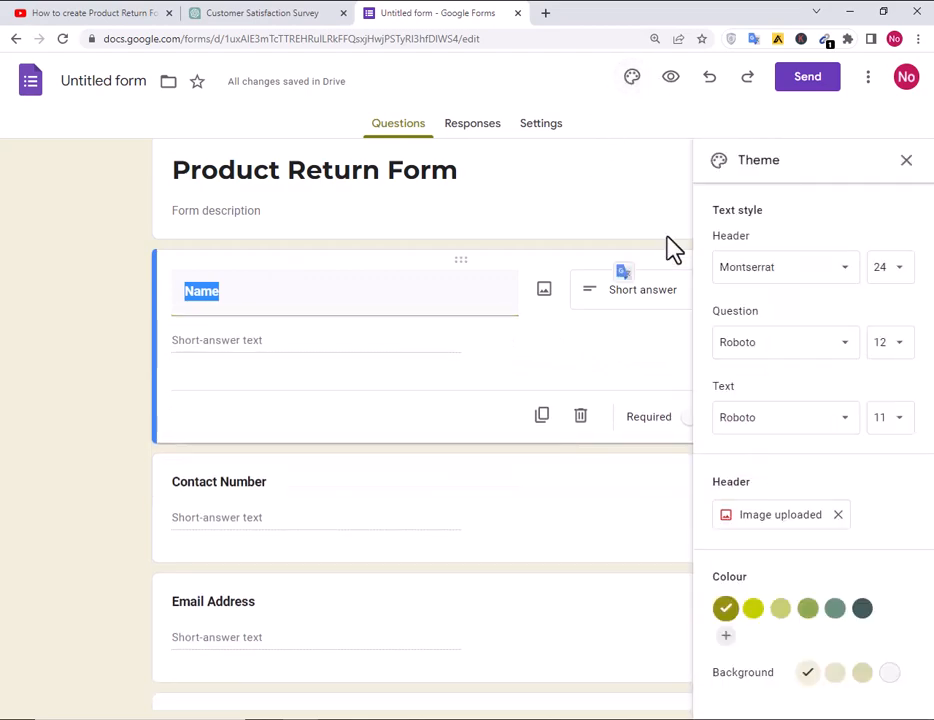
Set question text to Comfortaa and the theme colour to yellow-green, then close the theme panel.
click(766, 347)
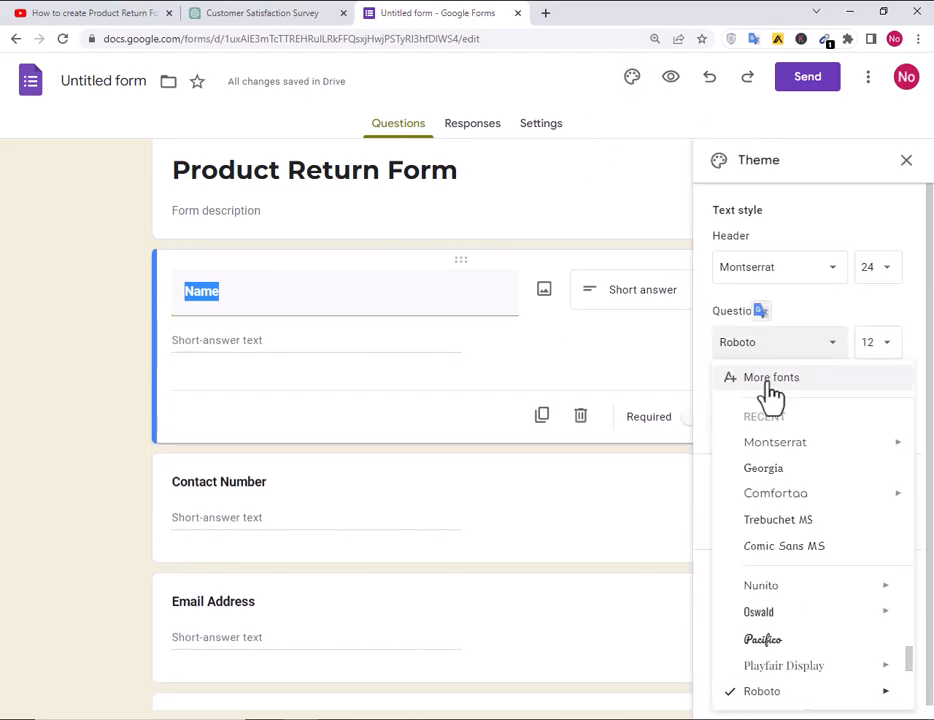
click(802, 492)
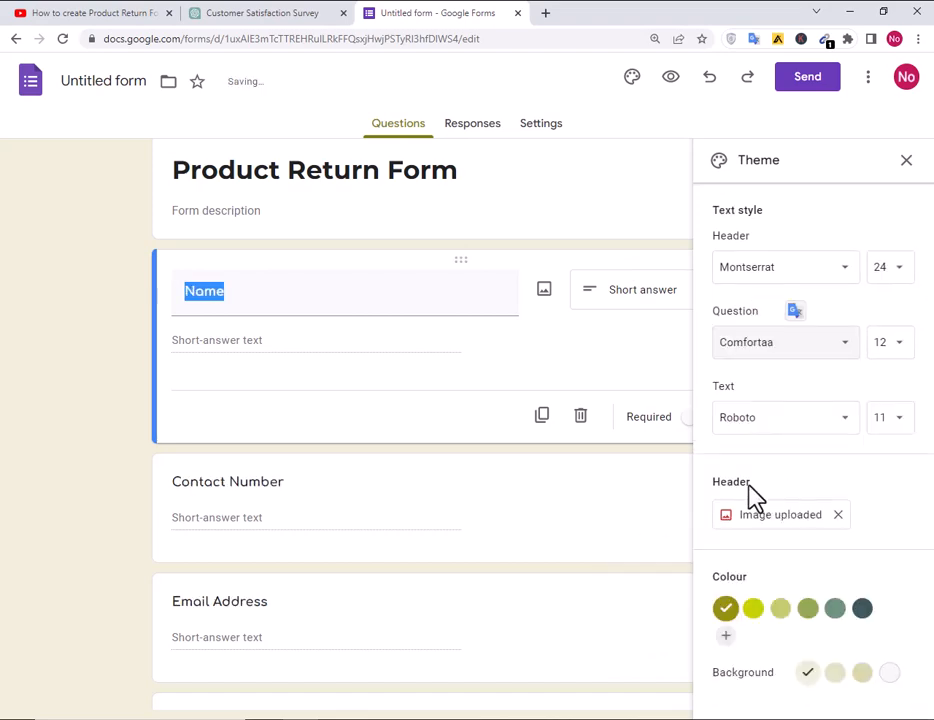
click(338, 492)
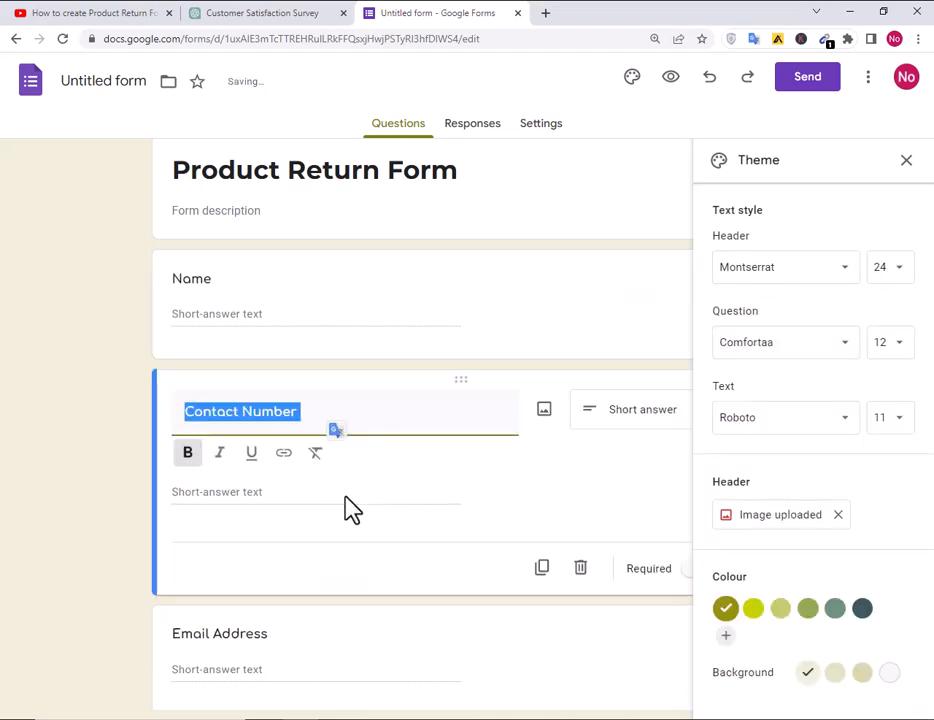
click(806, 610)
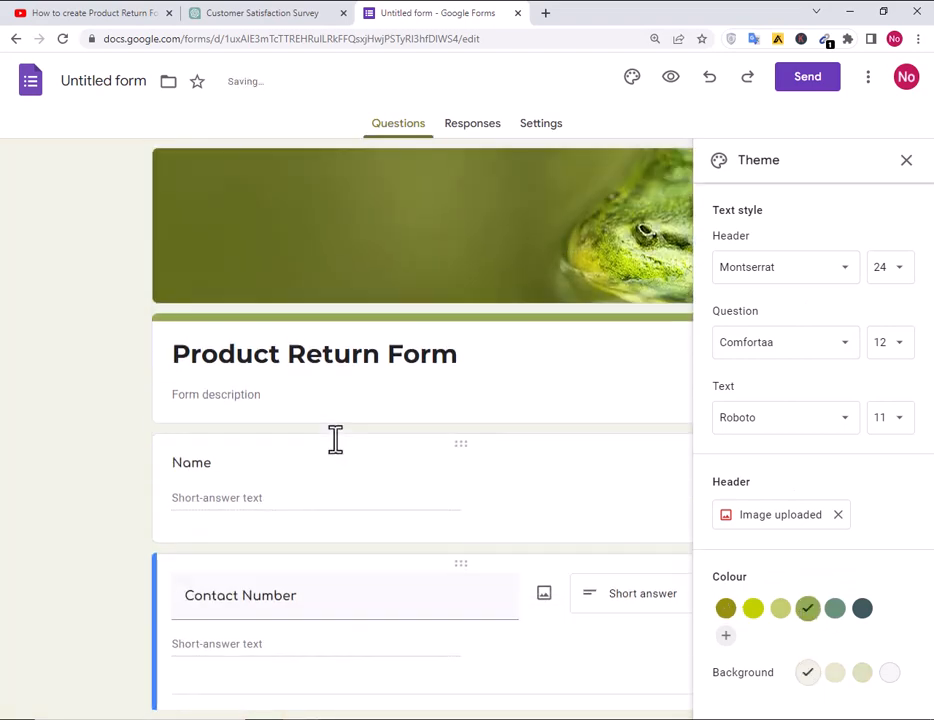
click(861, 612)
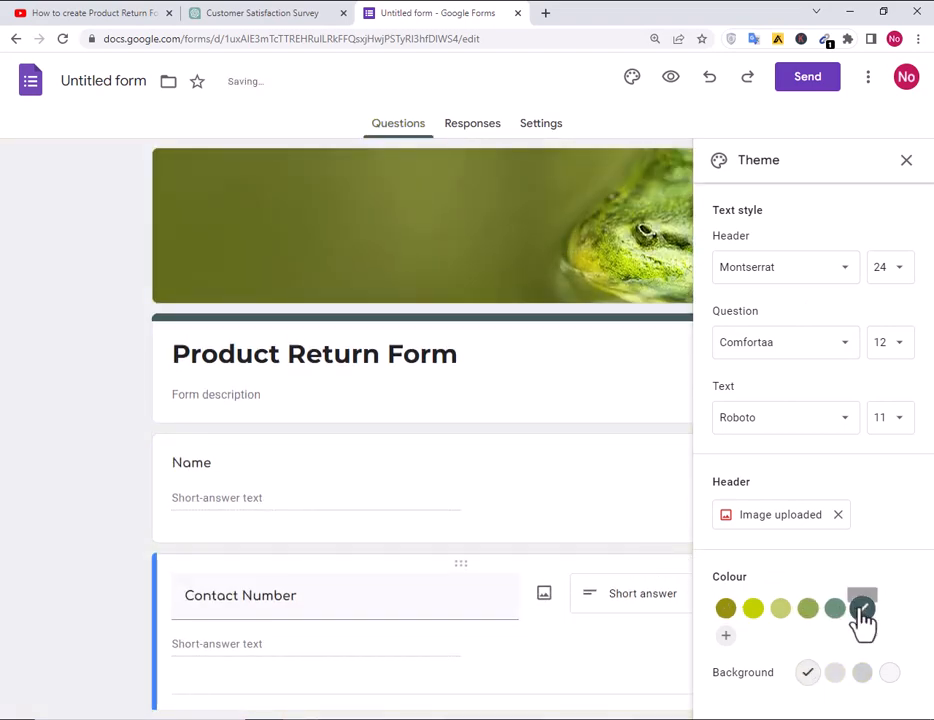
click(758, 622)
scroll(497, 522, down, 2)
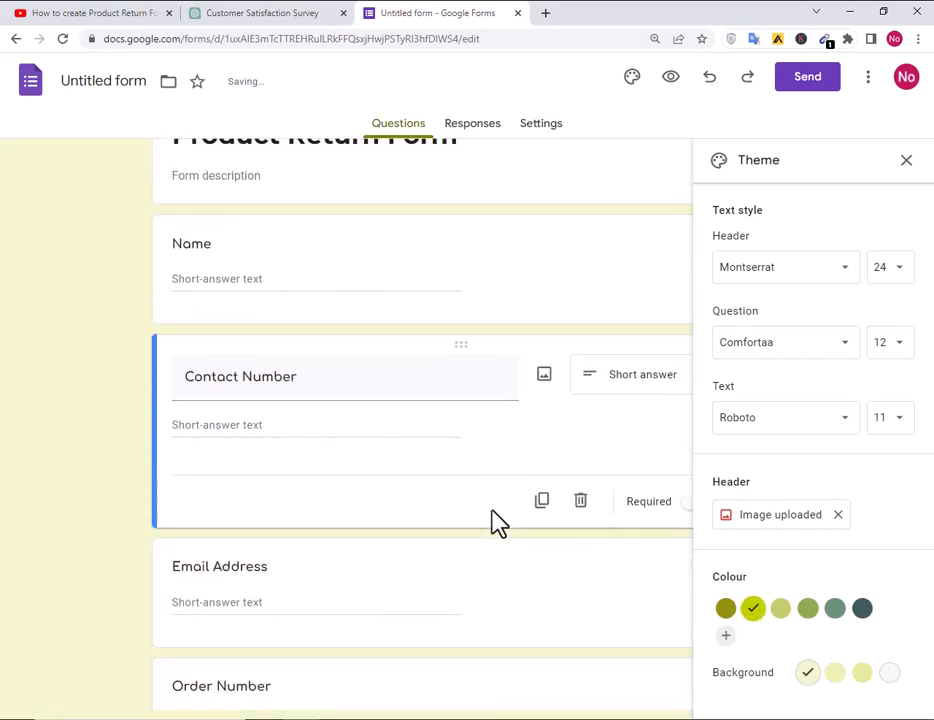
click(907, 160)
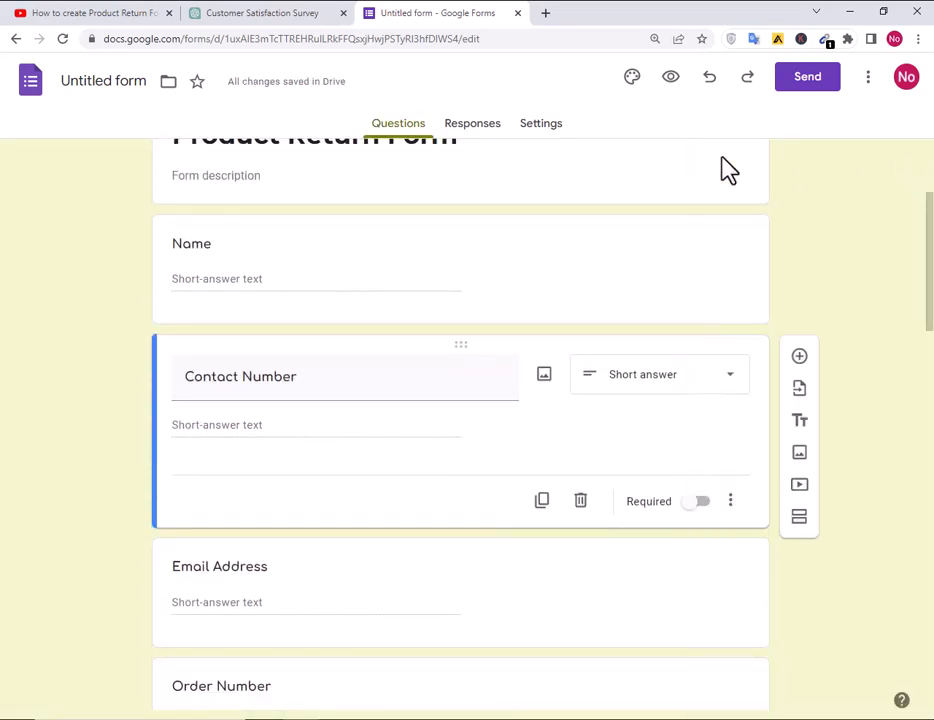
Preview the Product Return Form in a new tab and scroll through all questions down to Submit.
click(670, 86)
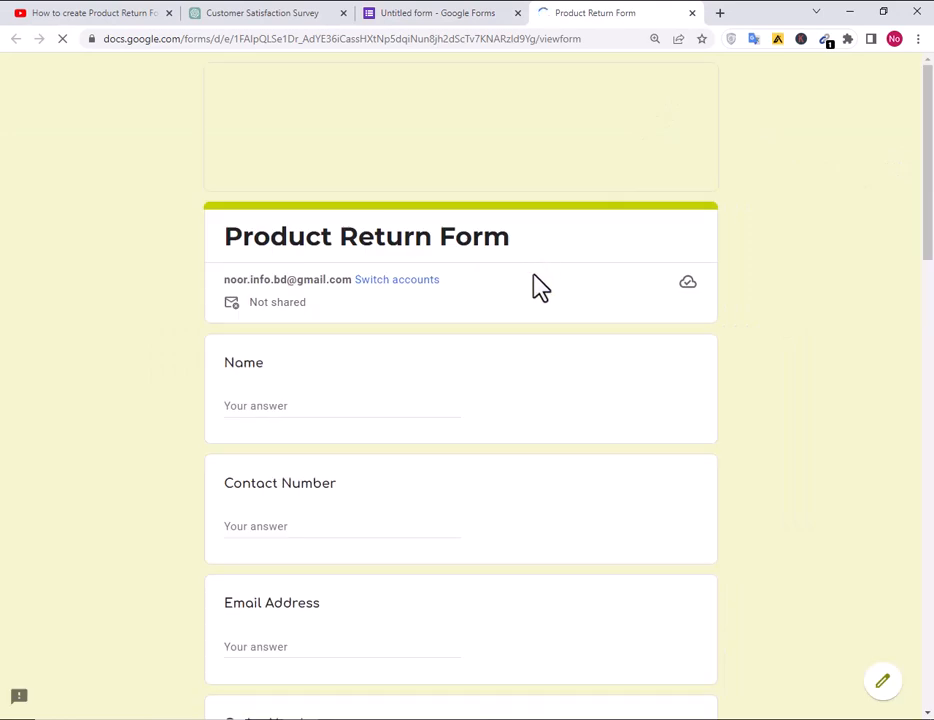
scroll(507, 411, down, 2)
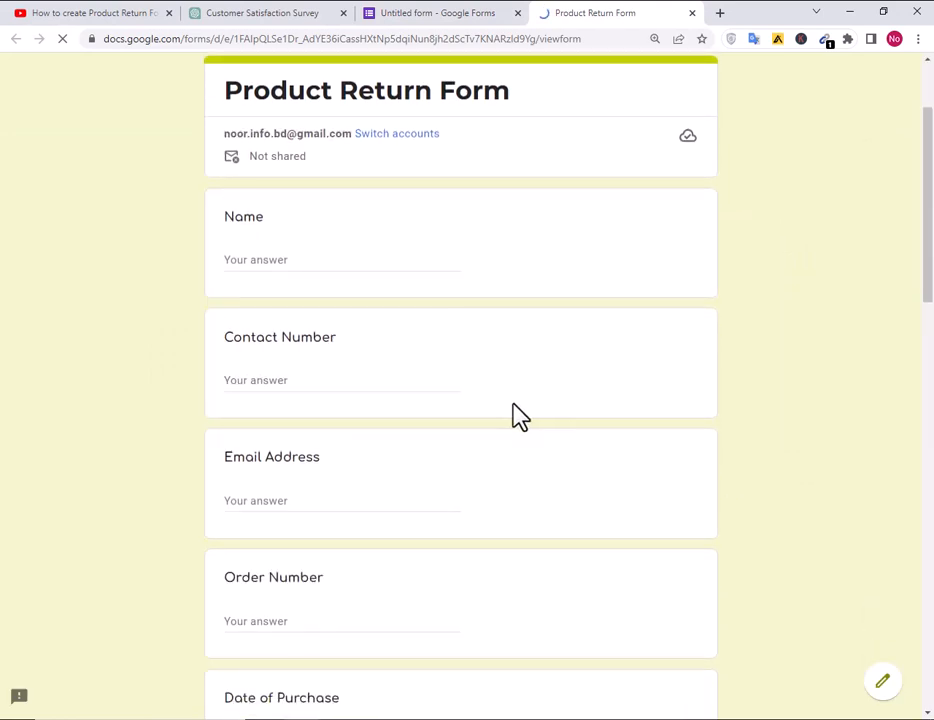
scroll(519, 417, down, 1)
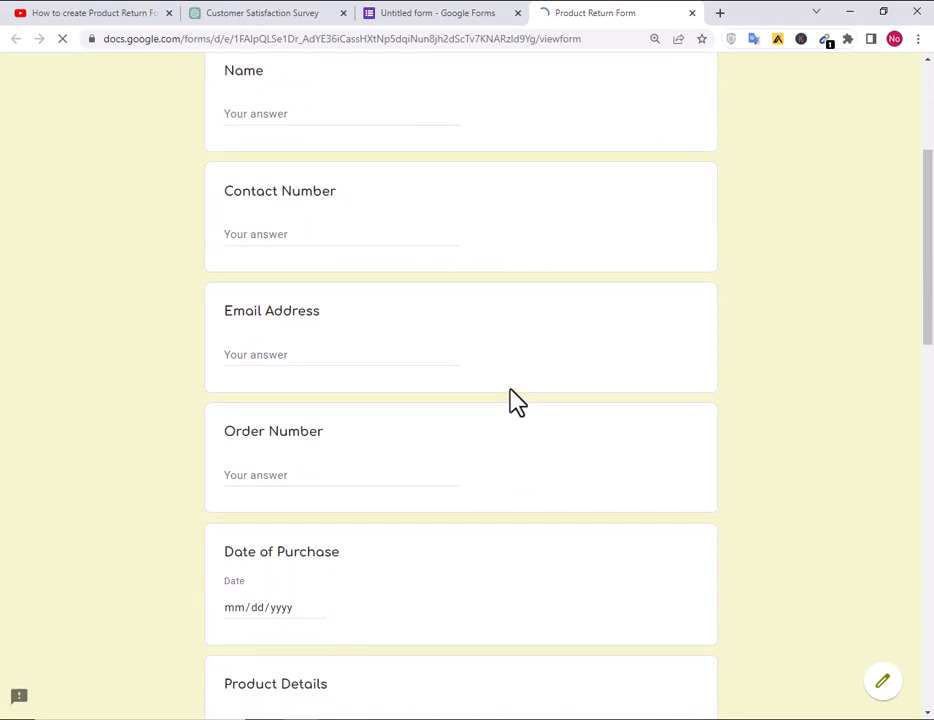
scroll(517, 401, down, 6)
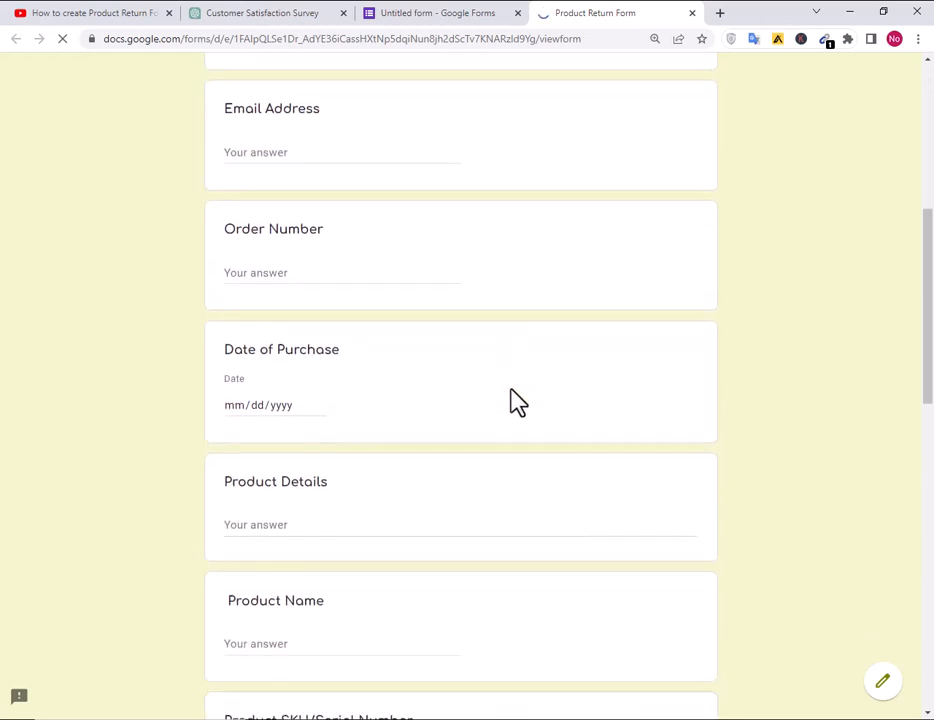
scroll(521, 404, down, 6)
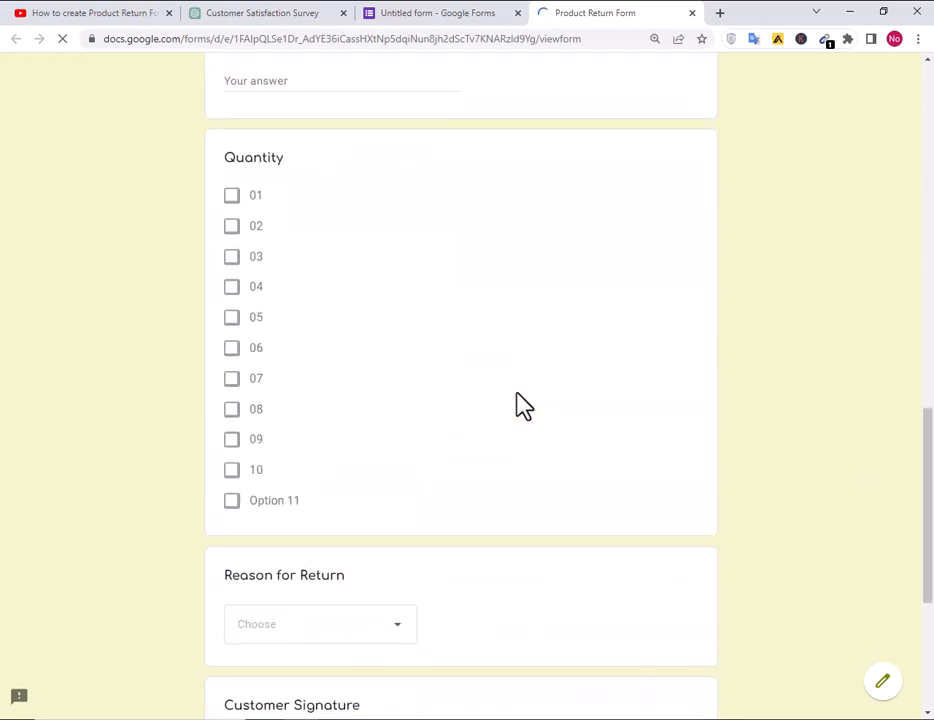
scroll(518, 395, down, 1)
scroll(523, 472, up, 4)
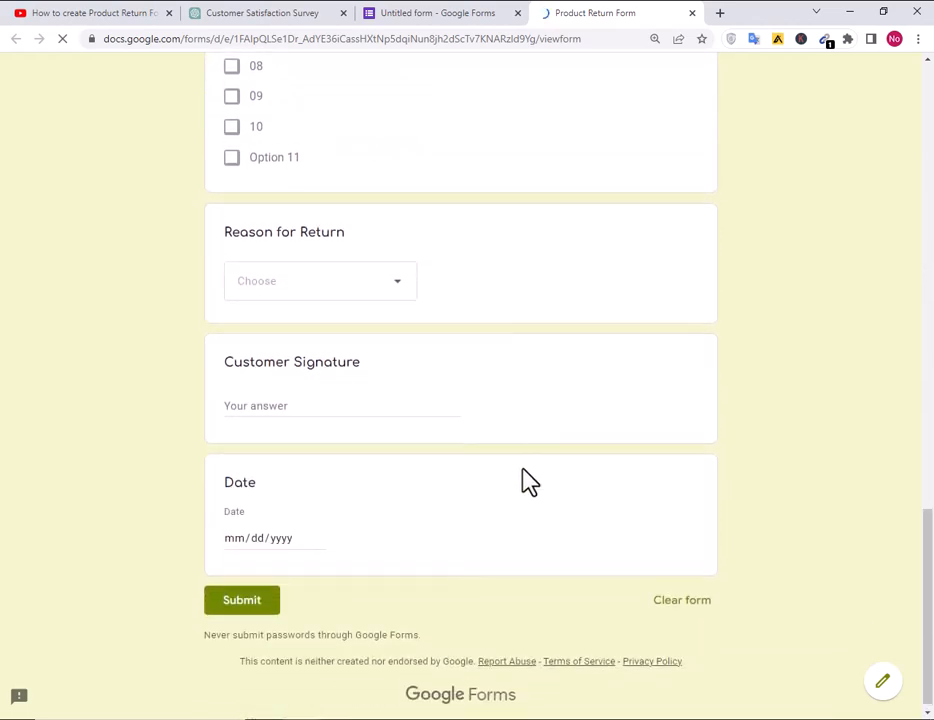
scroll(530, 482, up, 12)
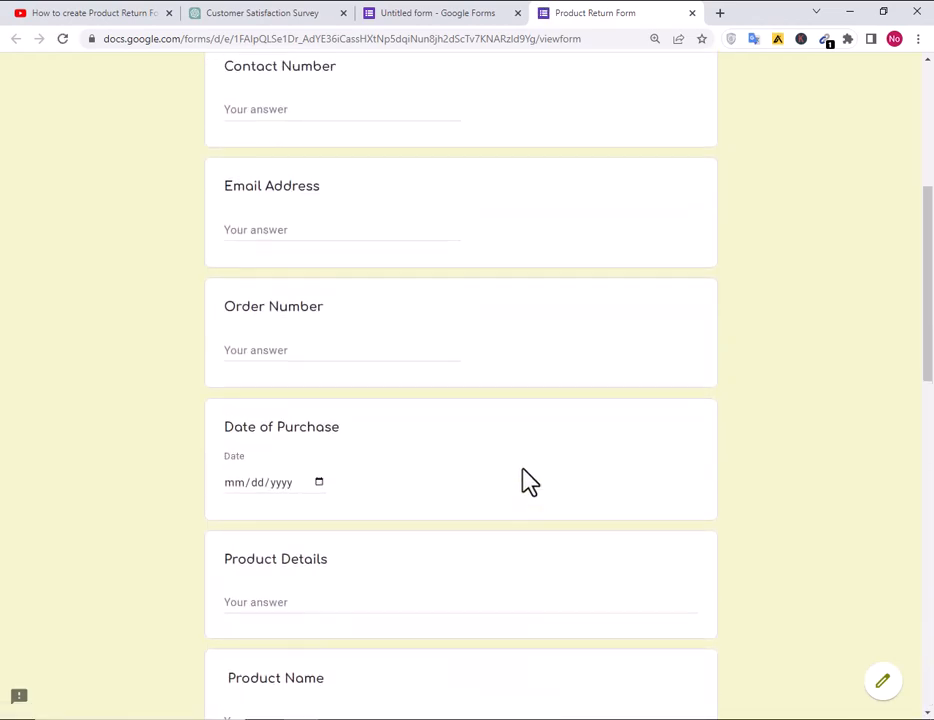
scroll(524, 474, down, 11)
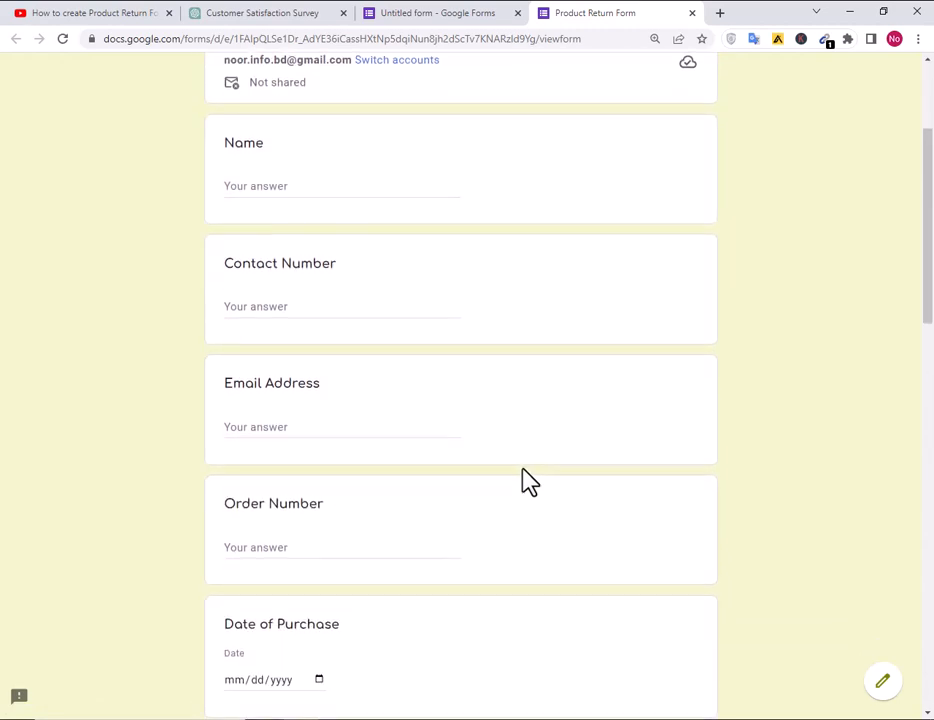
scroll(530, 482, down, 4)
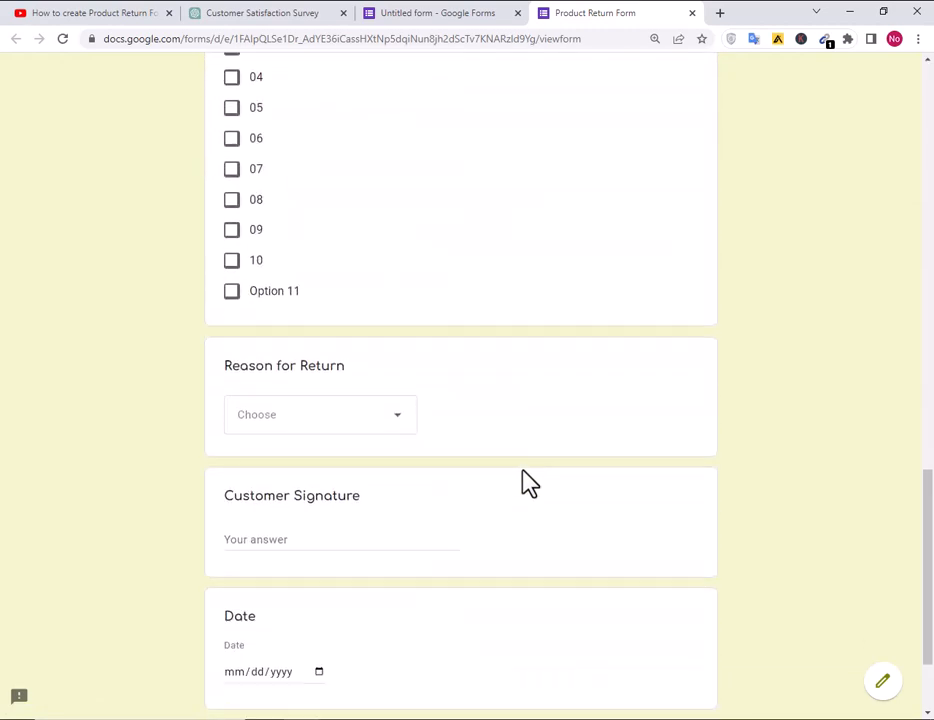
scroll(560, 513, up, 13)
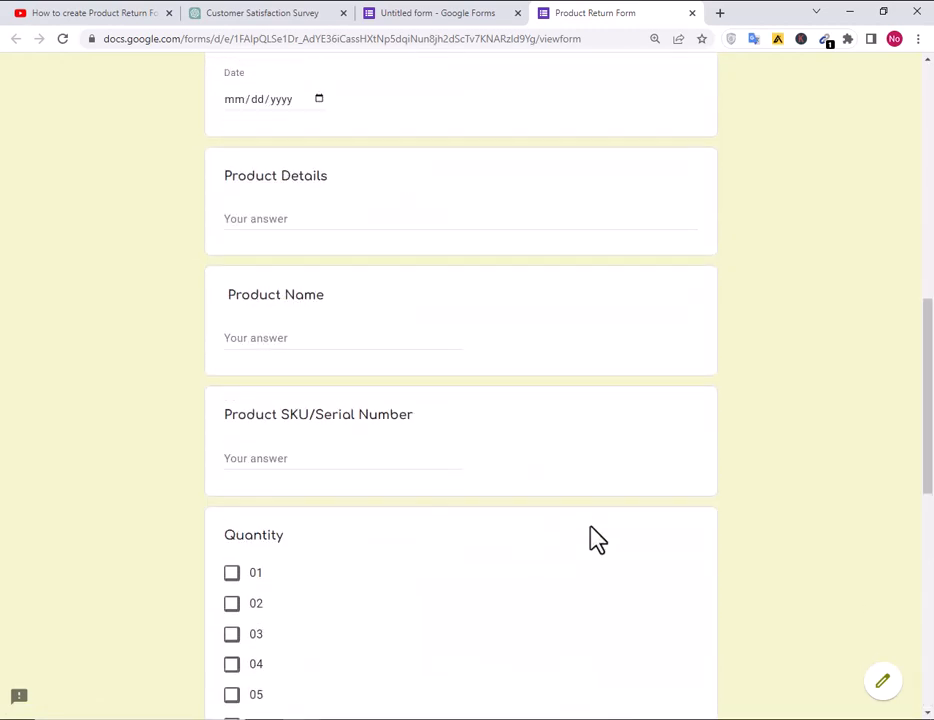
scroll(497, 500, up, 2)
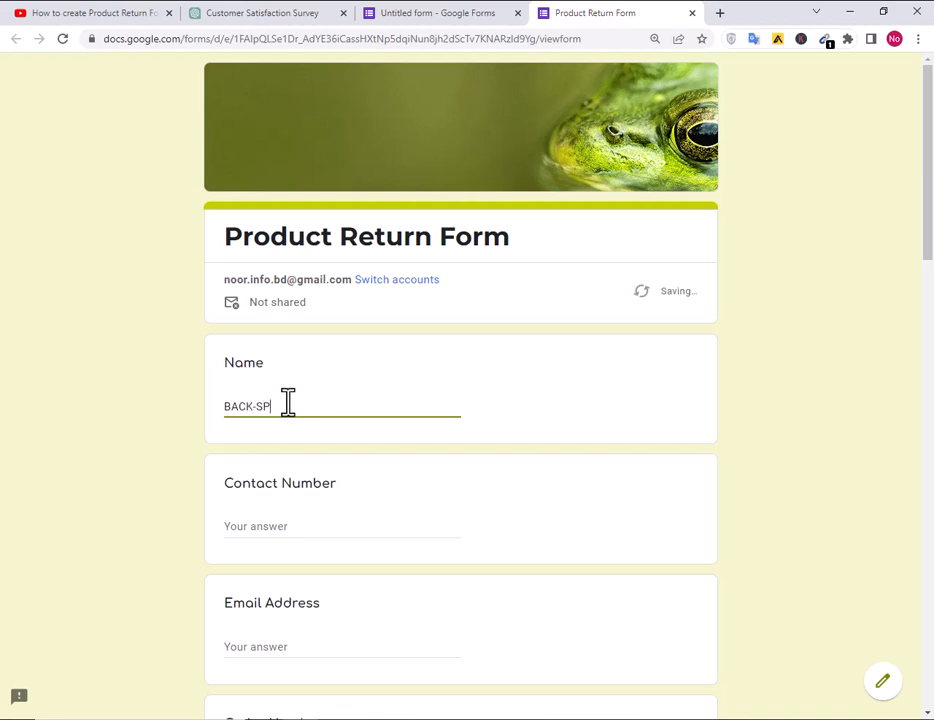
Enter a test contact number and a test e-mail address in the preview.
key(Tab)
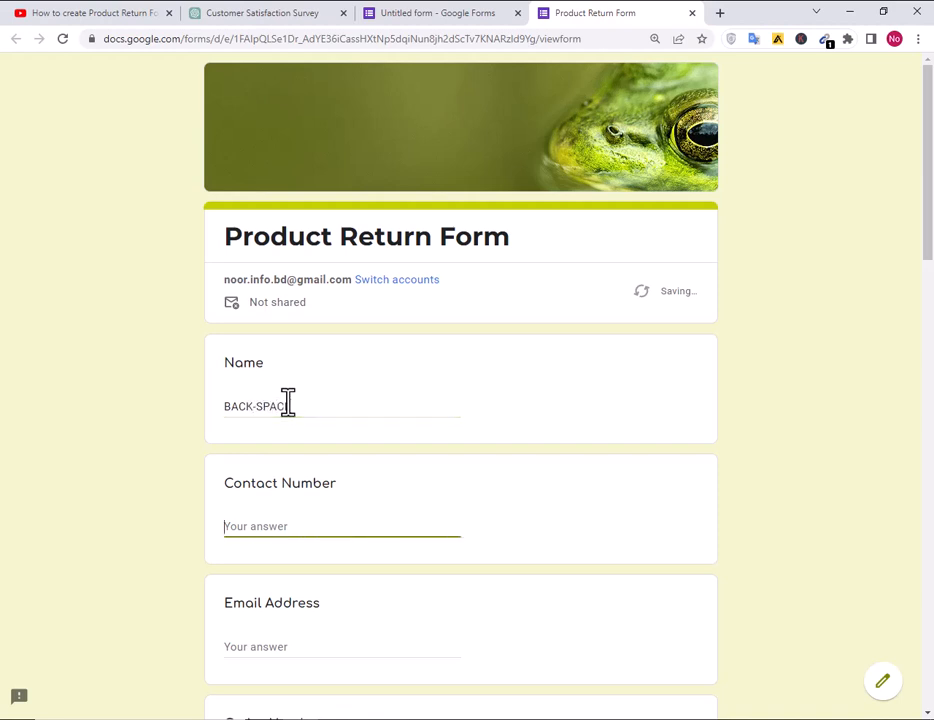
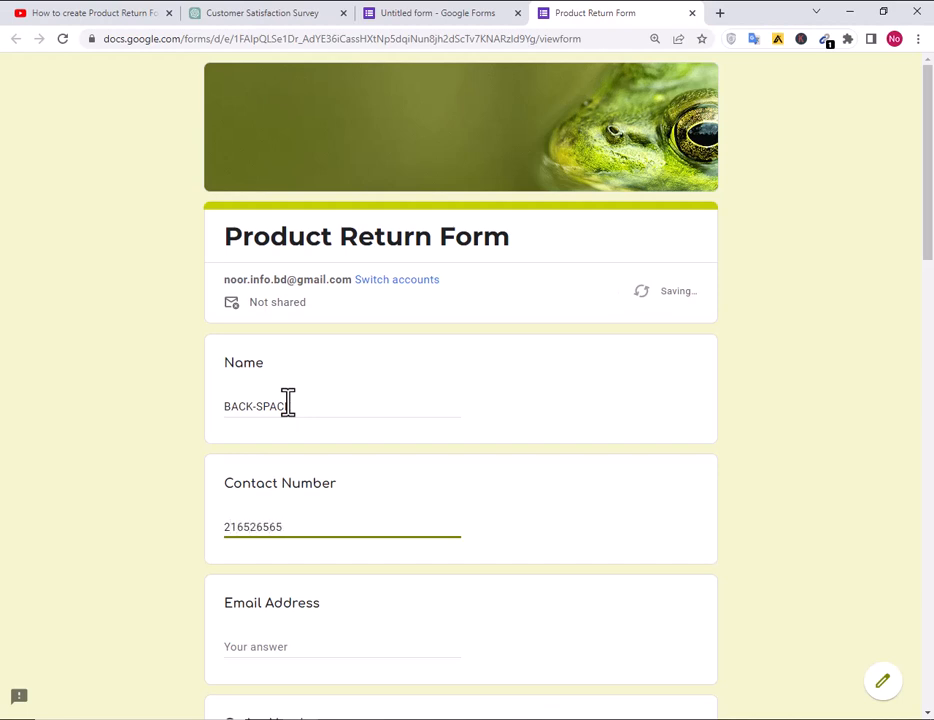
key(Tab)
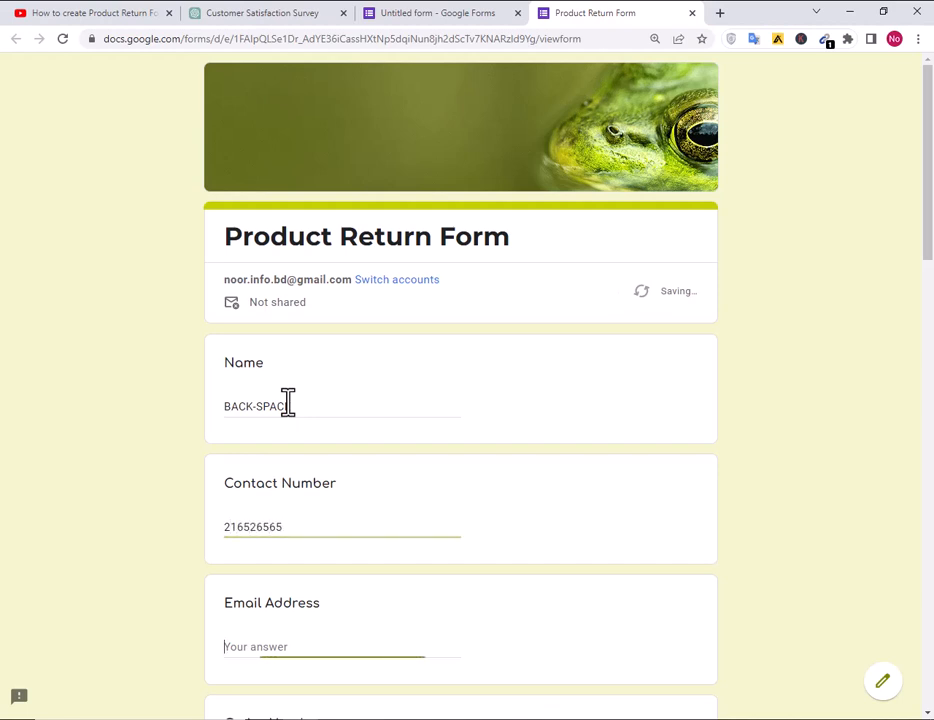
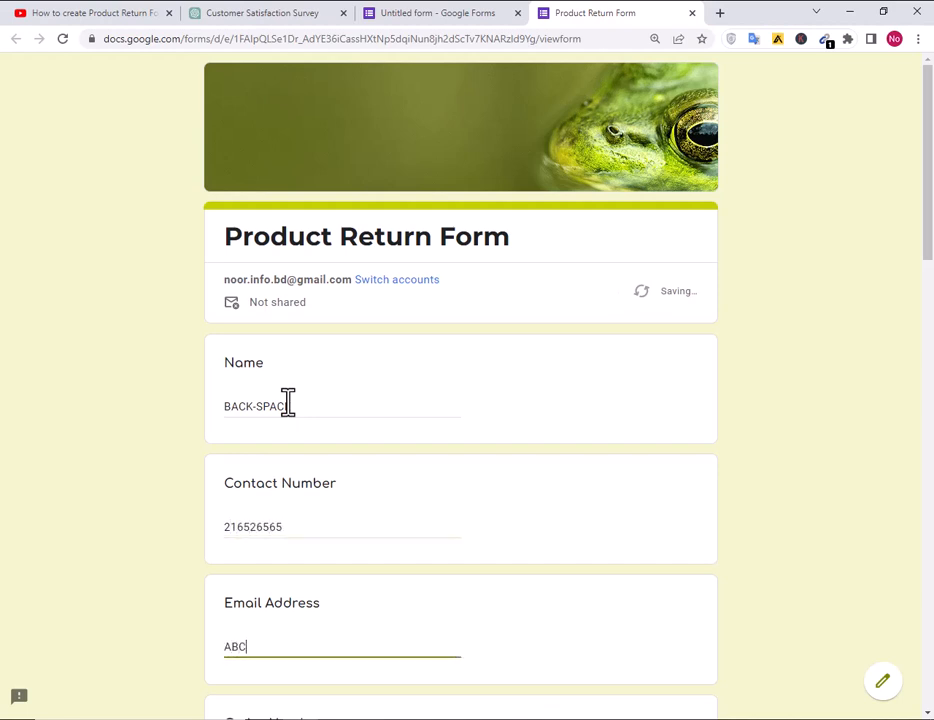
key(BackSpace)
key(BackSpace)
key(BackSpace)
key(BackSpace)
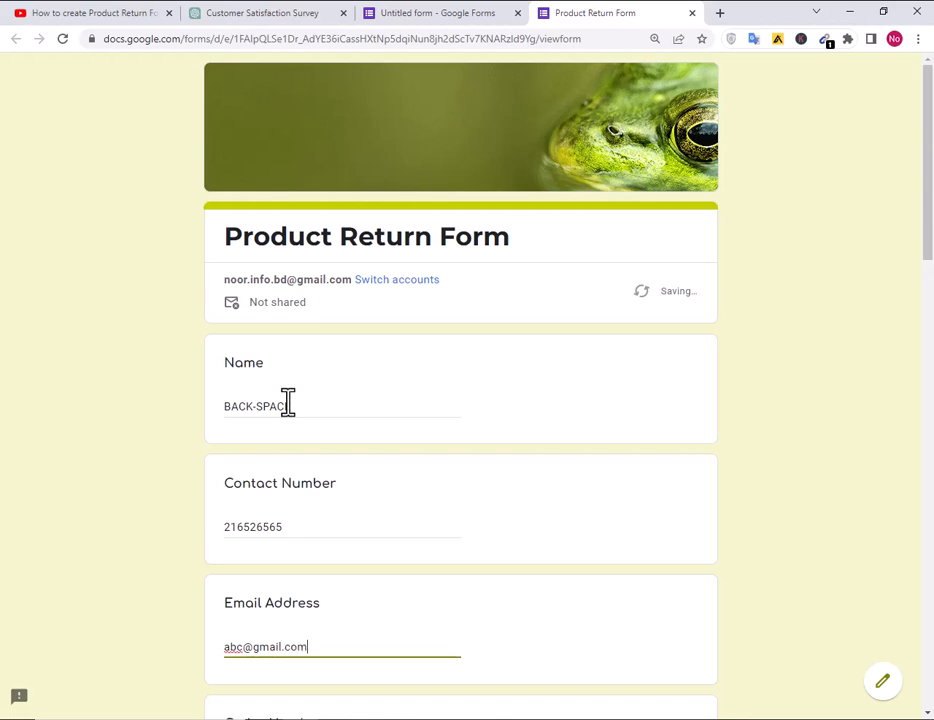
Enter a sample order number and set Date of Purchase to 05/23/2023.
scroll(288, 401, down, 5)
click(288, 401)
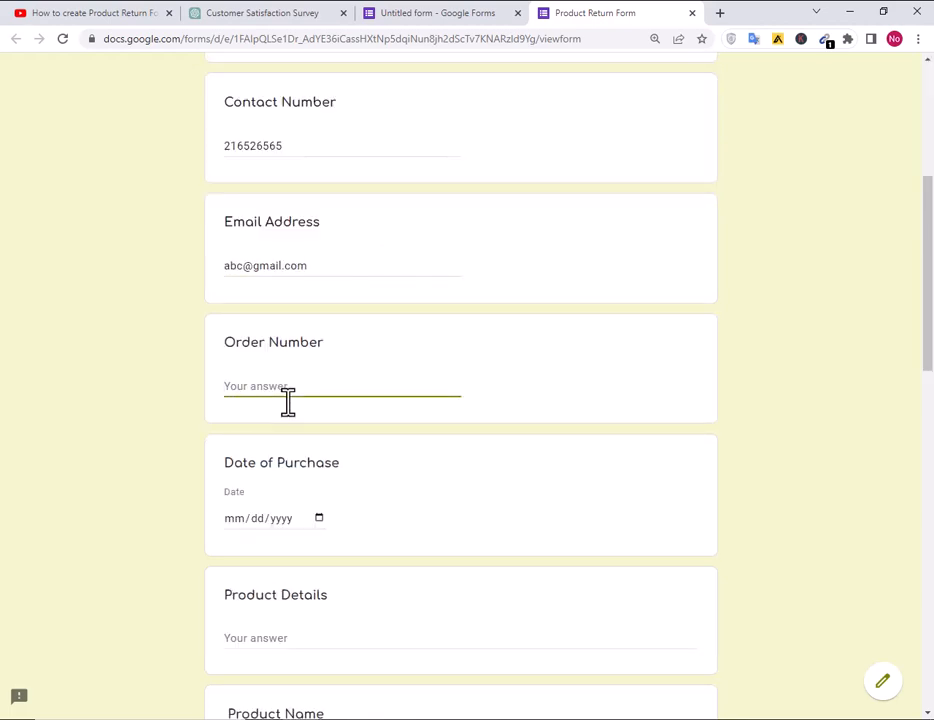
text(223)
key(Tab)
click(319, 518)
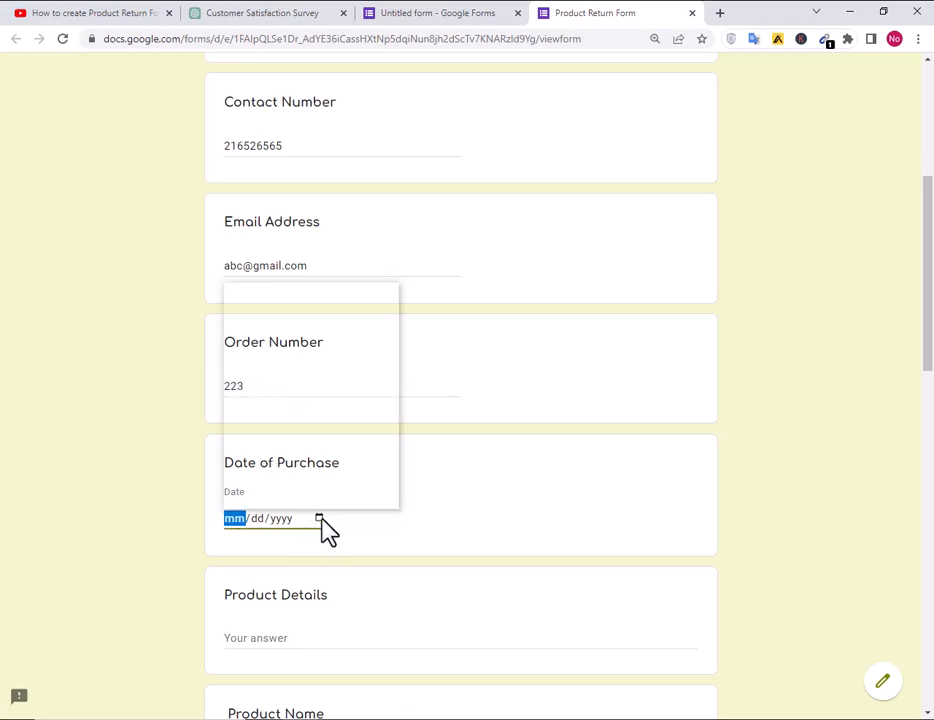
click(288, 424)
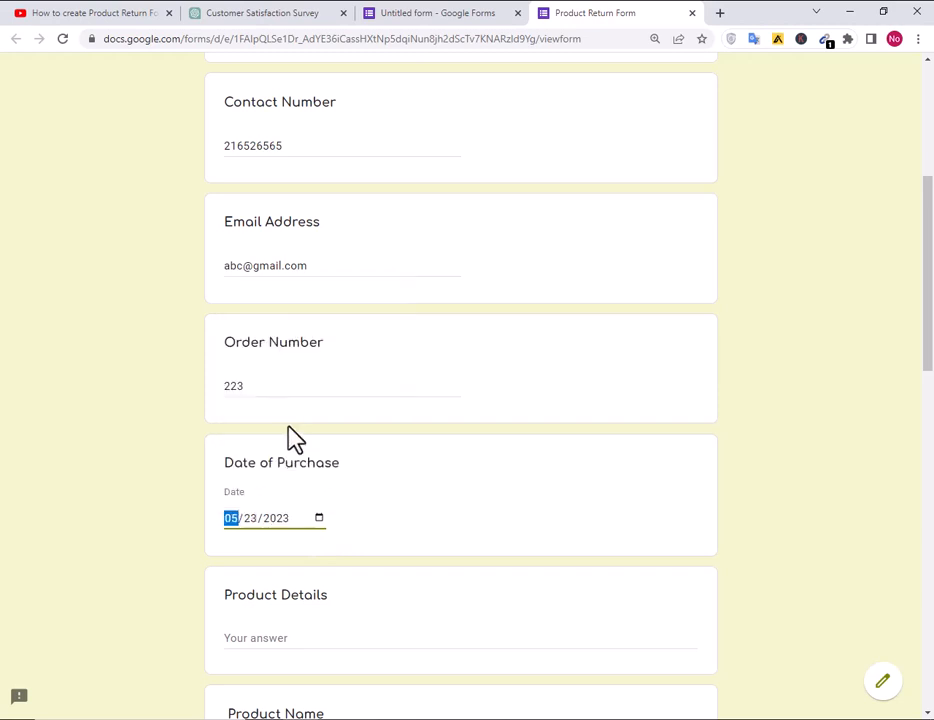
Answer the Product Details question with 'T-Shirt'.
scroll(370, 515, down, 2)
click(246, 488)
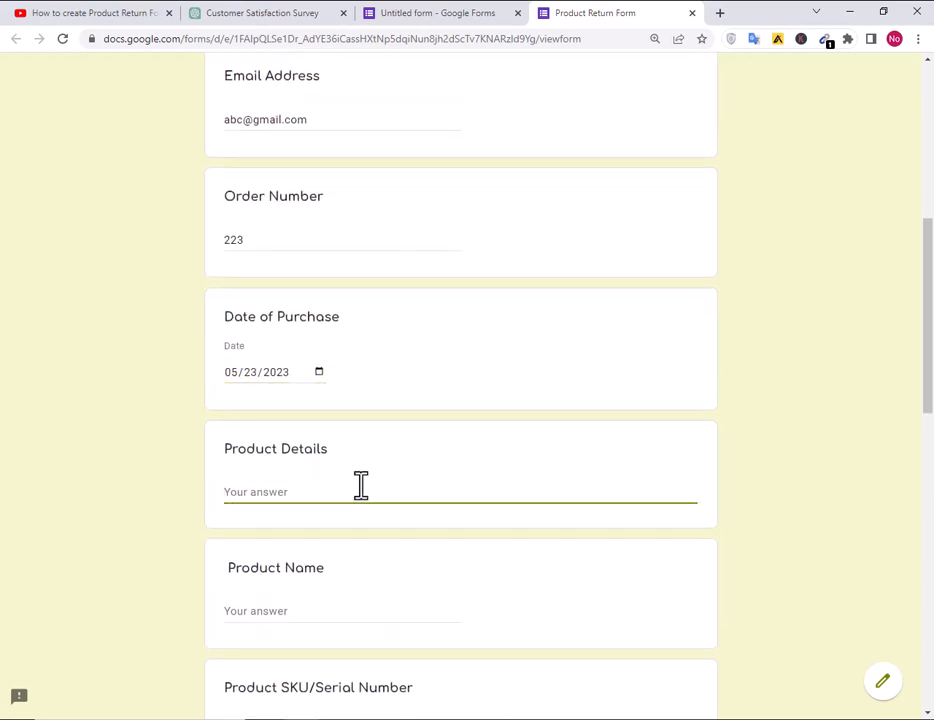
text(T-Shirt)
key(Tab)
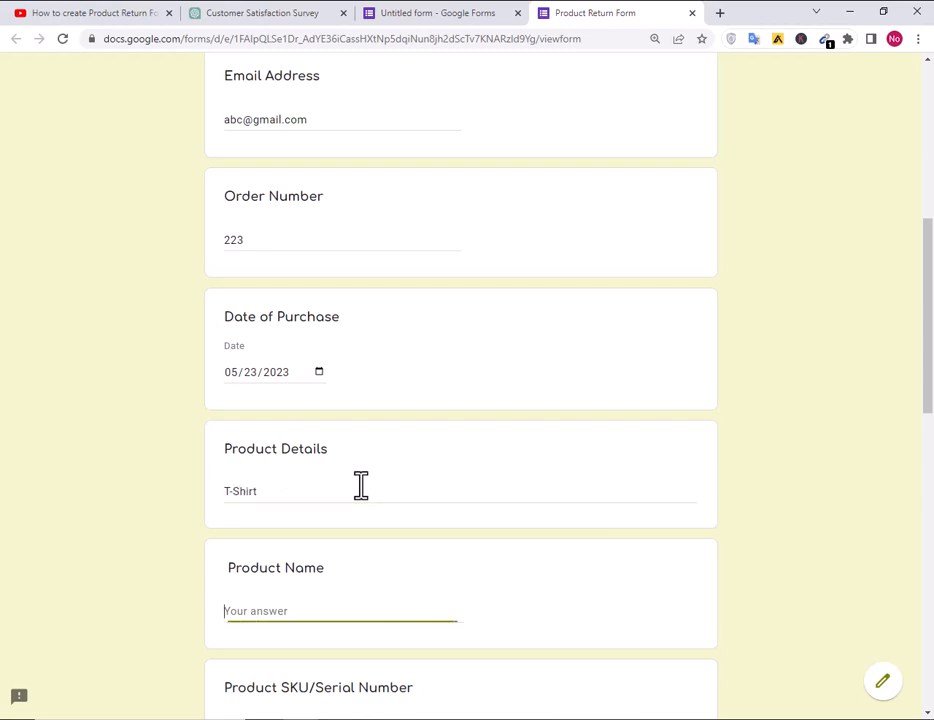
scroll(361, 496, down, 2)
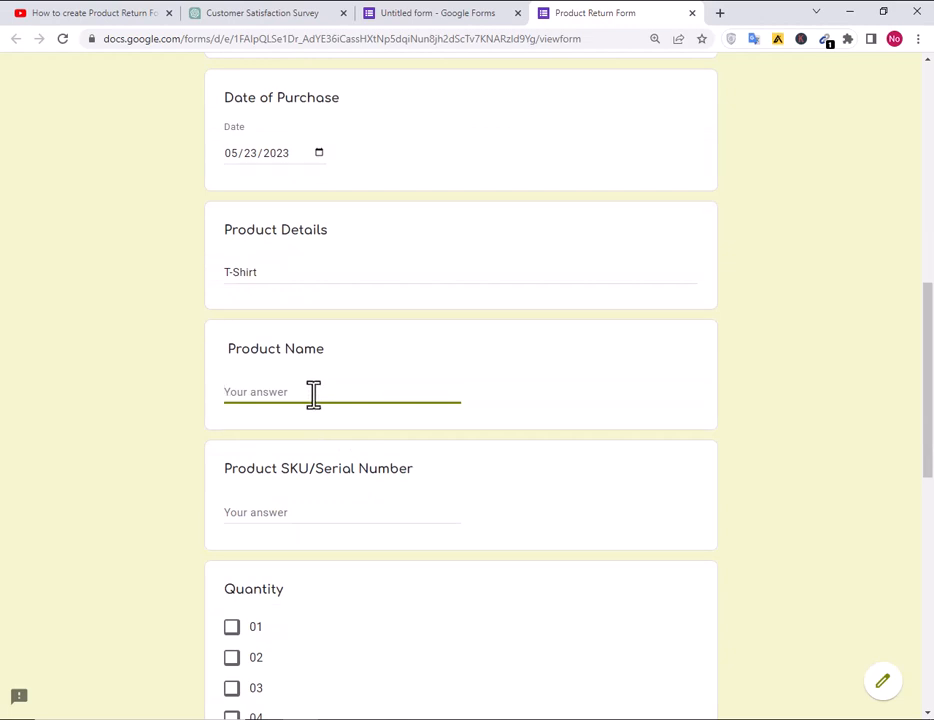
mouse_move(269, 271)
mouse_down()
mouse_move(233, 271)
mouse_move(276, 272)
mouse_up()
Extend the Product Details answer to 'T-Shirt: I have 2 t-shirt'.
click(276, 272)
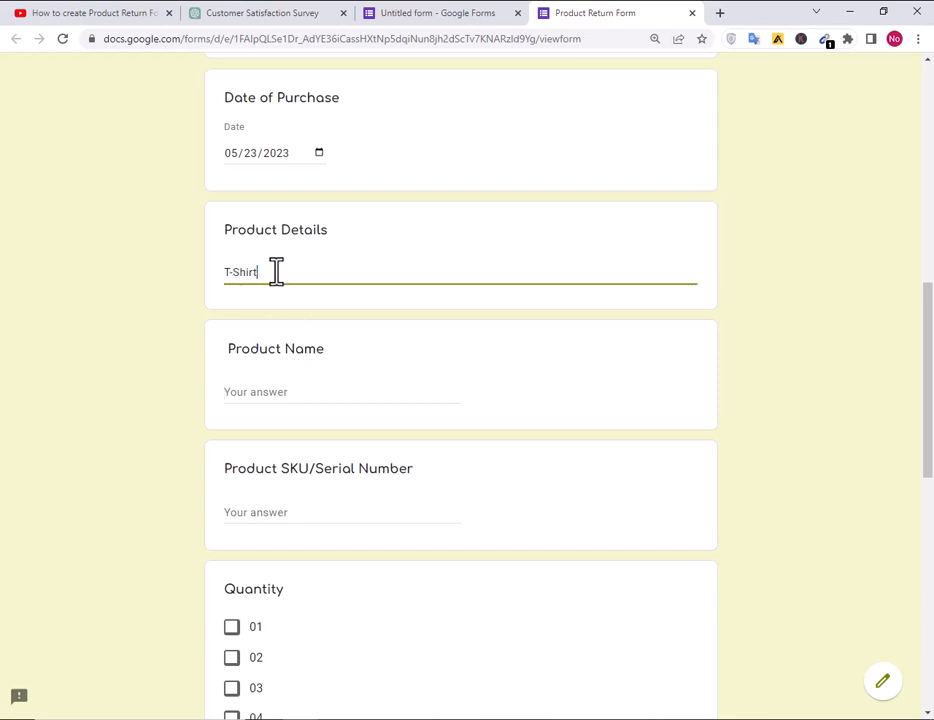
text(: )
text(I ha)
text(ve)
text(2)
text(t-)
text(shri)
key(BackSpace)
key(BackSpace)
text(irt)
Answer Product Name with 'T-Shirt' and SKU/Serial Number with 20.
click(285, 394)
text(T)
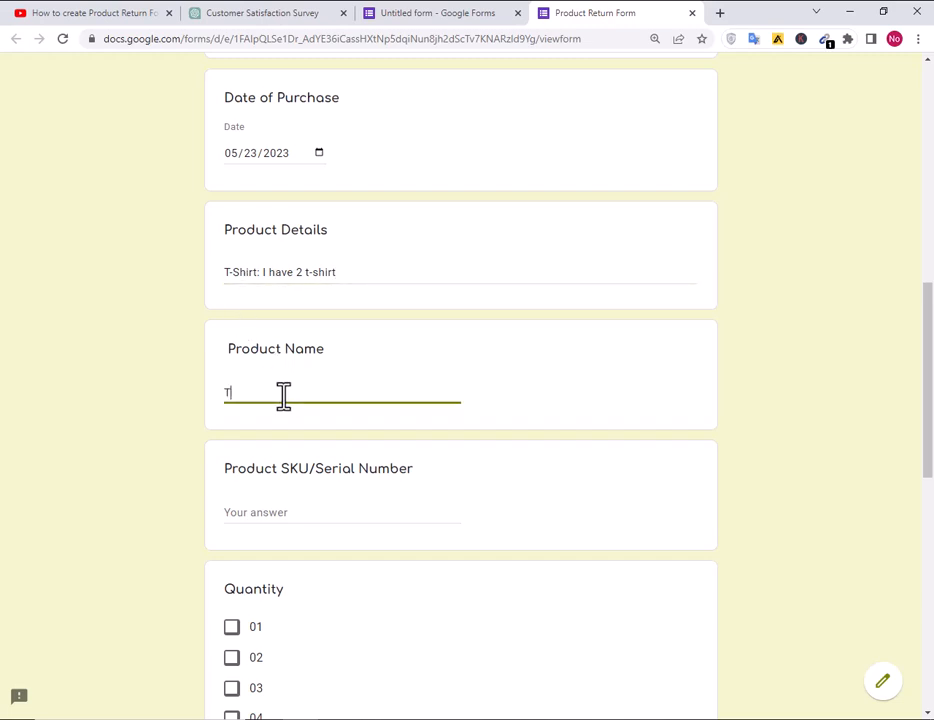
text(-Shirt)
key(Tab)
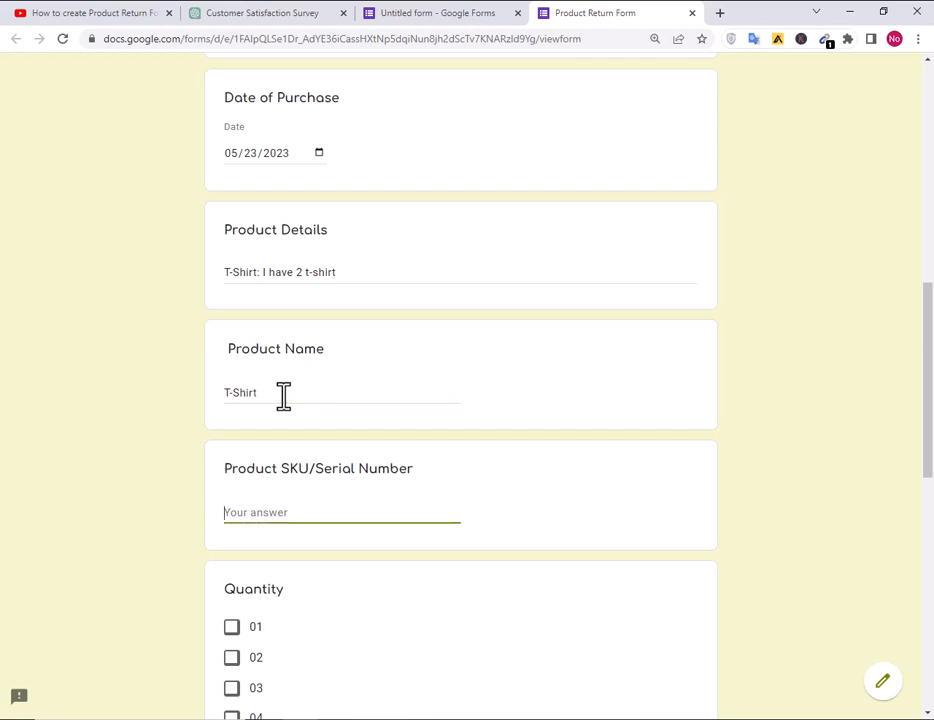
text(20)
scroll(265, 420, down, 3)
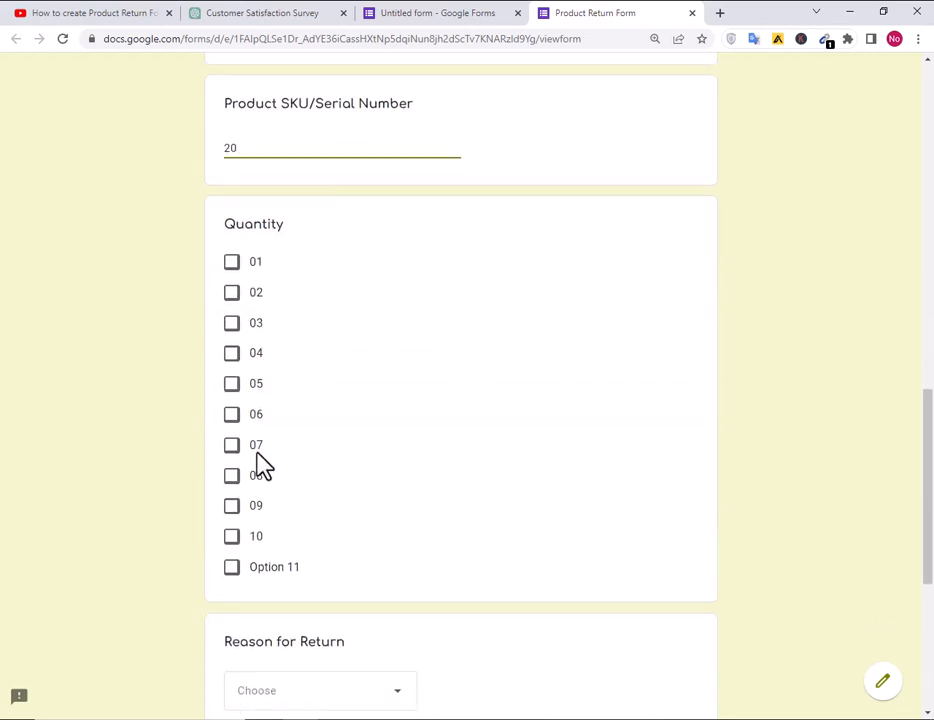
Tick quantity 03 and choose Changed Mind as the reason for return.
click(231, 323)
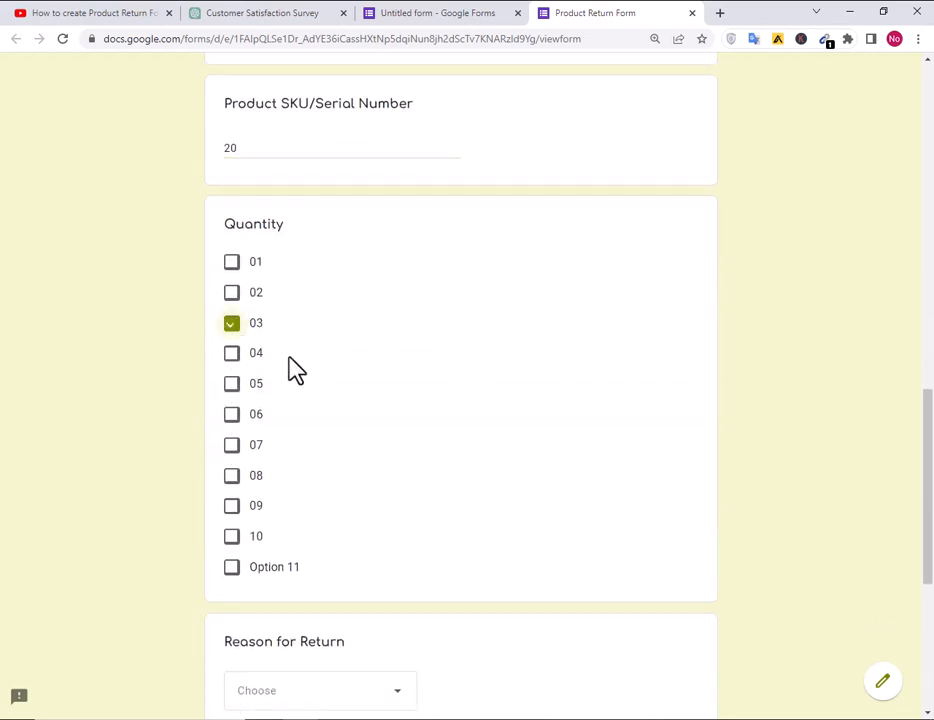
scroll(415, 442, down, 2)
click(309, 474)
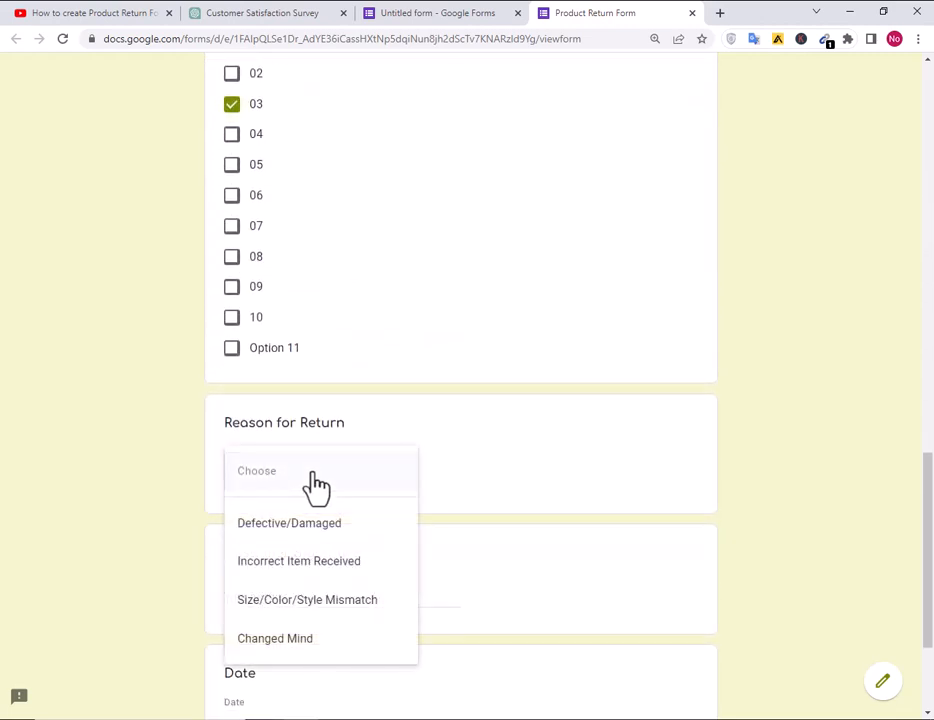
click(300, 638)
Type a customer name in Customer Signature and set the Date to 05/15/2023.
scroll(450, 535, down, 2)
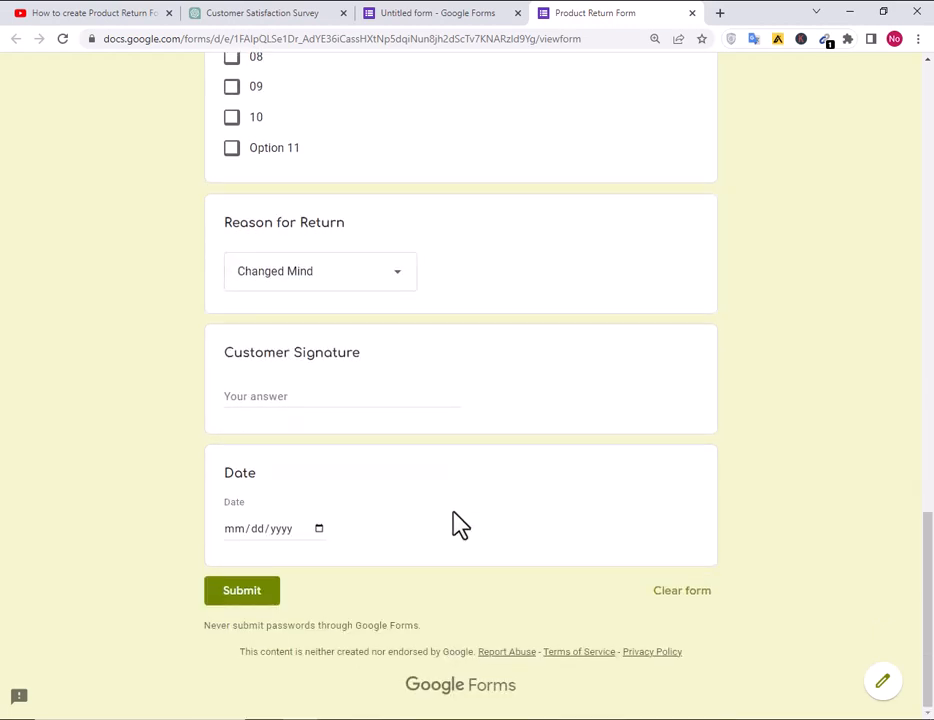
click(319, 390)
text(jfdsnfjs)
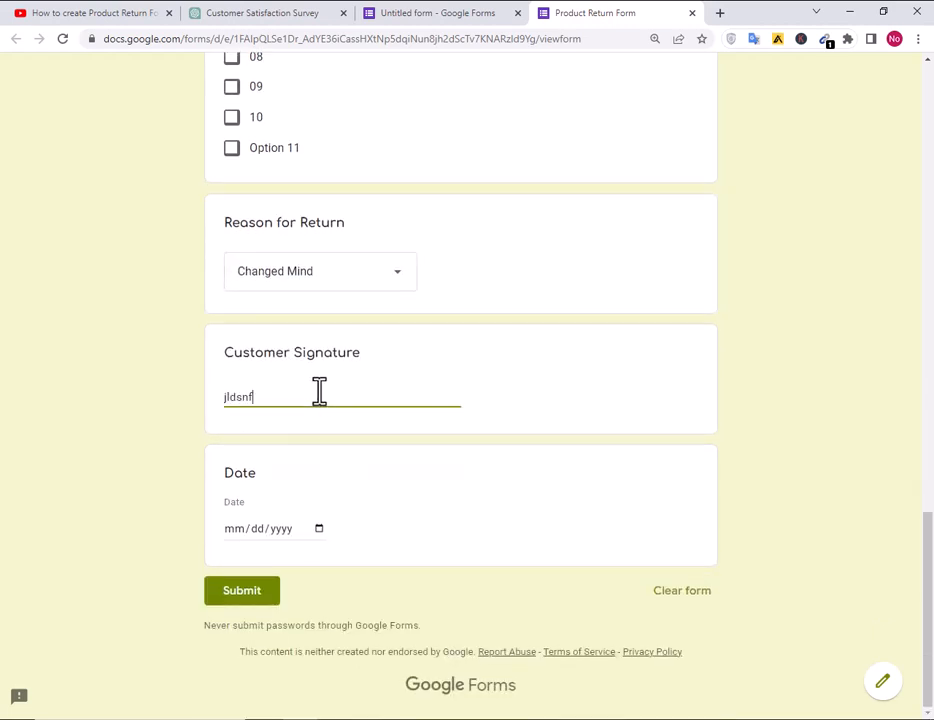
key(BackSpace)
key(BackSpace)
key(BackSpace)
key(BackSpace)
key(BackSpace)
key(BackSpace)
key(BackSpace)
key(BackSpace)
text(JOnson)
click(319, 528)
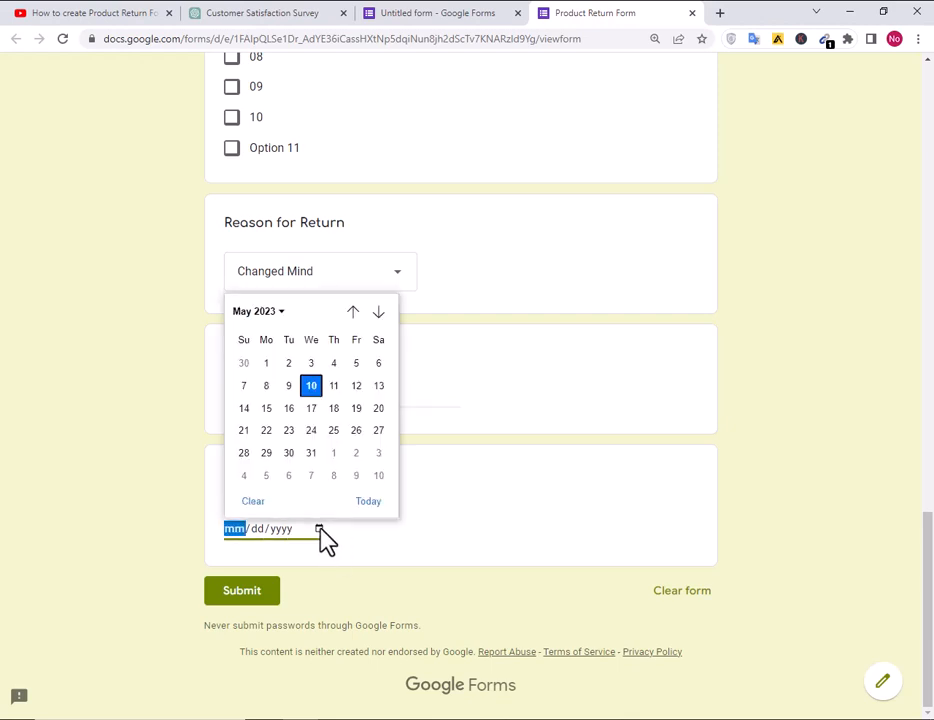
click(263, 409)
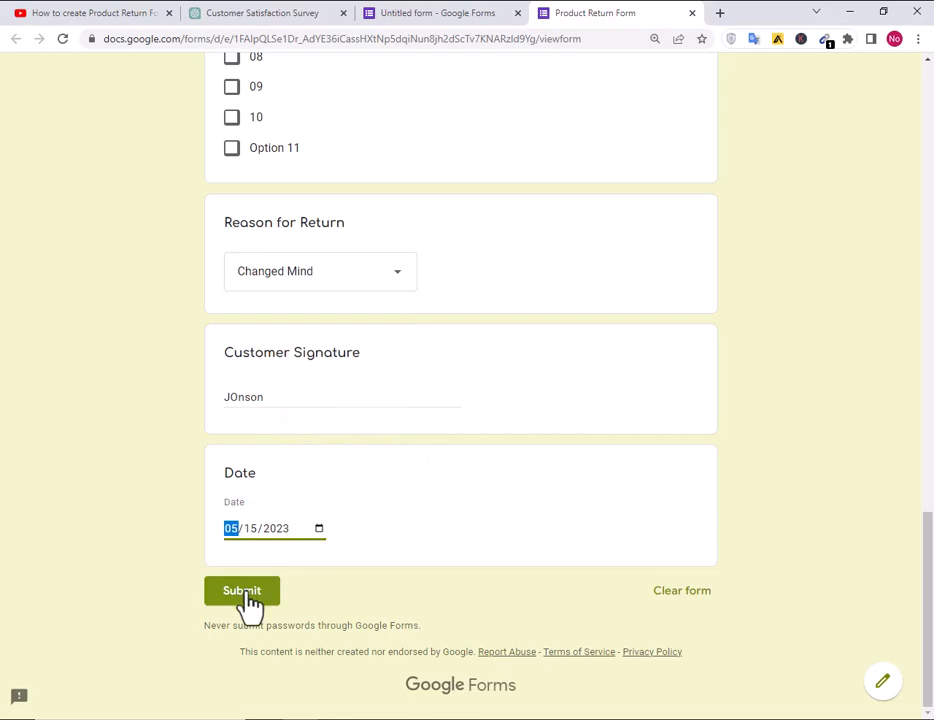
Look over the completed answers and submit the test response.
scroll(470, 546, up, 20)
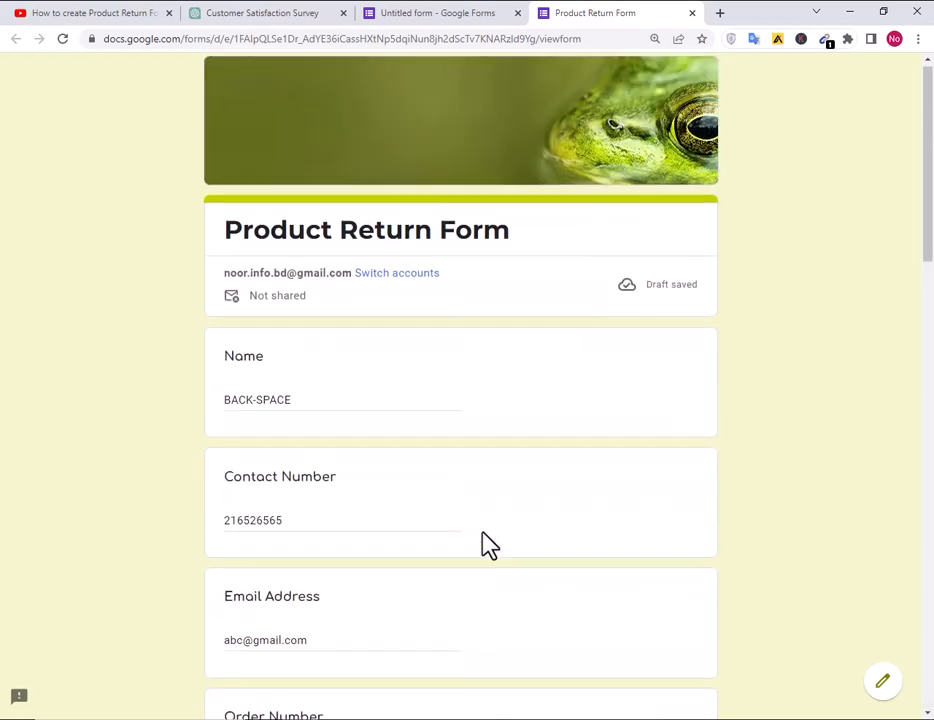
scroll(489, 545, down, 20)
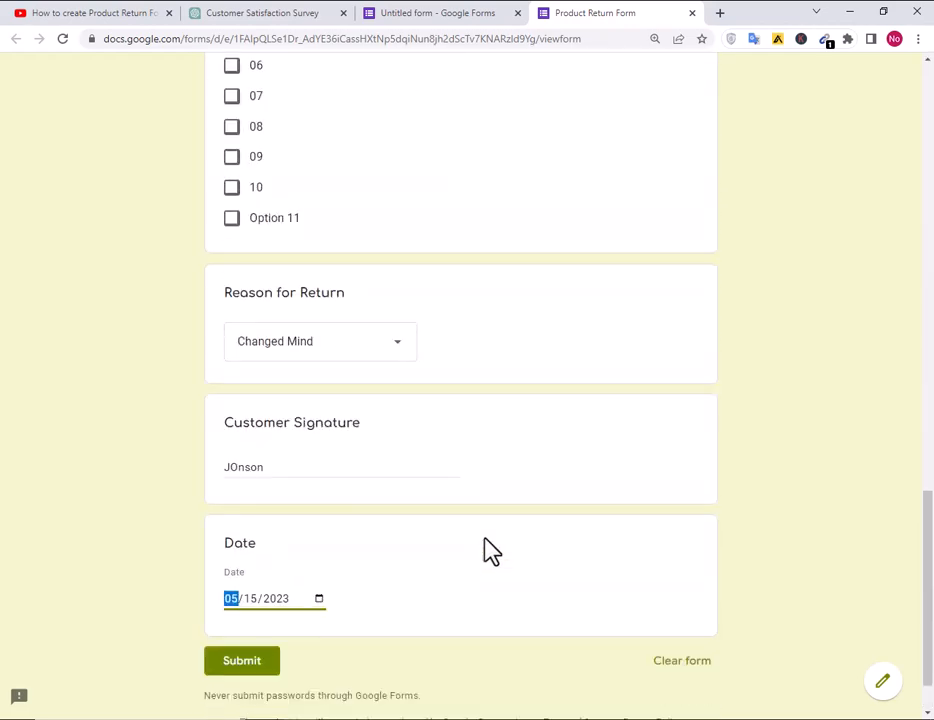
scroll(392, 640, up, 20)
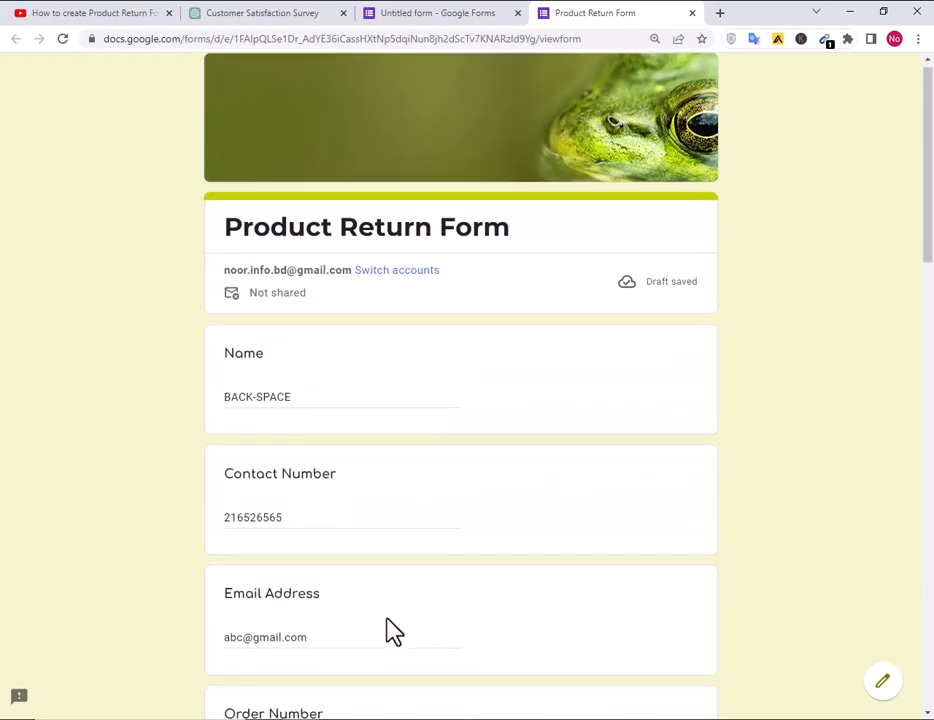
scroll(390, 630, down, 20)
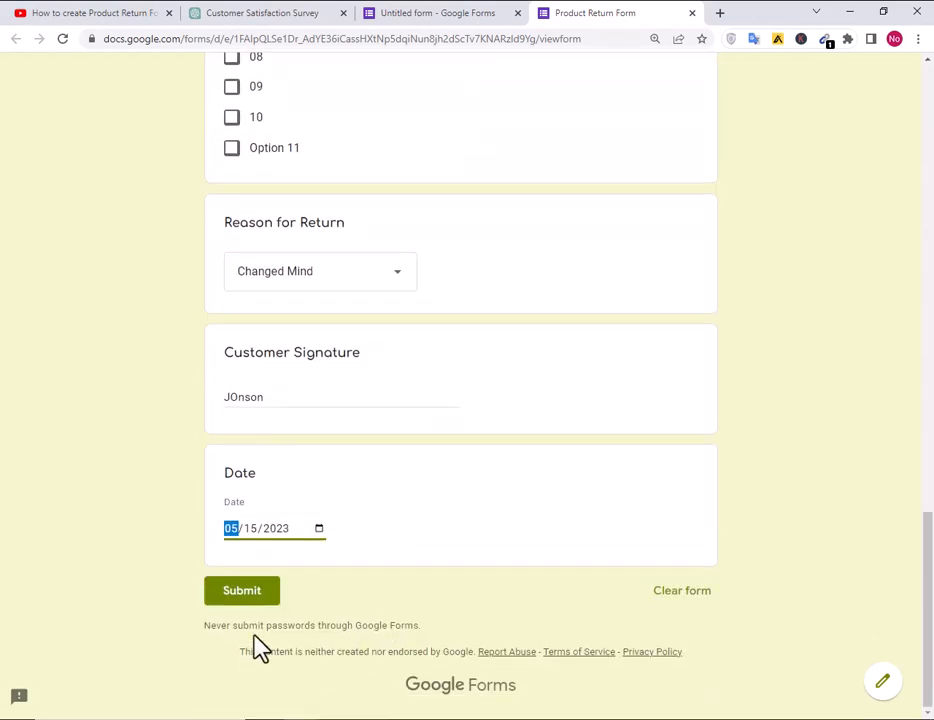
click(255, 592)
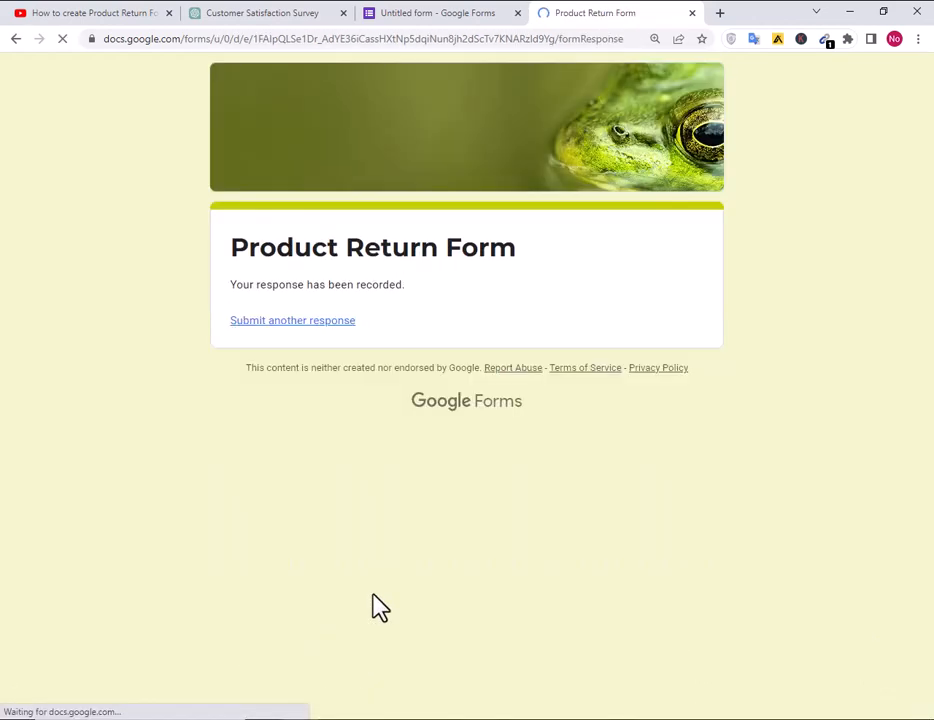